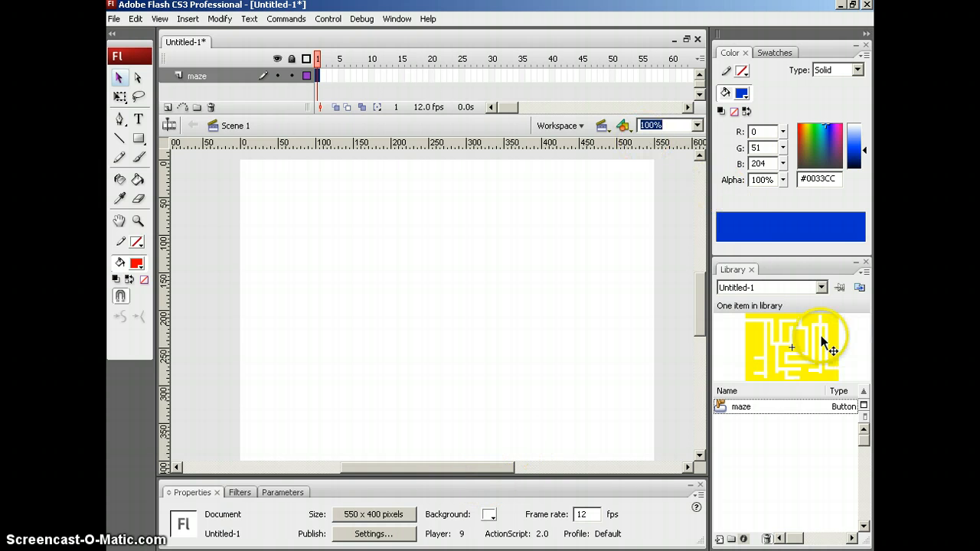
Step: Draw a borderless red rectangle about 456 by 282 px from the stage's upper-left corner, in frame 1 of the maze layer
{"action": "left_click", "coordinate": [139, 138]}
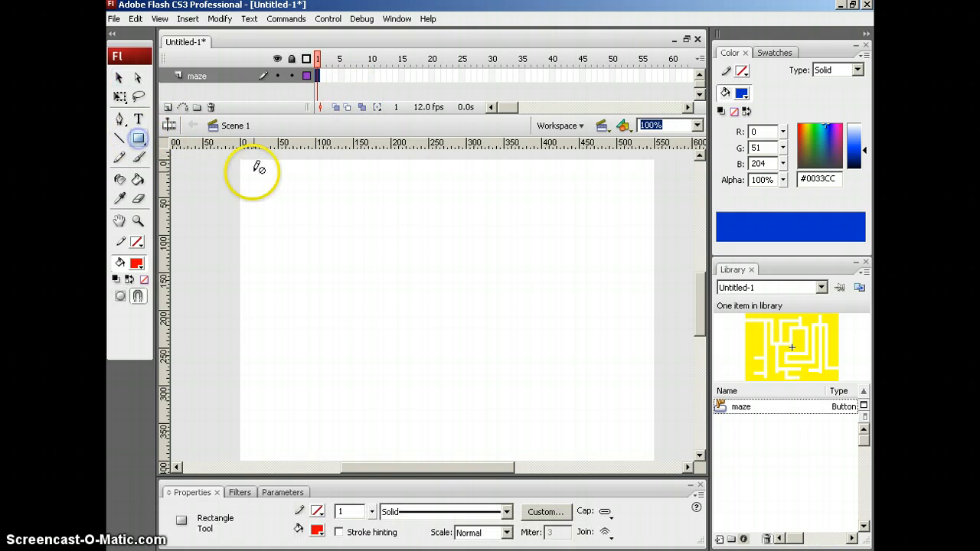
{"action": "left_click", "coordinate": [318, 75]}
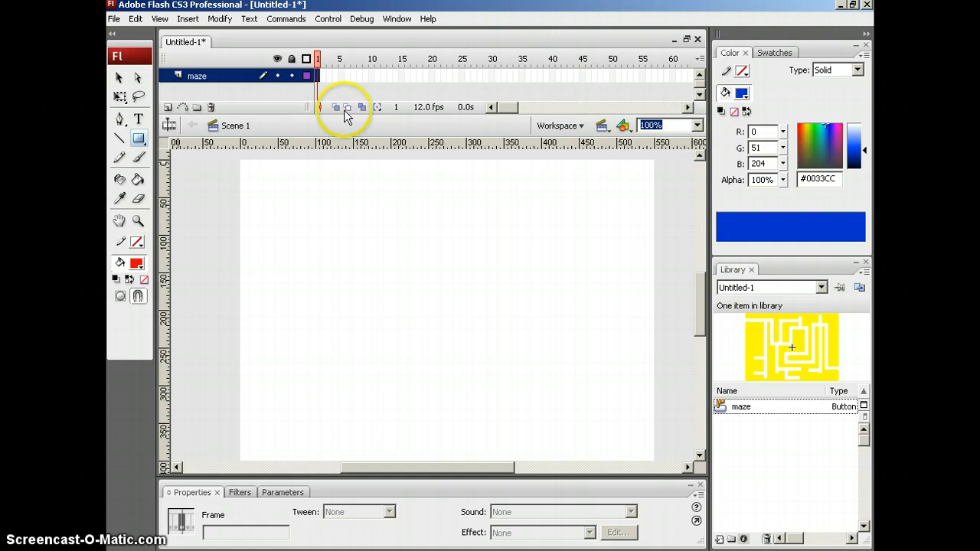
{"action": "left_click", "coordinate": [239, 158]}
{"action": "left_click_drag", "start_coordinate": [239, 159], "coordinate": [582, 371]}
Step: Resize the red rectangle to 550 px wide and 400 px high
{"action": "left_click", "coordinate": [114, 83]}
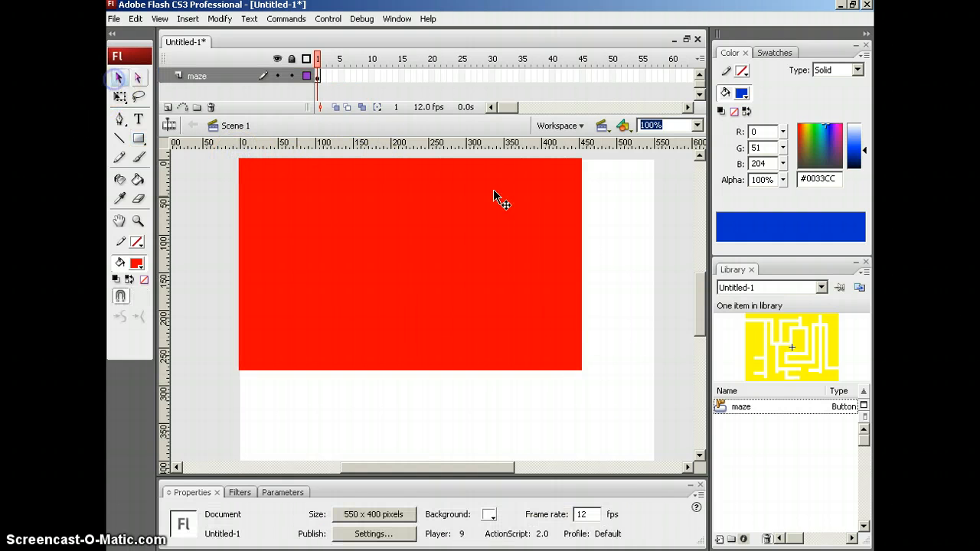
{"action": "left_click", "coordinate": [515, 302]}
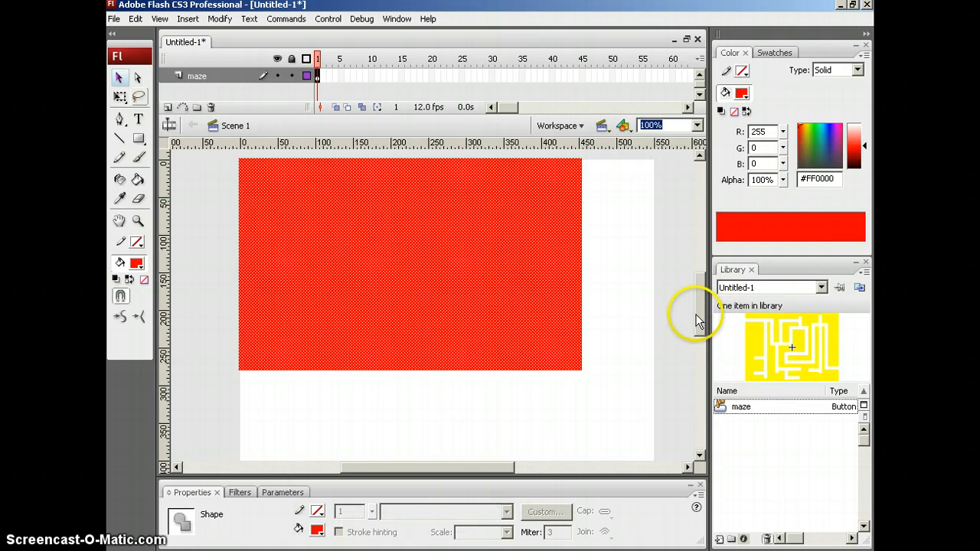
{"action": "left_click", "coordinate": [307, 413]}
{"action": "left_click_drag", "start_coordinate": [308, 412], "coordinate": [309, 398]}
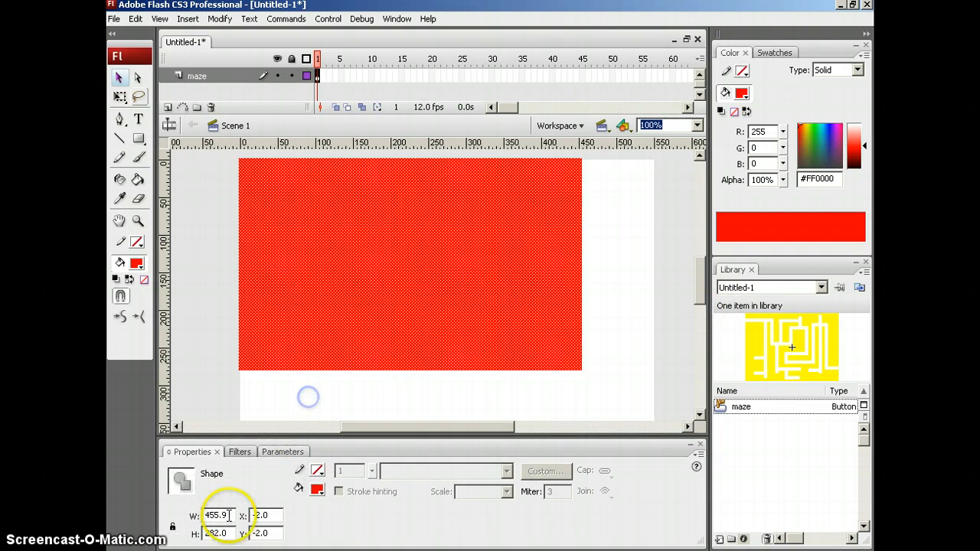
{"action": "left_click_drag", "start_coordinate": [228, 514], "coordinate": [193, 505]}
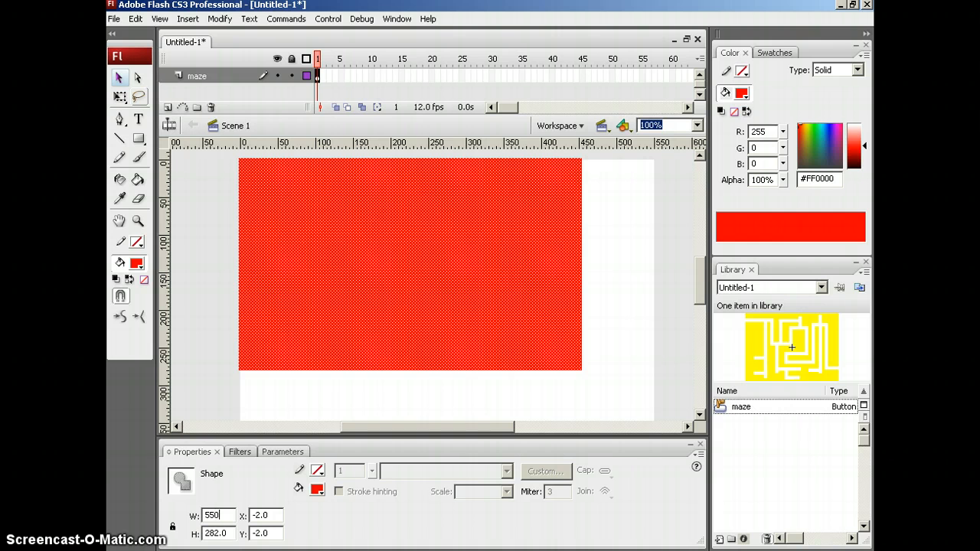
{"action": "type", "text": "550"}
{"action": "key", "text": "Return"}
{"action": "key", "text": "Tab"}
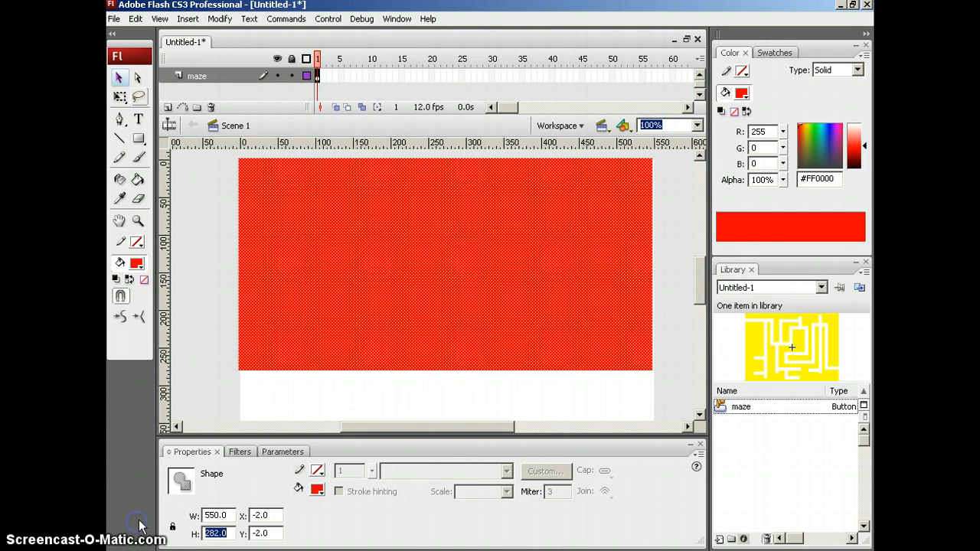
{"action": "key", "text": "Return"}
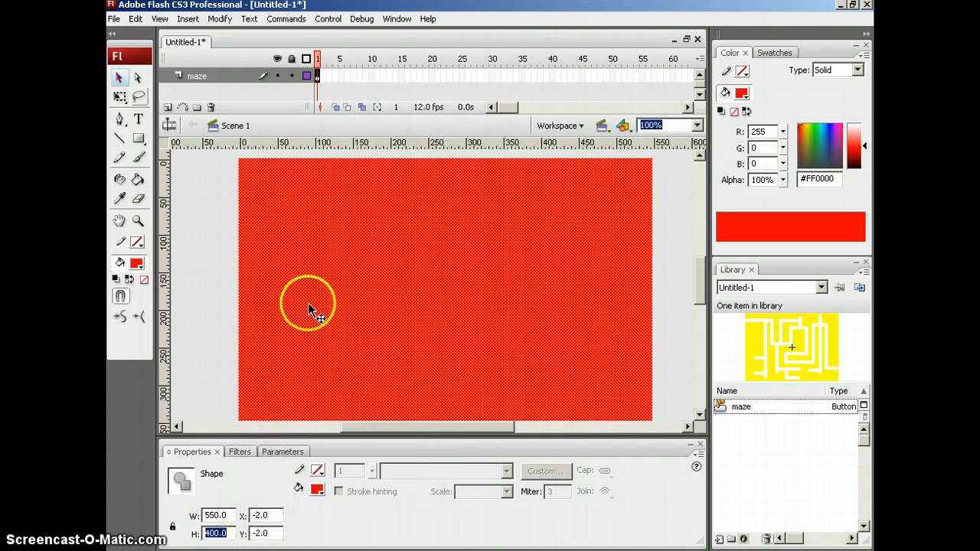
Step: Align the red rectangle with the stage by setting both its X and Y position to 0
{"action": "left_click", "coordinate": [255, 514]}
{"action": "type", "text": "0"}
{"action": "left_click", "coordinate": [259, 532]}
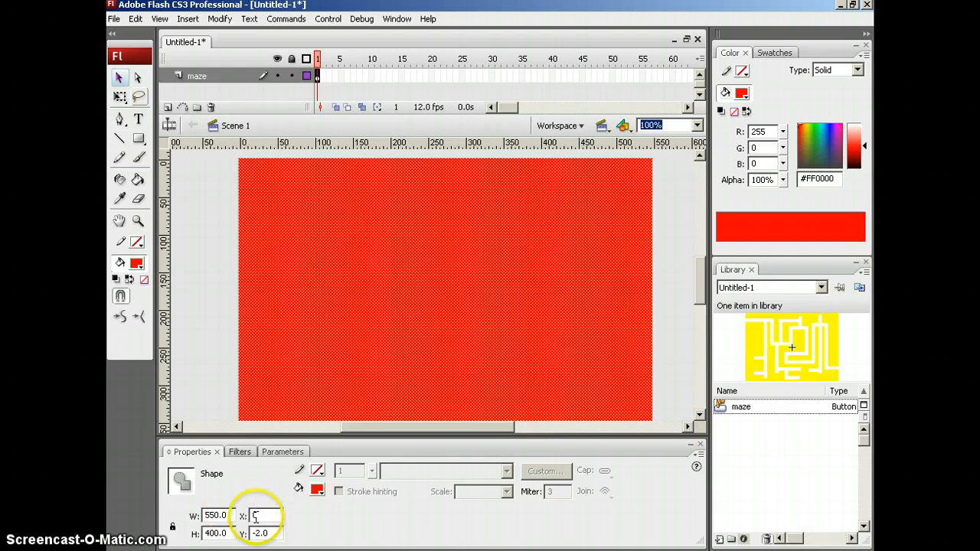
{"action": "type", "text": "0"}
{"action": "key", "text": "Return"}
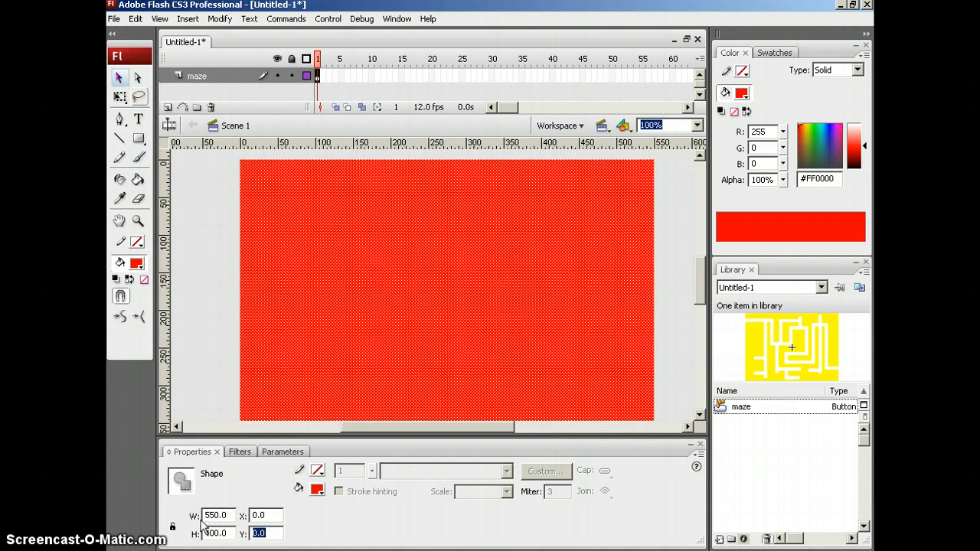
{"action": "left_click_drag", "start_coordinate": [425, 437], "coordinate": [422, 506]}
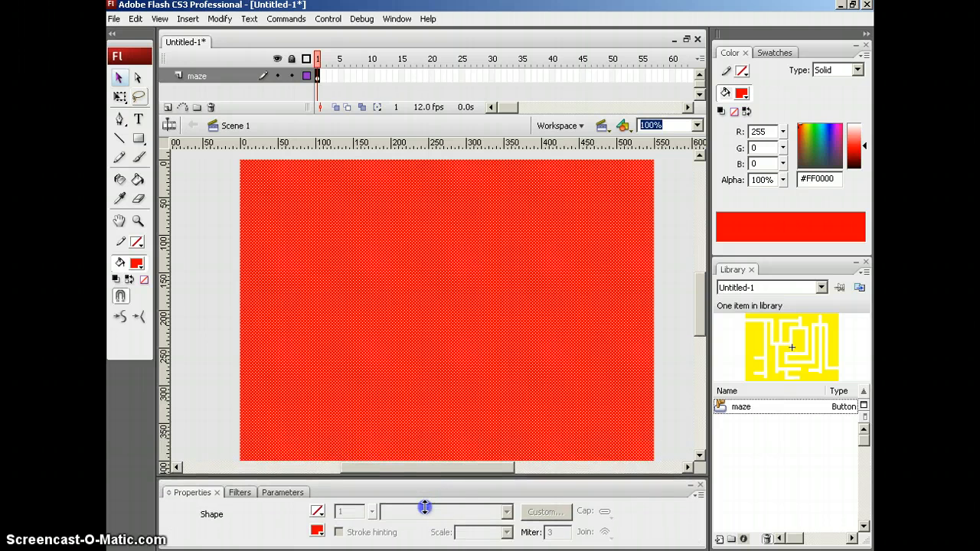
Step: Choose the Eraser tool with the largest square eraser shape
{"action": "left_click", "coordinate": [696, 126]}
{"action": "left_click", "coordinate": [659, 149]}
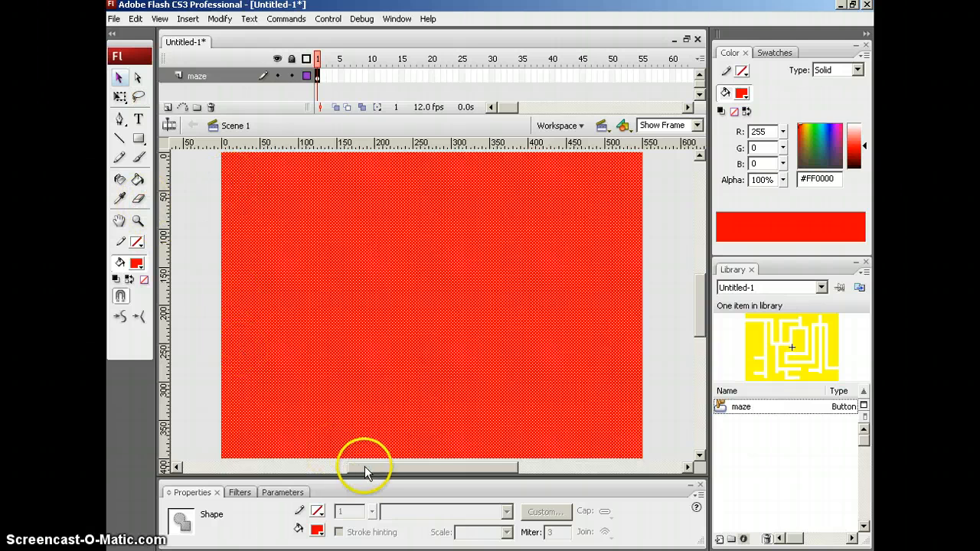
{"action": "mouse_move", "coordinate": [361, 467]}
{"action": "left_mouse_down"}
{"action": "mouse_move", "coordinate": [329, 464]}
{"action": "mouse_move", "coordinate": [341, 466]}
{"action": "left_mouse_up"}
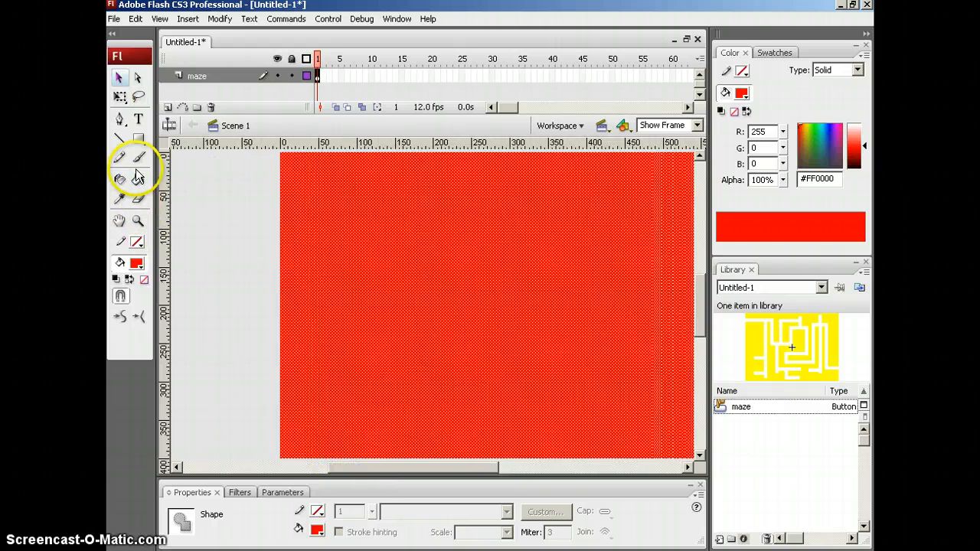
{"action": "left_click", "coordinate": [139, 199]}
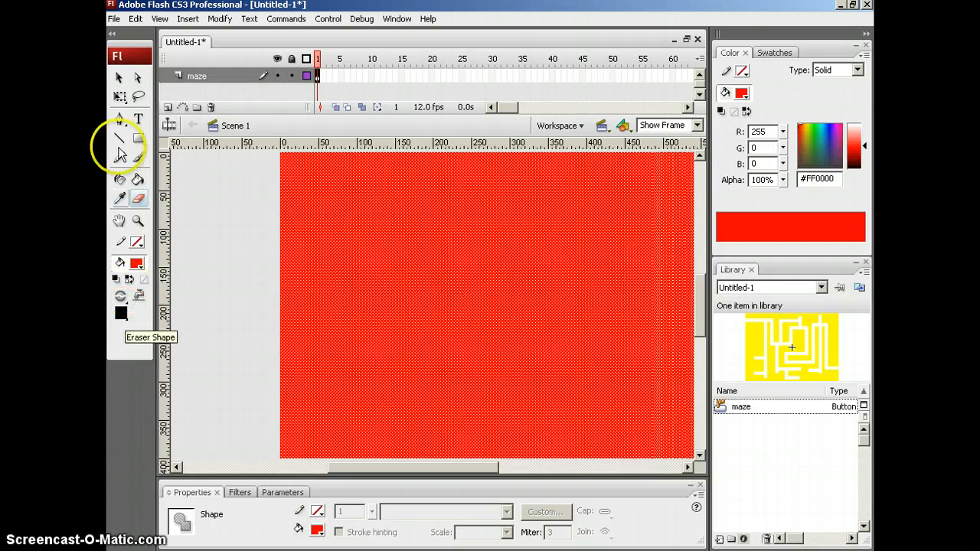
{"action": "left_click", "coordinate": [112, 35]}
{"action": "left_click", "coordinate": [112, 36]}
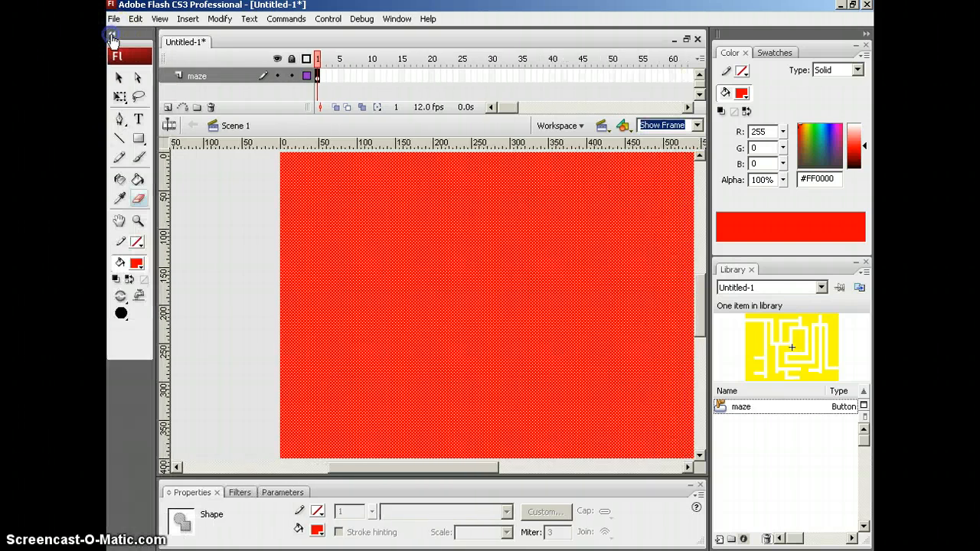
{"action": "left_click", "coordinate": [112, 36]}
{"action": "left_click", "coordinate": [111, 36]}
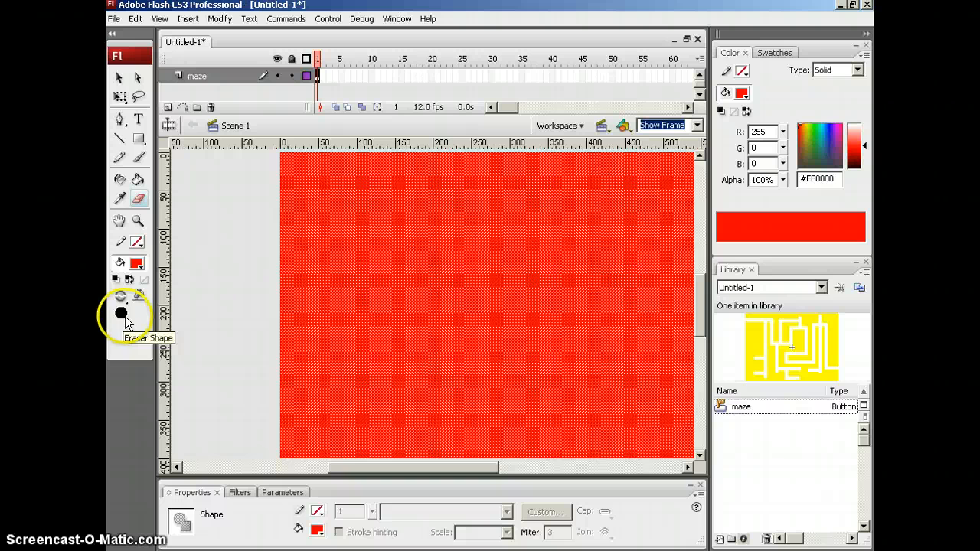
{"action": "left_click", "coordinate": [123, 313]}
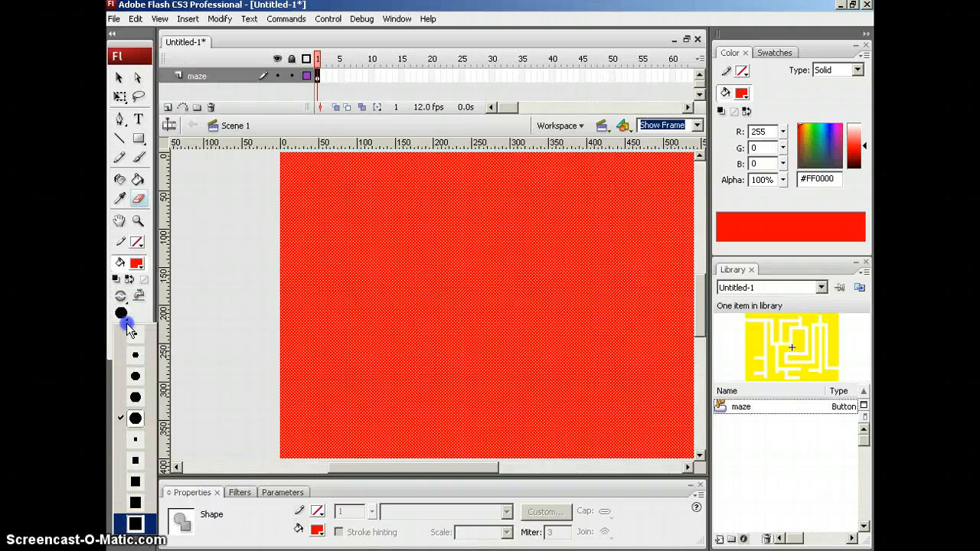
{"action": "left_click", "coordinate": [135, 523]}
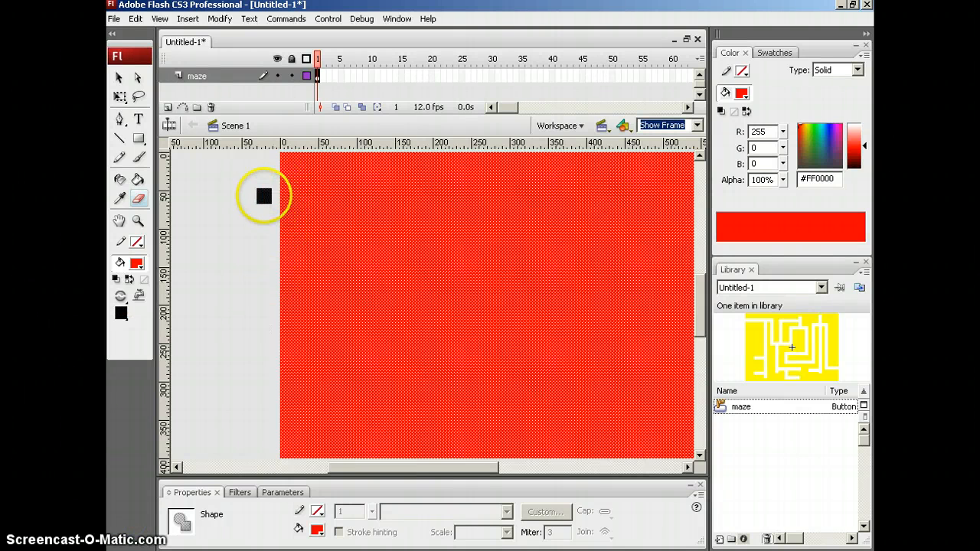
Step: Erase the main maze path through the red rectangle with right-angled turns, from its upper left edge to its lower right edge
{"action": "left_click_drag", "start_coordinate": [482, 466], "coordinate": [493, 466]}
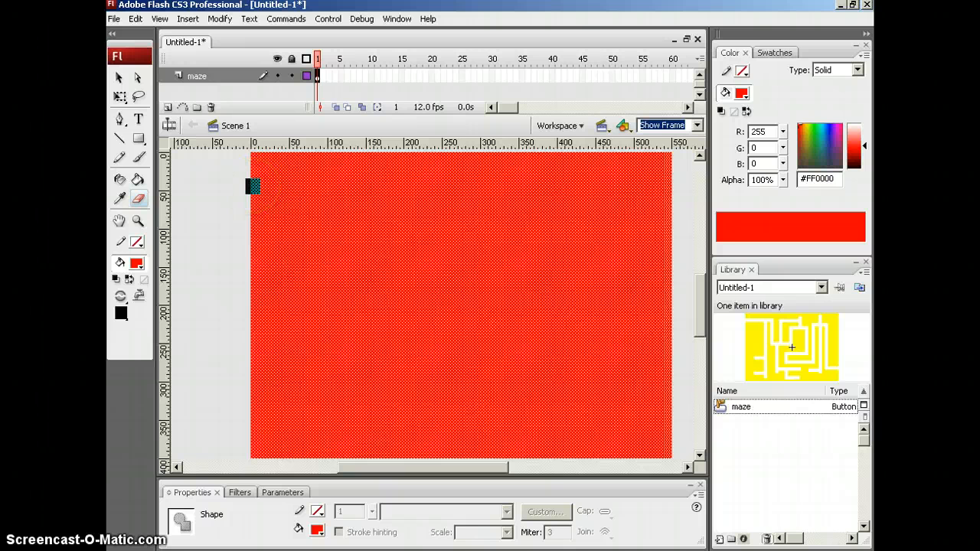
{"action": "mouse_move", "coordinate": [253, 186]}
{"action": "left_mouse_down"}
{"action": "mouse_move", "coordinate": [399, 186]}
{"action": "mouse_move", "coordinate": [398, 245]}
{"action": "left_mouse_up"}
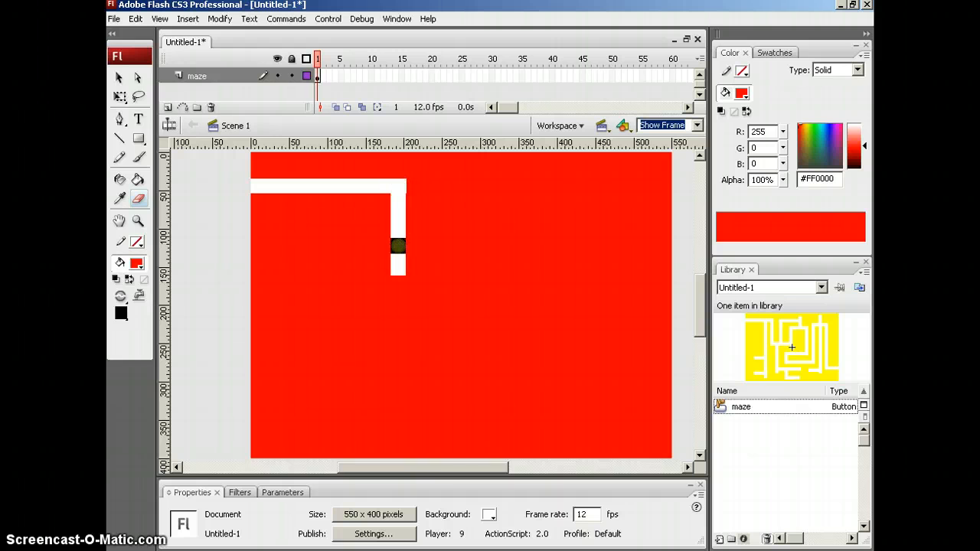
{"action": "mouse_move", "coordinate": [398, 327]}
{"action": "left_mouse_down"}
{"action": "mouse_move", "coordinate": [502, 326]}
{"action": "mouse_move", "coordinate": [506, 236]}
{"action": "mouse_move", "coordinate": [505, 251]}
{"action": "mouse_move", "coordinate": [502, 240]}
{"action": "mouse_move", "coordinate": [592, 242]}
{"action": "mouse_move", "coordinate": [616, 361]}
{"action": "mouse_move", "coordinate": [596, 363]}
{"action": "mouse_move", "coordinate": [679, 364]}
{"action": "left_mouse_up"}
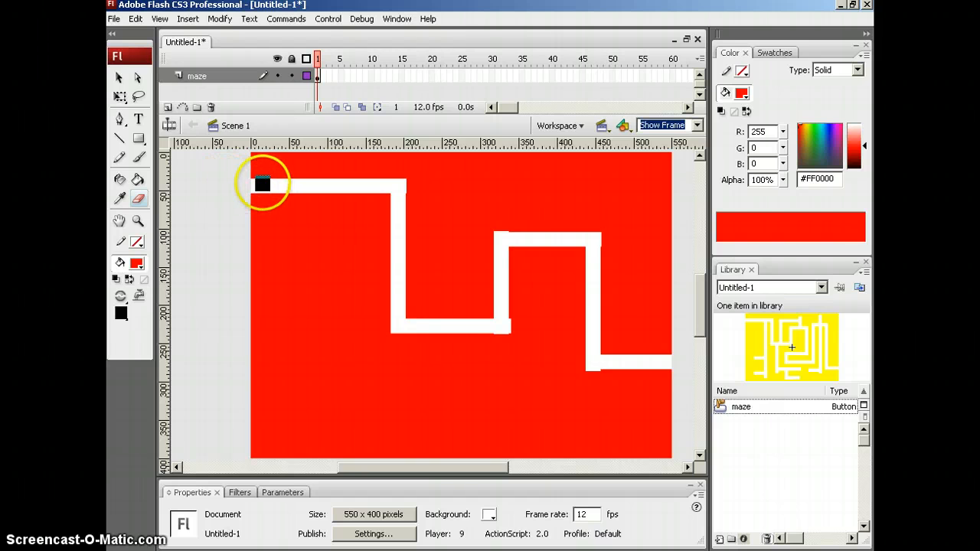
Step: Erase several right-angled dead-end corridors branching off the main path above and below it
{"action": "left_click", "coordinate": [258, 184]}
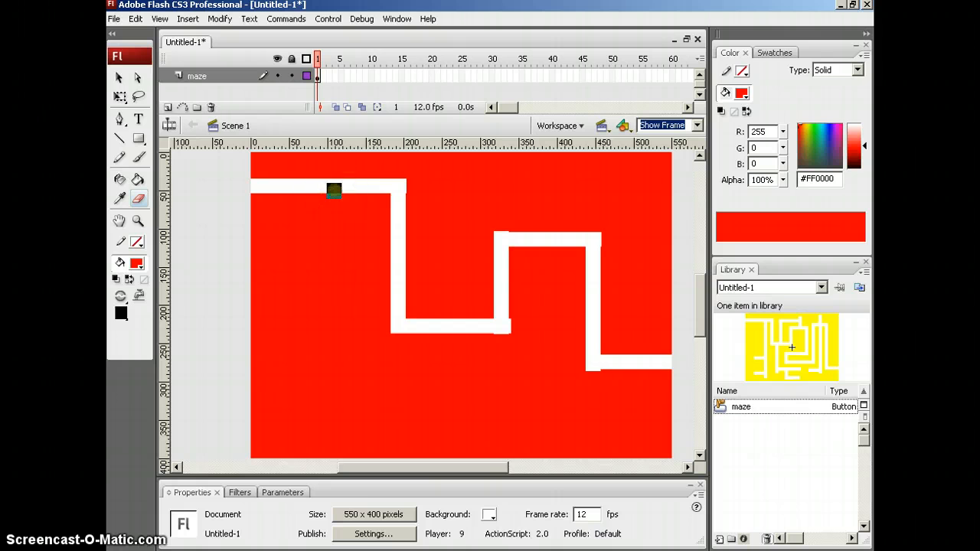
{"action": "mouse_move", "coordinate": [332, 189]}
{"action": "left_mouse_down"}
{"action": "mouse_move", "coordinate": [345, 332]}
{"action": "mouse_move", "coordinate": [281, 325]}
{"action": "left_mouse_up"}
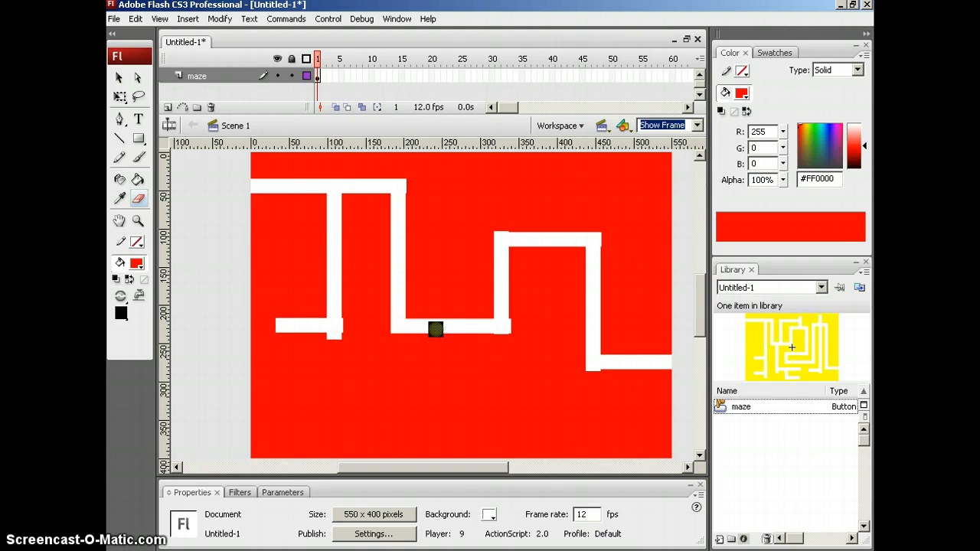
{"action": "mouse_move", "coordinate": [436, 331]}
{"action": "left_mouse_down"}
{"action": "mouse_move", "coordinate": [438, 411]}
{"action": "mouse_move", "coordinate": [387, 398]}
{"action": "mouse_move", "coordinate": [417, 409]}
{"action": "mouse_move", "coordinate": [366, 406]}
{"action": "left_mouse_up"}
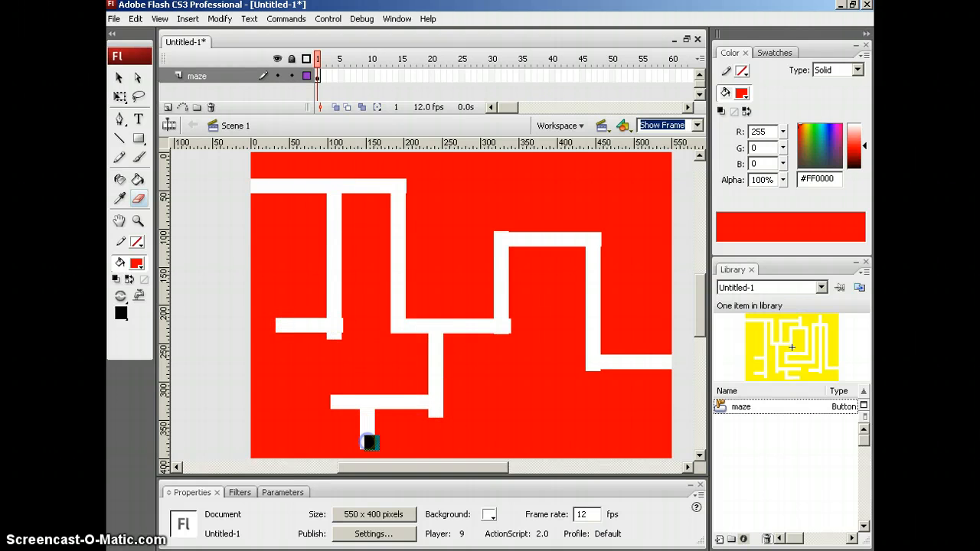
{"action": "left_click_drag", "start_coordinate": [368, 443], "coordinate": [457, 441]}
{"action": "mouse_move", "coordinate": [472, 336]}
{"action": "left_mouse_down"}
{"action": "mouse_move", "coordinate": [477, 208]}
{"action": "mouse_move", "coordinate": [571, 206]}
{"action": "mouse_move", "coordinate": [561, 204]}
{"action": "mouse_move", "coordinate": [561, 160]}
{"action": "mouse_move", "coordinate": [575, 180]}
{"action": "mouse_move", "coordinate": [434, 169]}
{"action": "left_mouse_up"}
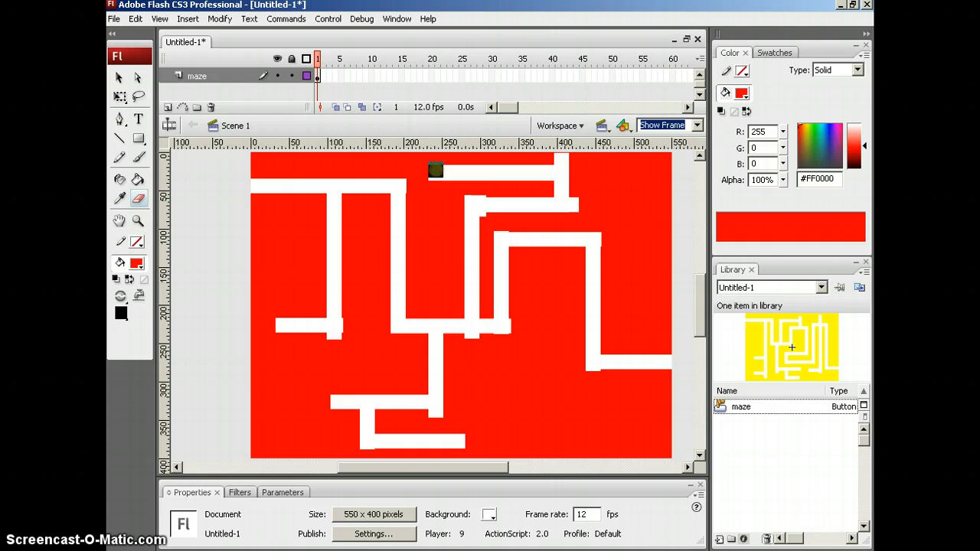
{"action": "mouse_move", "coordinate": [550, 252]}
{"action": "left_mouse_down"}
{"action": "mouse_move", "coordinate": [558, 458]}
{"action": "mouse_move", "coordinate": [632, 431]}
{"action": "left_mouse_up"}
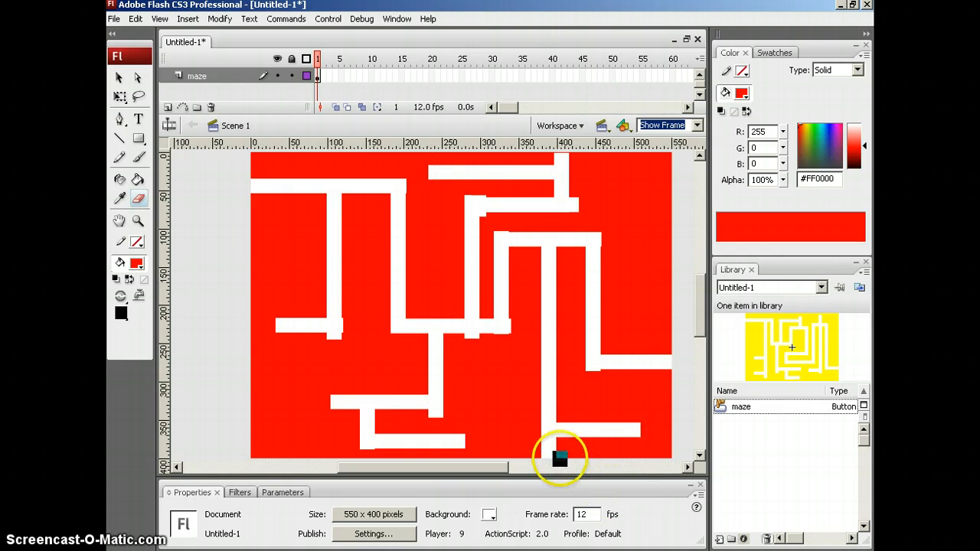
Step: Paint the corridor opening at the maze's bottom edge closed with the red Brush, and erase the paint spilling below the edge
{"action": "left_click", "coordinate": [139, 159]}
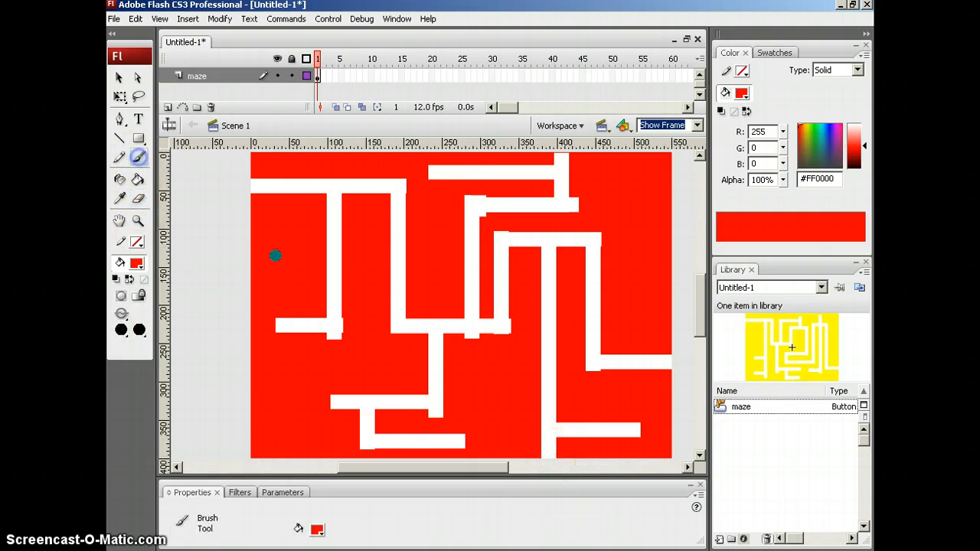
{"action": "left_click_drag", "start_coordinate": [536, 453], "coordinate": [534, 452]}
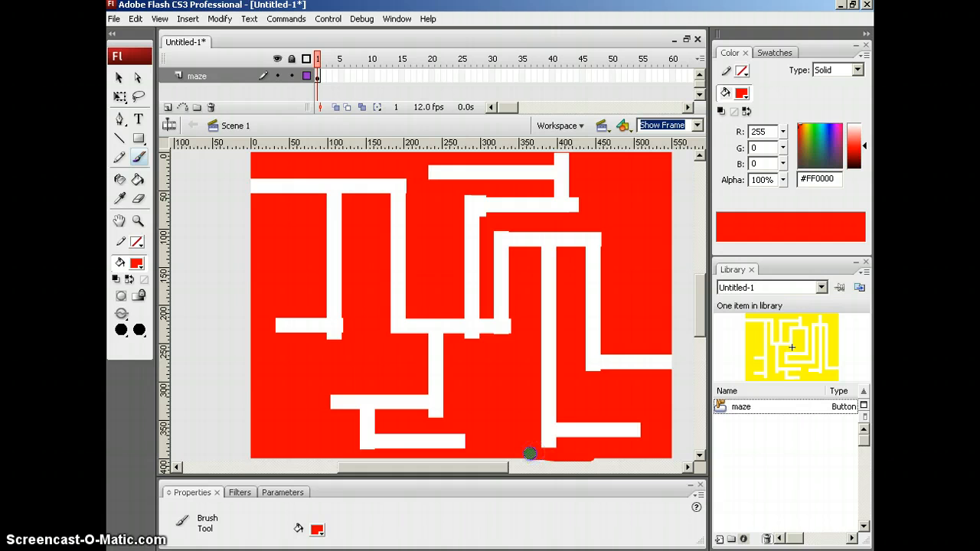
{"action": "left_click", "coordinate": [136, 199]}
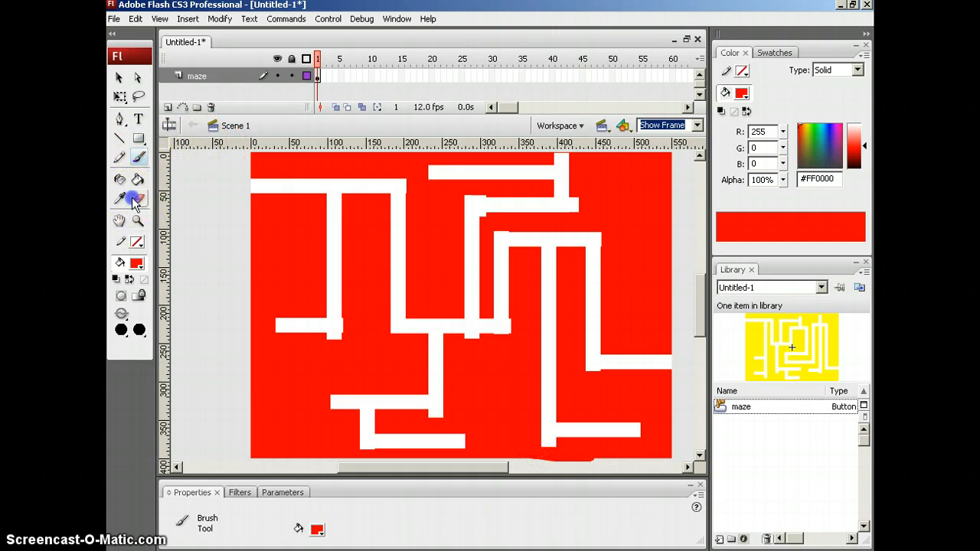
{"action": "left_click_drag", "start_coordinate": [697, 321], "coordinate": [701, 340]}
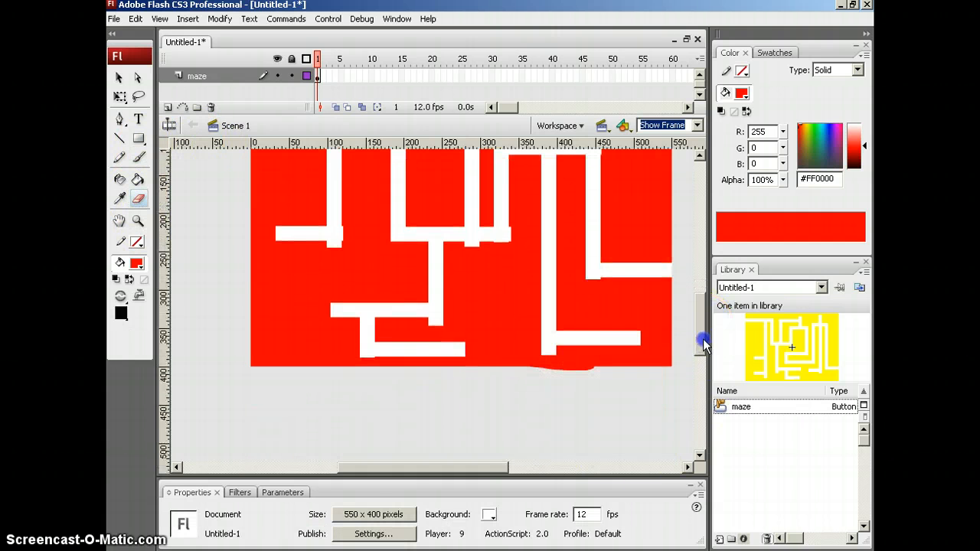
{"action": "left_click", "coordinate": [534, 375]}
{"action": "left_click", "coordinate": [630, 380]}
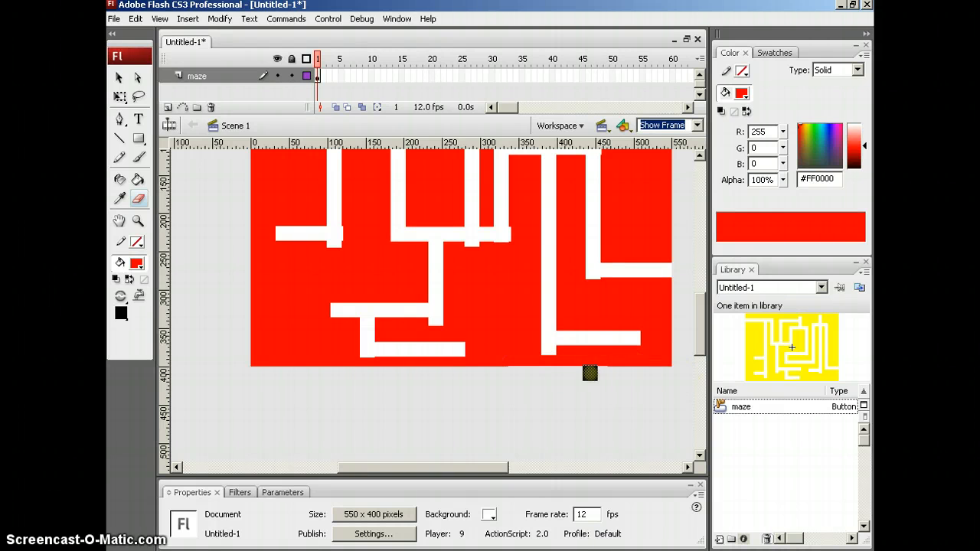
{"action": "left_click_drag", "start_coordinate": [589, 373], "coordinate": [590, 374]}
{"action": "scroll", "coordinate": [630, 360], "scroll_direction": "up", "scroll_amount": 3}
{"action": "scroll", "coordinate": [640, 322], "scroll_direction": "down", "scroll_amount": 2}
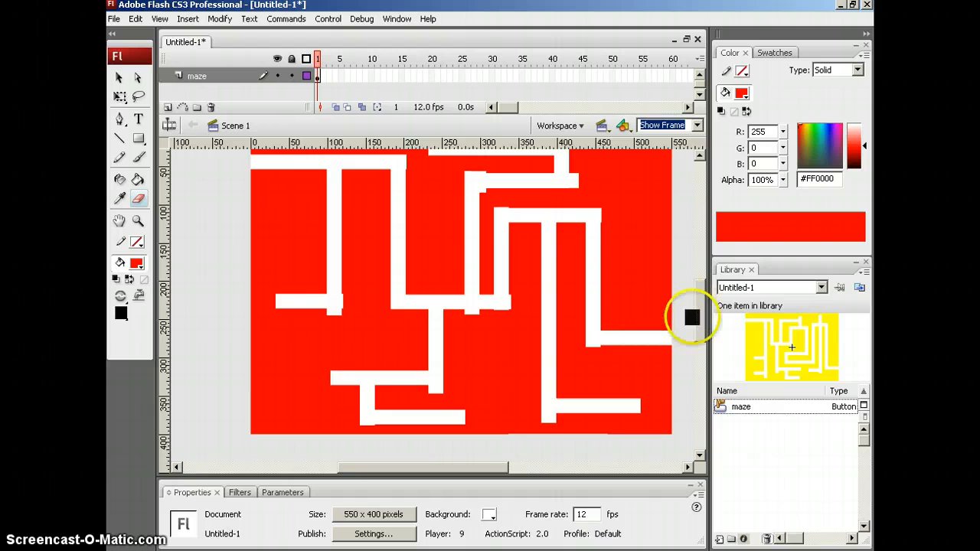
{"action": "scroll", "coordinate": [698, 320], "scroll_direction": "up", "scroll_amount": 2}
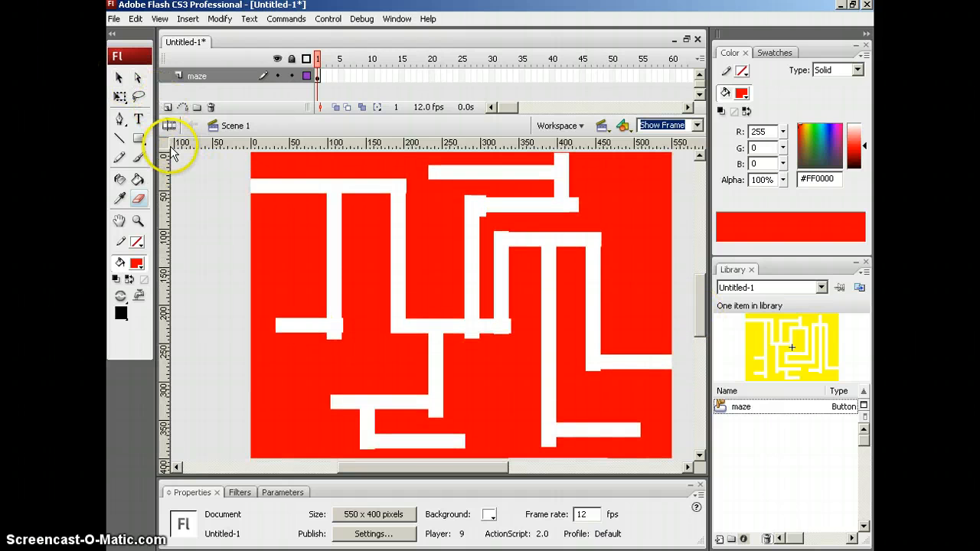
Step: Convert the entire maze drawing to a Button symbol named maze2
{"action": "key", "text": "ctrl+a"}
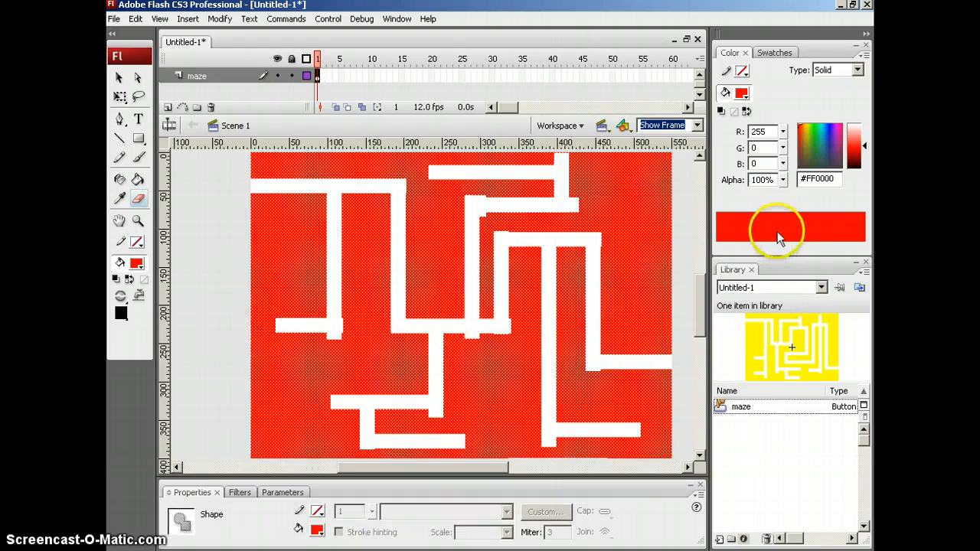
{"action": "key", "text": "F8"}
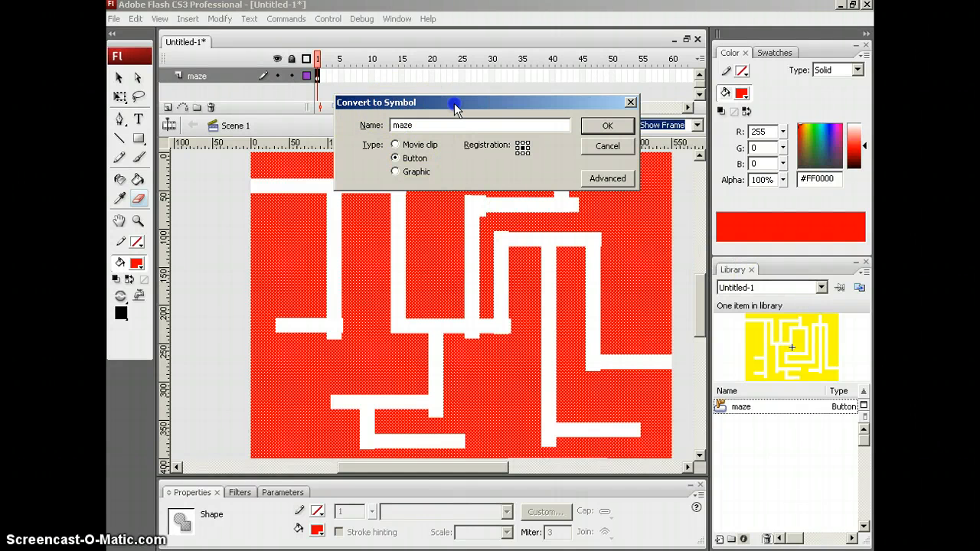
{"action": "left_click_drag", "start_coordinate": [455, 104], "coordinate": [442, 103]}
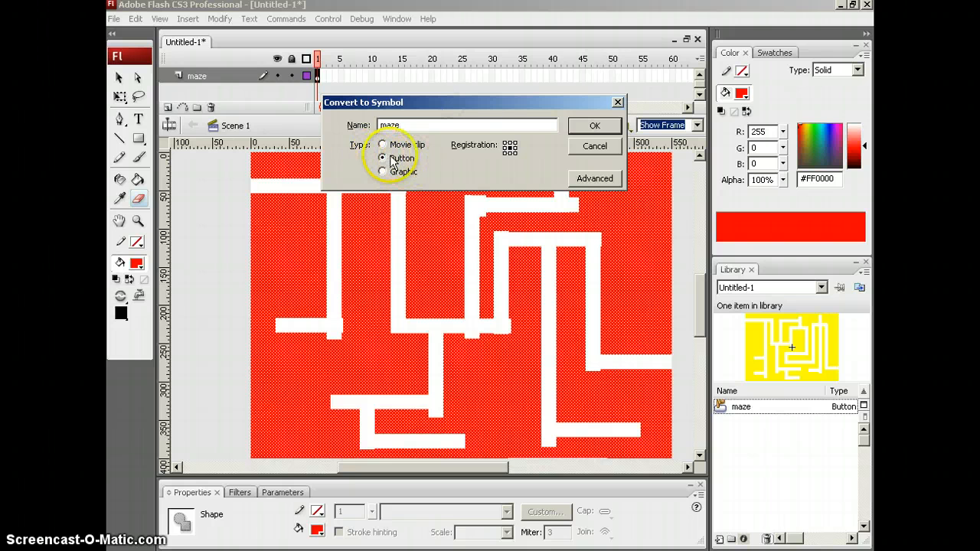
{"action": "left_click", "coordinate": [595, 127]}
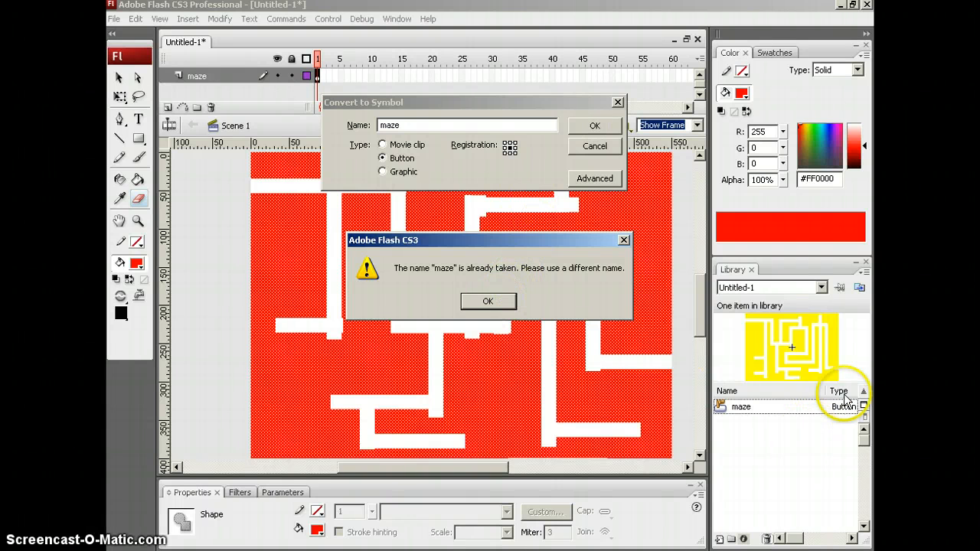
{"action": "left_click", "coordinate": [494, 307]}
{"action": "left_click", "coordinate": [411, 122]}
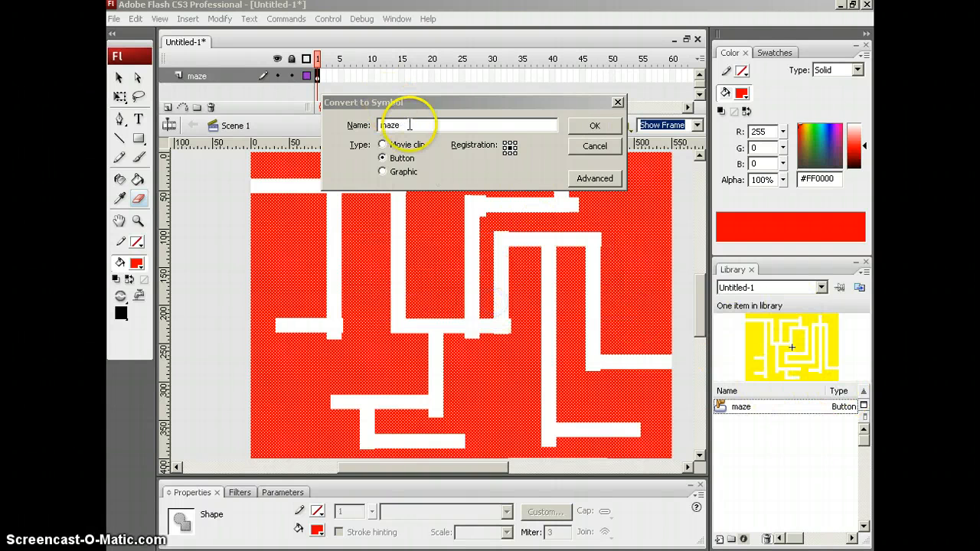
{"action": "type", "text": "2"}
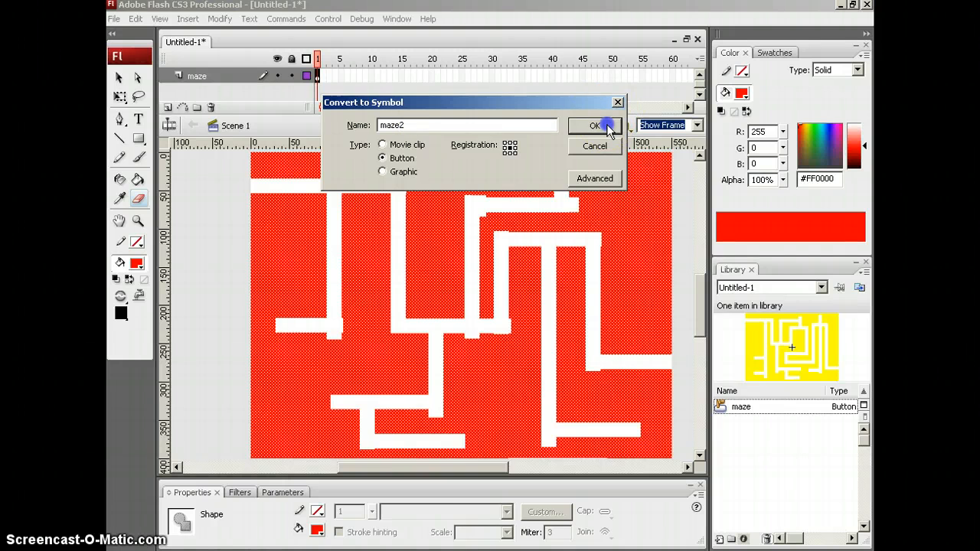
{"action": "left_click", "coordinate": [594, 124]}
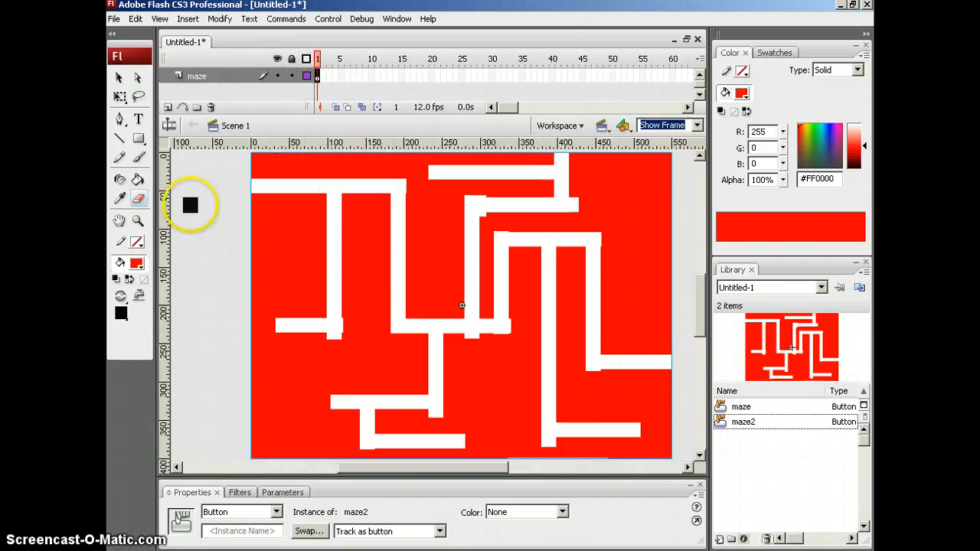
Step: Start a script on the maze2 button instance with the event line on(rollOver)
{"action": "left_click", "coordinate": [119, 77]}
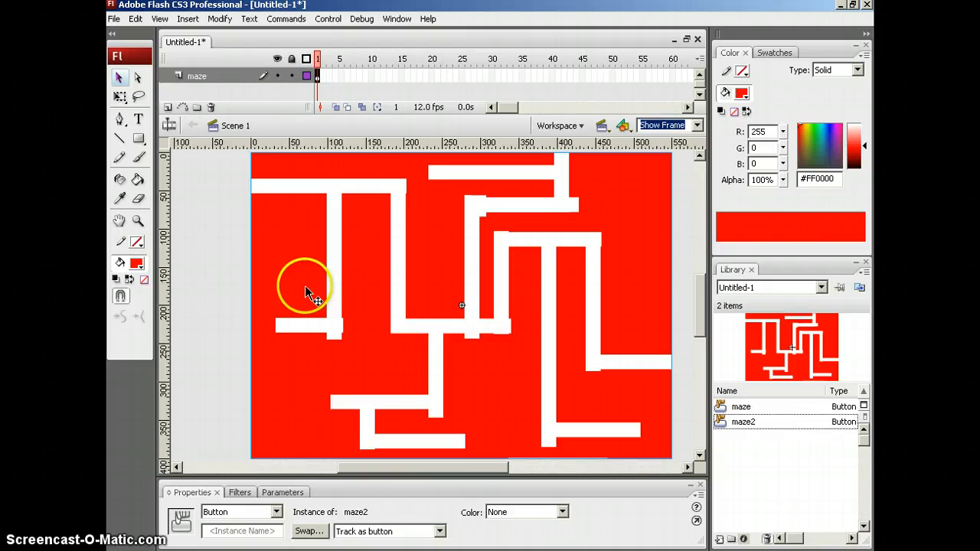
{"action": "key", "text": "F9"}
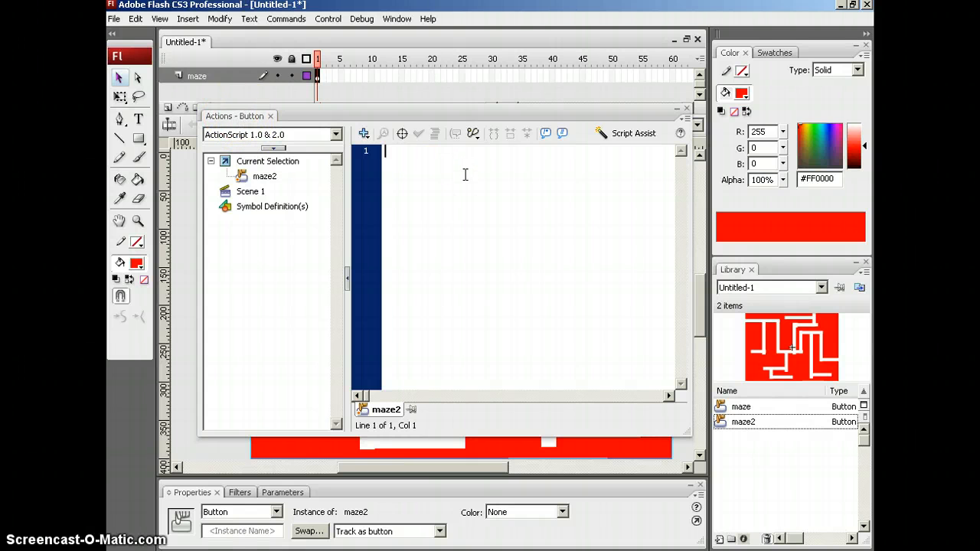
{"action": "type", "text": "on("}
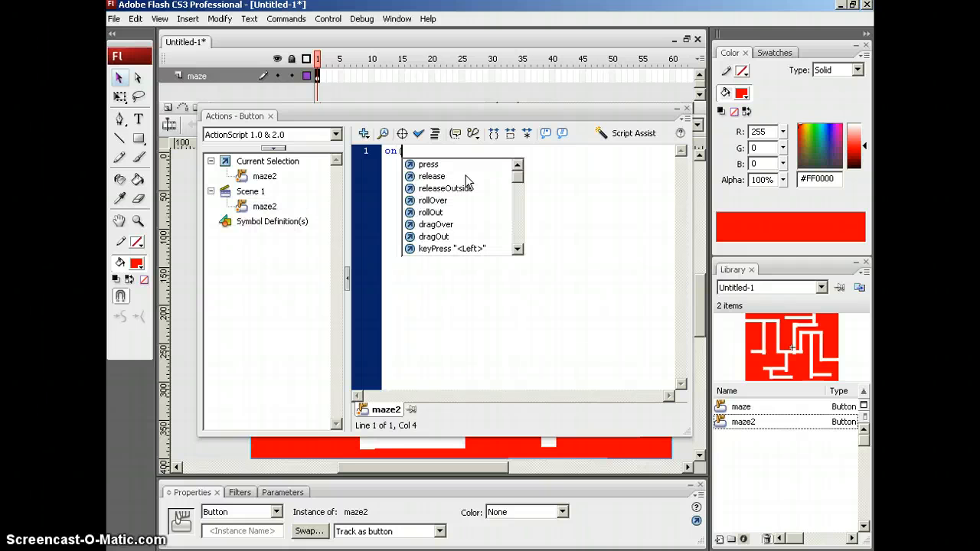
{"action": "double_click", "coordinate": [433, 200]}
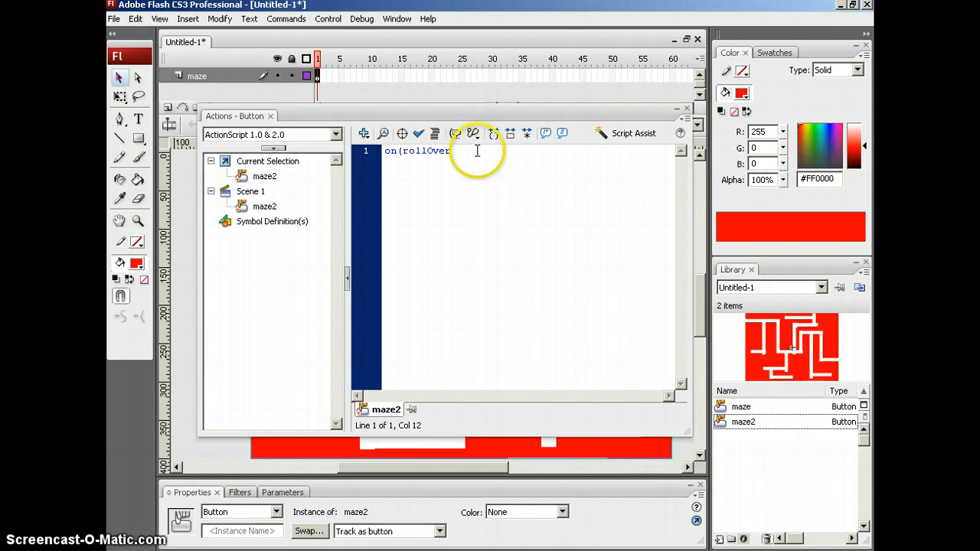
{"action": "type", "text": ")"}
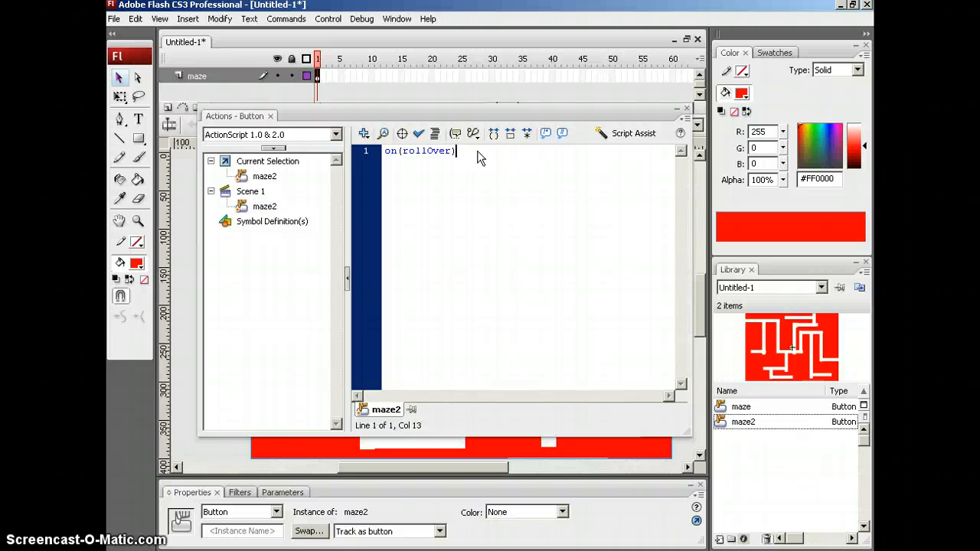
Step: Complete the rollOver handler in braces with the statement gotoAndPlay(2); and close the script editor
{"action": "type", "text": "{"}
{"action": "key", "text": "Return"}
{"action": "type", "text": "gotoAnc"}
{"action": "type", "text": "Play"}
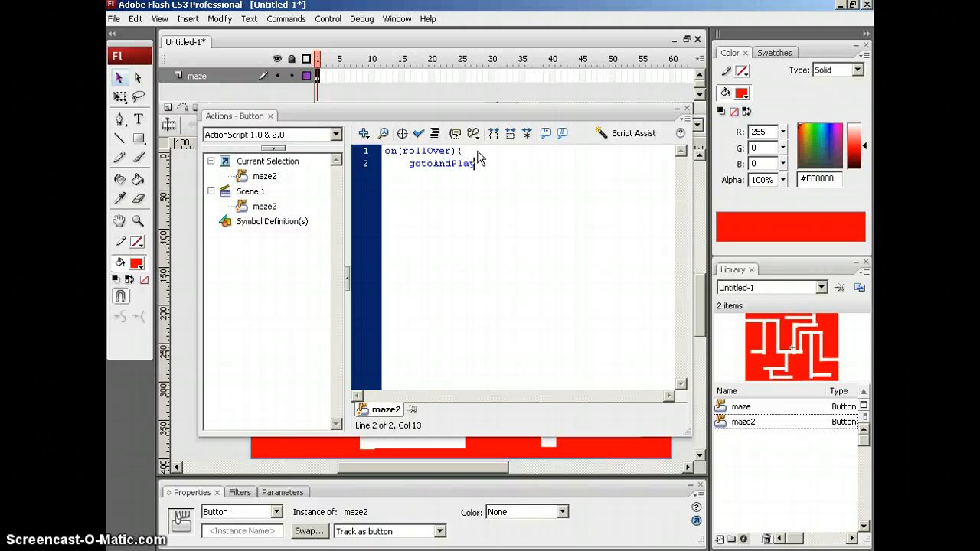
{"action": "type", "text": "(2"}
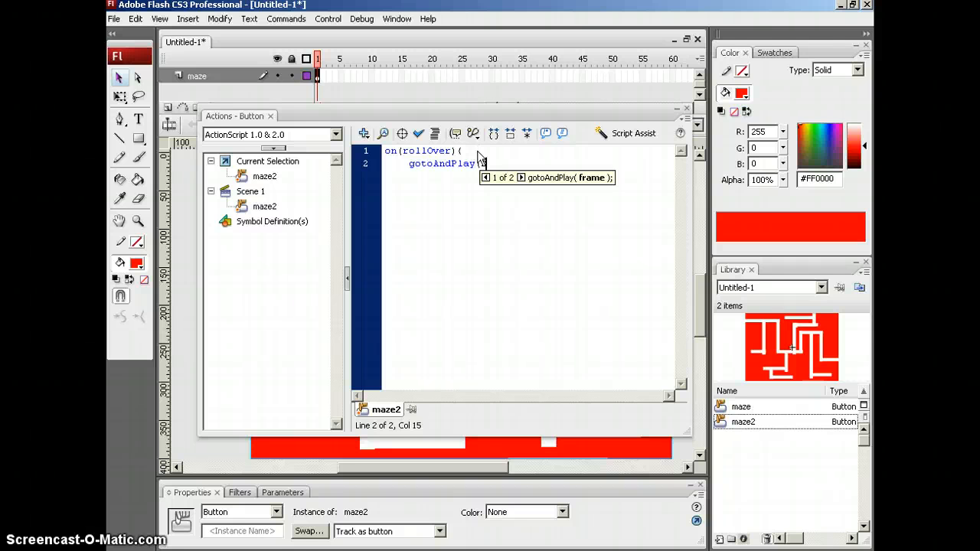
{"action": "type", "text": ")"}
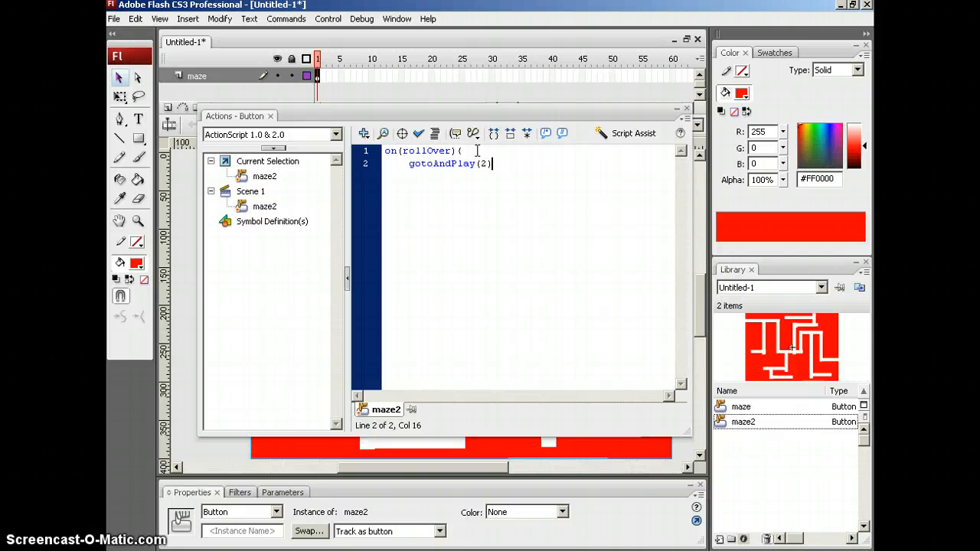
{"action": "type", "text": ";"}
{"action": "key", "text": "Return"}
{"action": "left_click", "coordinate": [419, 133]}
{"action": "left_click", "coordinate": [450, 296]}
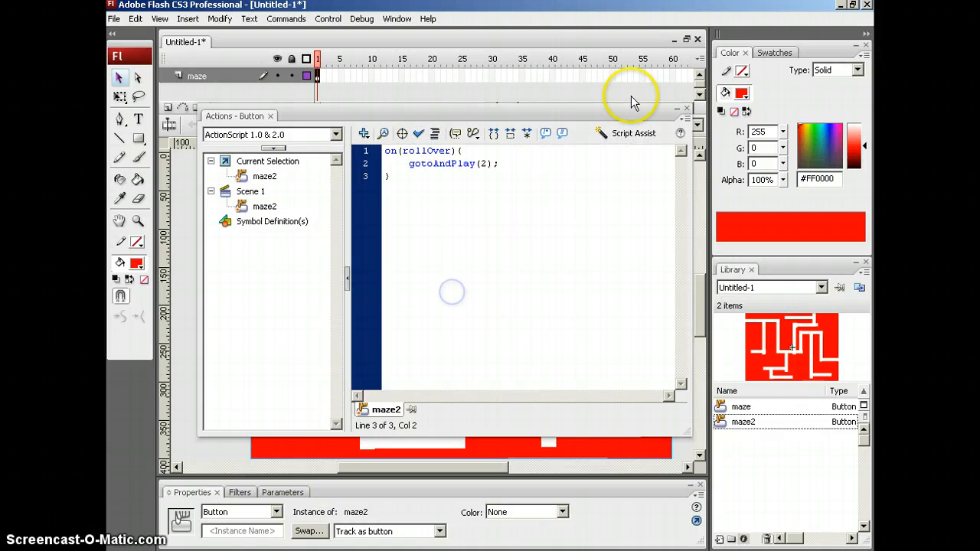
{"action": "key", "text": "F9"}
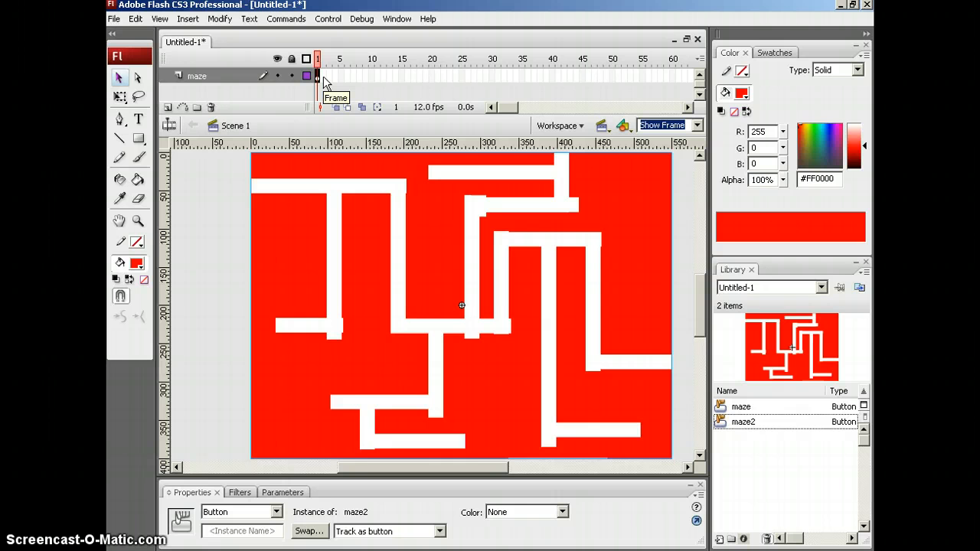
Step: Insert a keyframe at frame 2 of the maze layer and delete the maze from that frame
{"action": "key", "text": "F5"}
{"action": "left_click", "coordinate": [323, 78]}
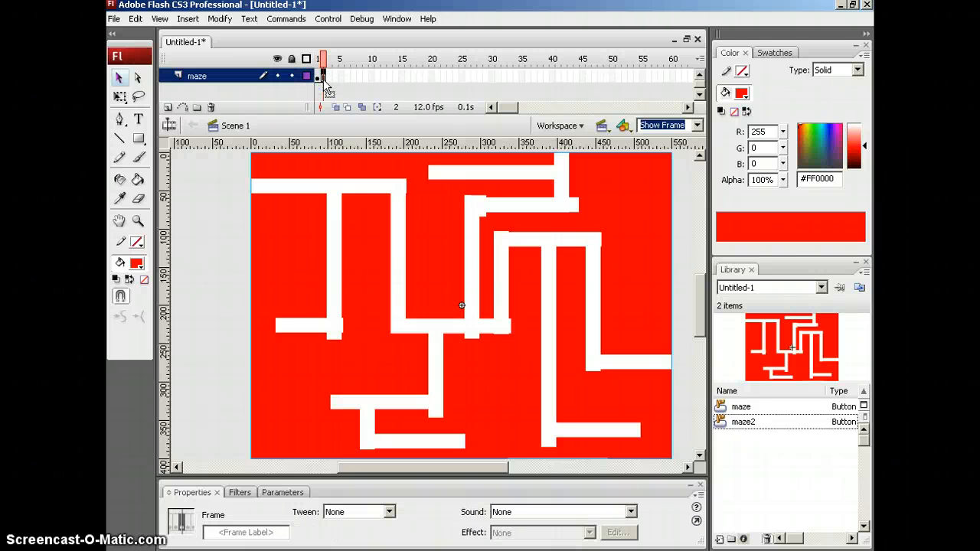
{"action": "key", "text": "F6"}
{"action": "left_click", "coordinate": [317, 78]}
{"action": "left_click", "coordinate": [323, 79]}
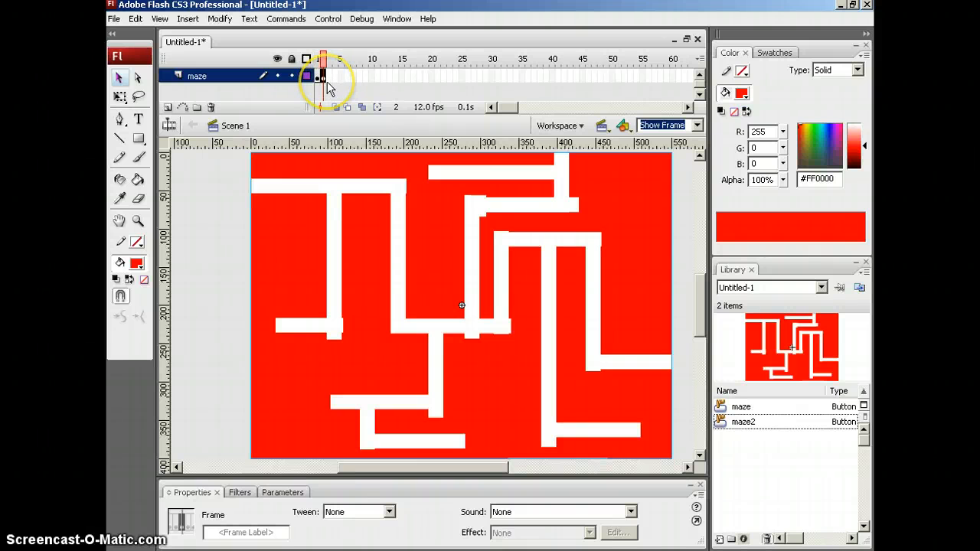
{"action": "key", "text": "Delete"}
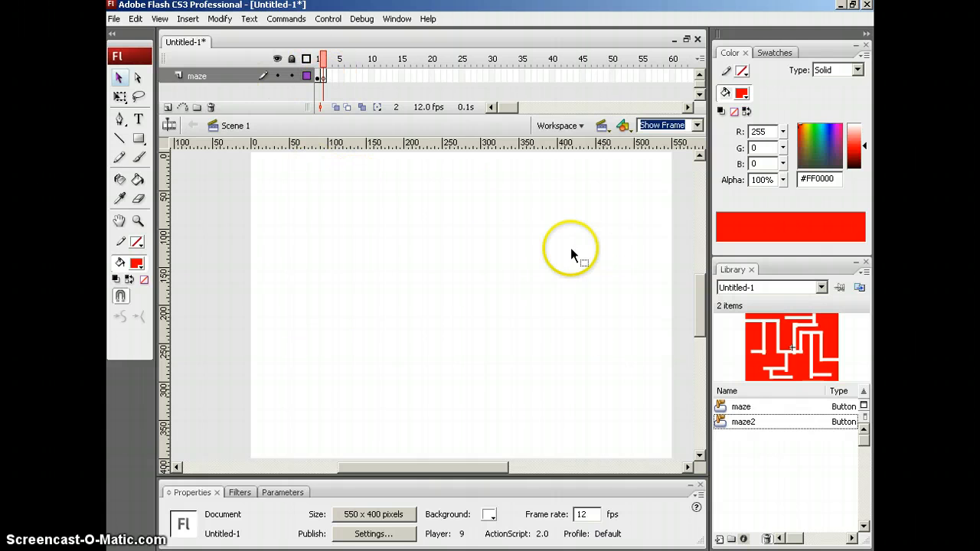
Step: Add the static text "You Failed!" to the stage on frame 2
{"action": "left_click", "coordinate": [137, 119]}
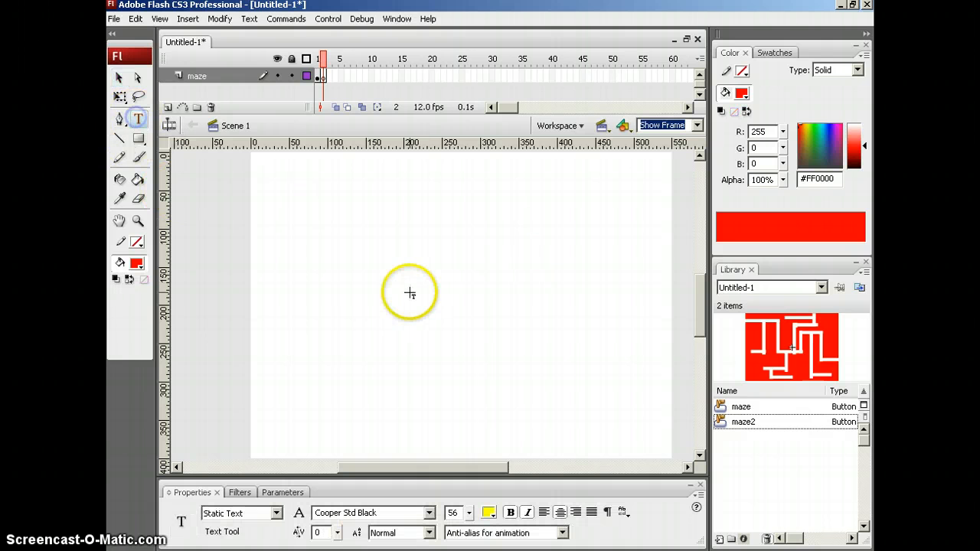
{"action": "left_click", "coordinate": [376, 265]}
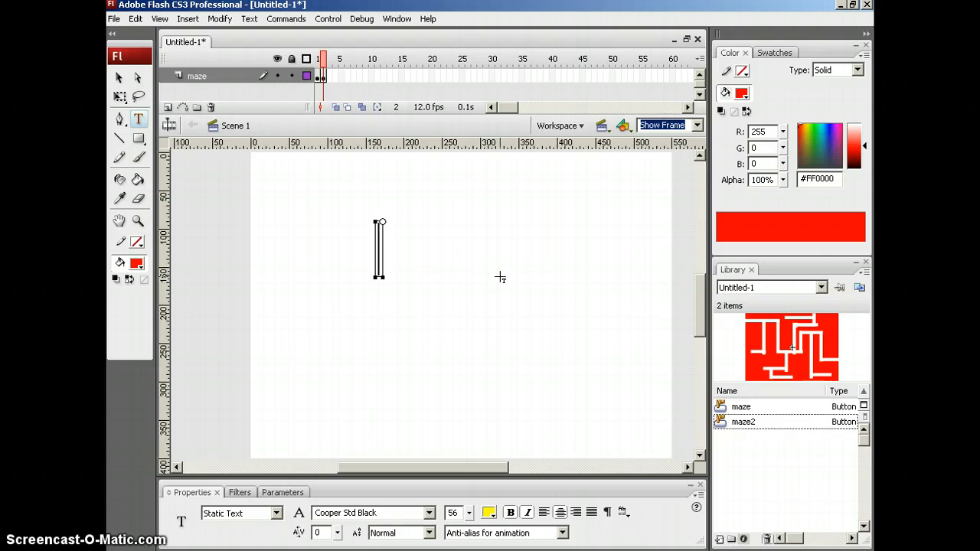
{"action": "type", "text": "You F"}
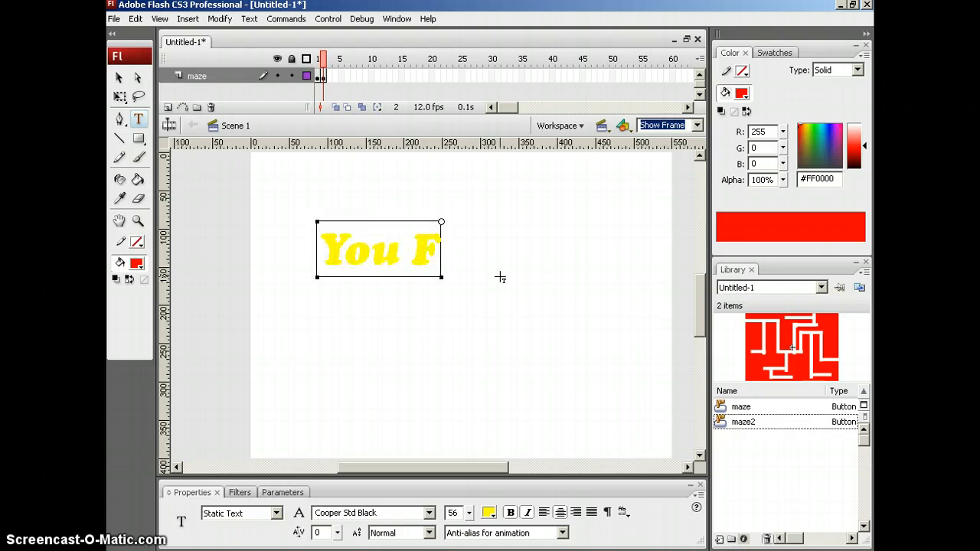
{"action": "type", "text": "ailed"}
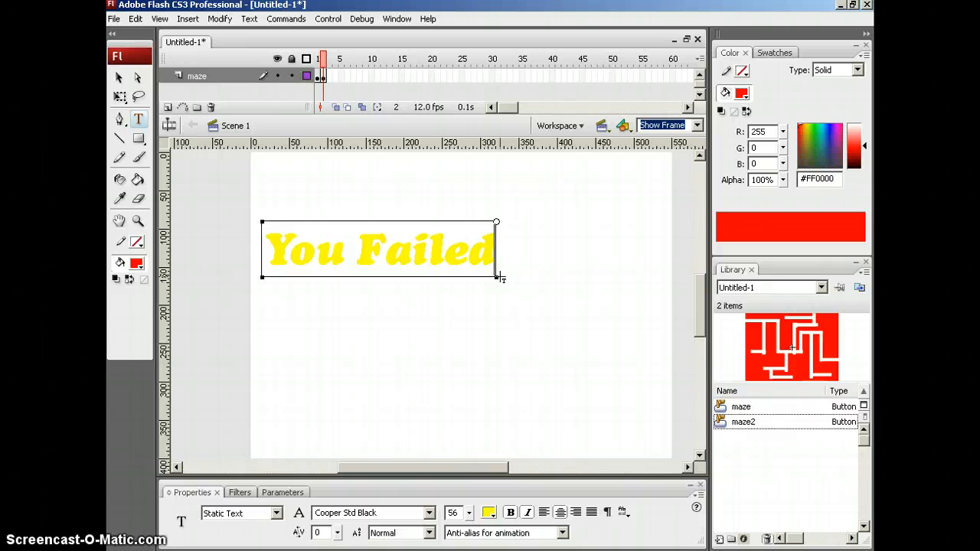
{"action": "type", "text": "!"}
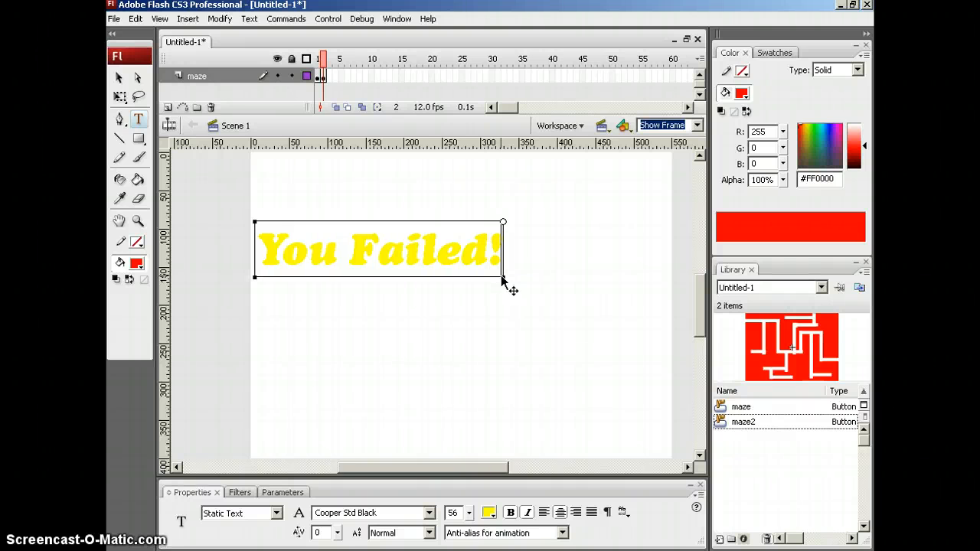
{"action": "left_click", "coordinate": [450, 270]}
Step: Move the "You Failed!" text to the centre of the stage
{"action": "left_click", "coordinate": [119, 77]}
{"action": "left_click_drag", "start_coordinate": [356, 243], "coordinate": [449, 294]}
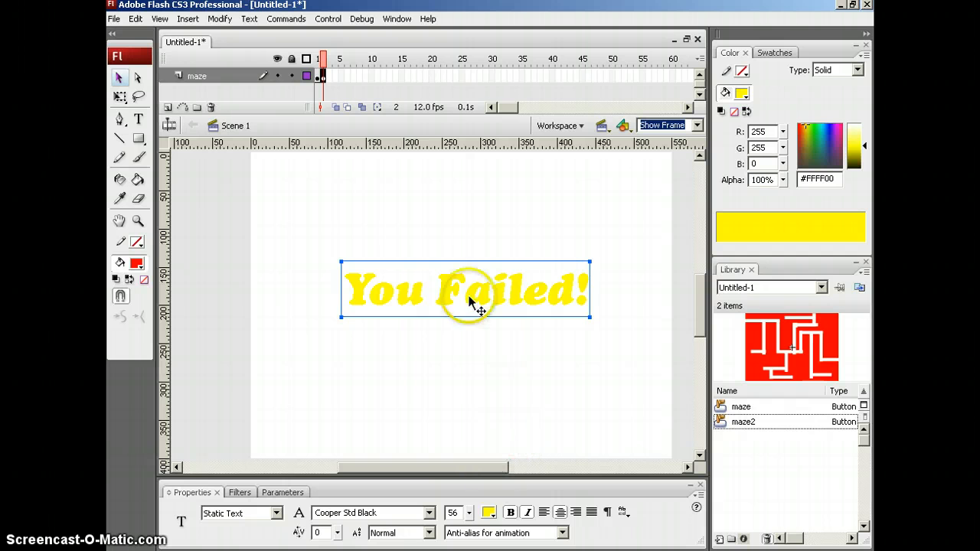
{"action": "left_click_drag", "start_coordinate": [469, 297], "coordinate": [464, 300]}
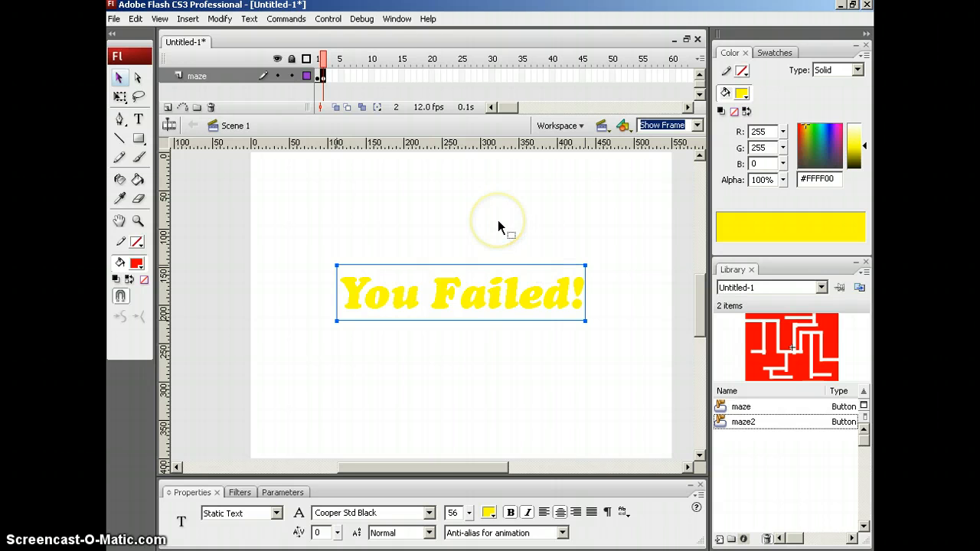
Step: Add the action stop(); to frame 1 of the maze layer and close the script editor
{"action": "left_click", "coordinate": [319, 76]}
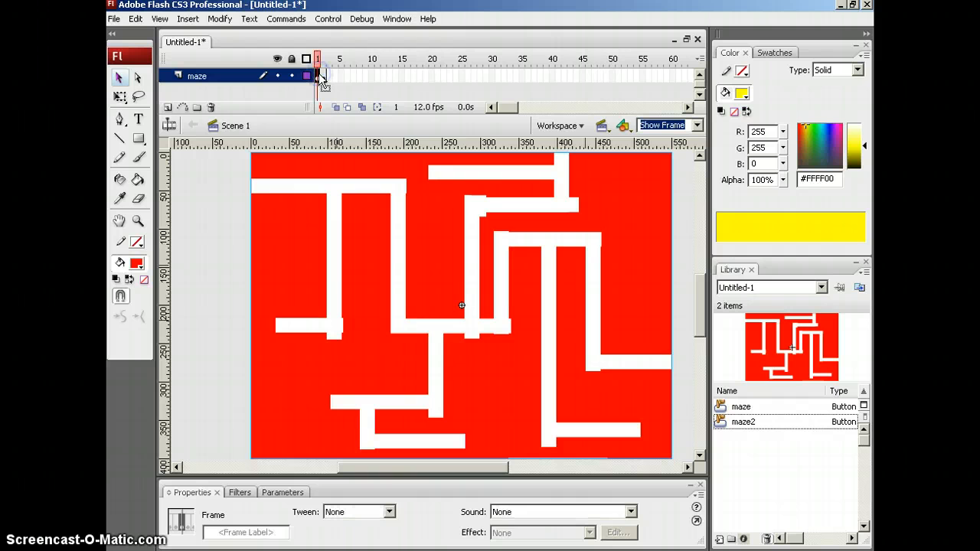
{"action": "left_click", "coordinate": [320, 78]}
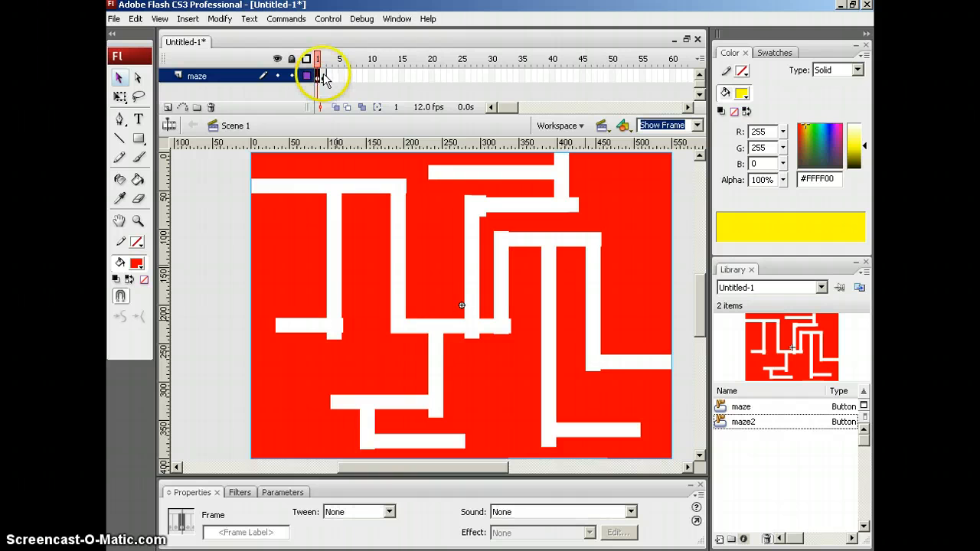
{"action": "key", "text": "F9"}
{"action": "left_click", "coordinate": [488, 157]}
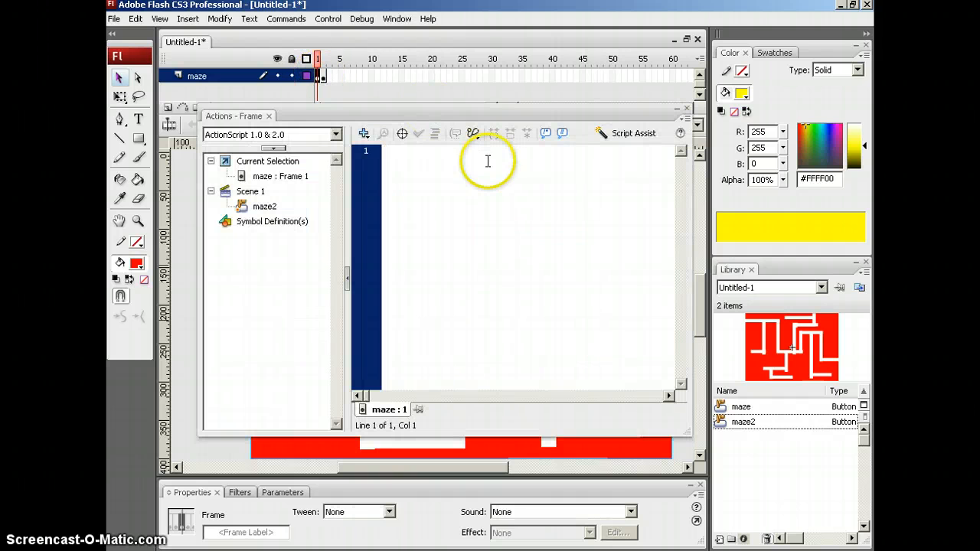
{"action": "type", "text": "s"}
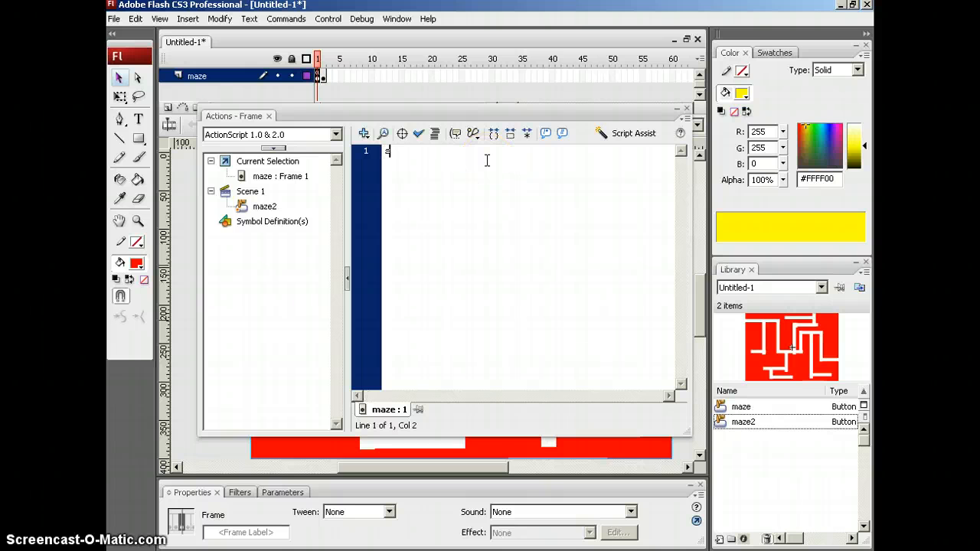
{"action": "type", "text": "top()"}
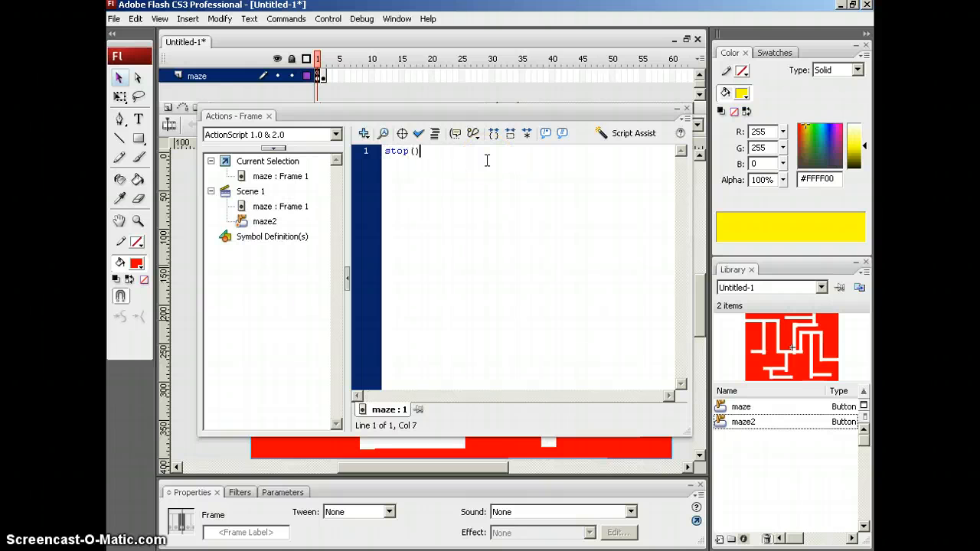
{"action": "type", "text": ";"}
{"action": "left_click", "coordinate": [686, 110]}
Step: Add the action stop(); to frame 2 of the maze layer and close the script editor
{"action": "left_click", "coordinate": [323, 76]}
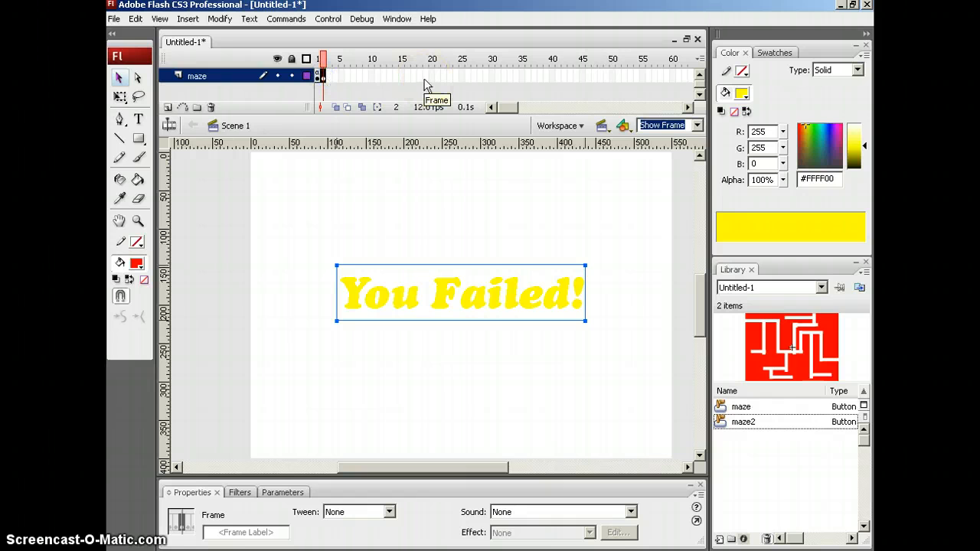
{"action": "key", "text": "F9"}
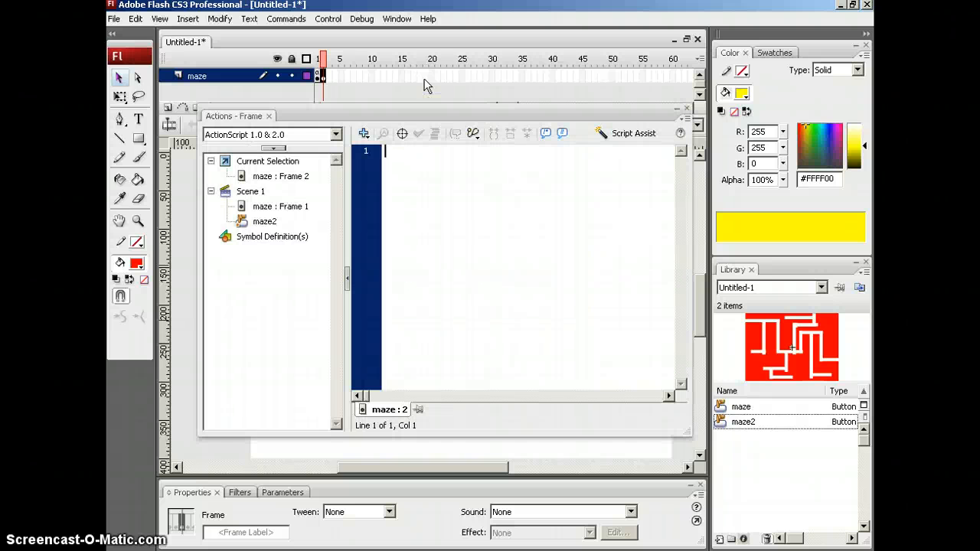
{"action": "type", "text": "stop()"}
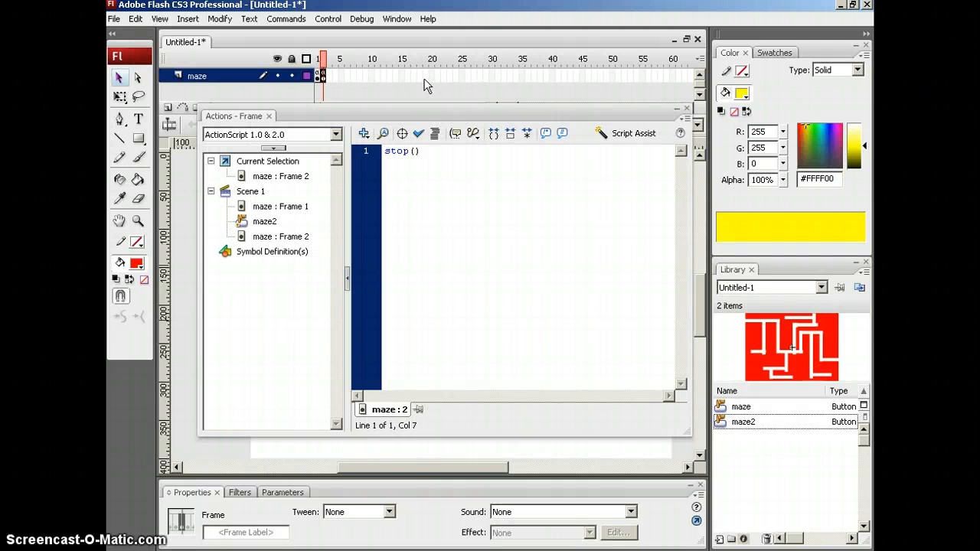
{"action": "type", "text": ";"}
{"action": "left_click", "coordinate": [687, 109]}
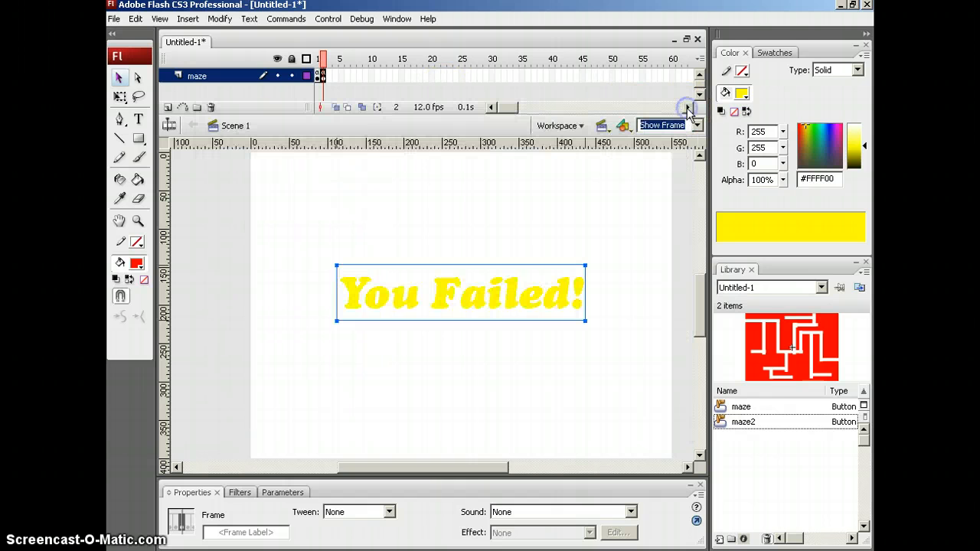
Step: Test the movie twice, checking the maze paths and the rollover onto the red walls, and close the preview each time
{"action": "key", "text": "ctrl+Return"}
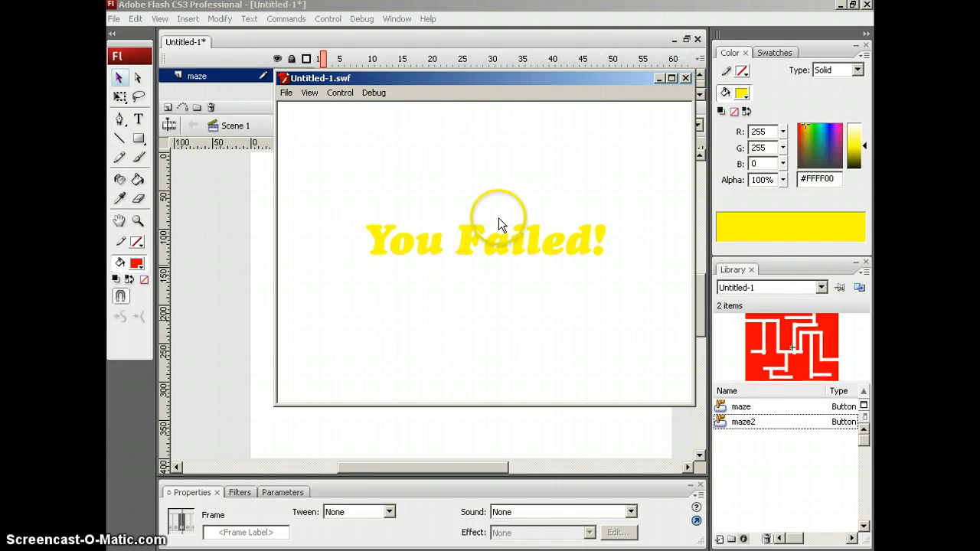
{"action": "left_click", "coordinate": [686, 79]}
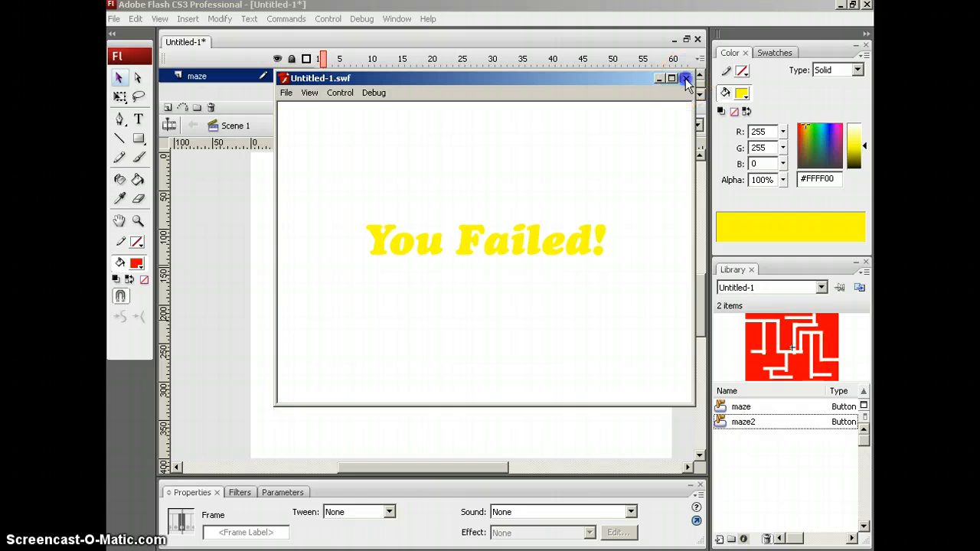
{"action": "key", "text": "ctrl+Return"}
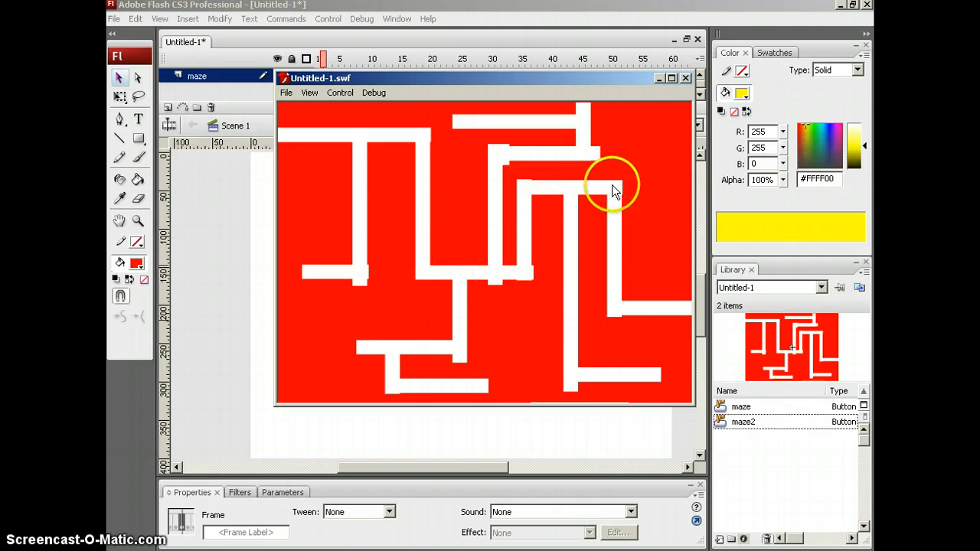
{"action": "left_click", "coordinate": [611, 223]}
{"action": "left_click", "coordinate": [616, 303]}
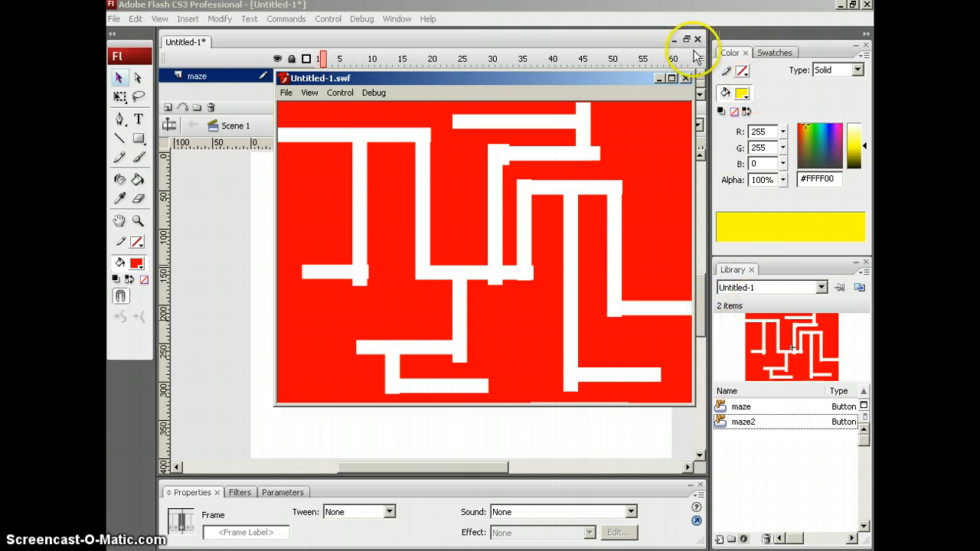
{"action": "mouse_move", "coordinate": [284, 127]}
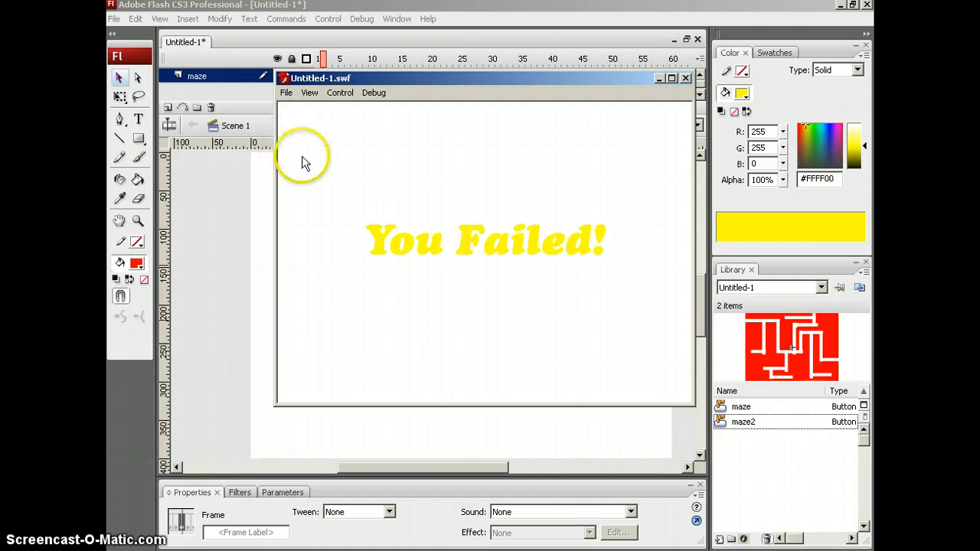
{"action": "left_click_drag", "start_coordinate": [336, 83], "coordinate": [464, 118]}
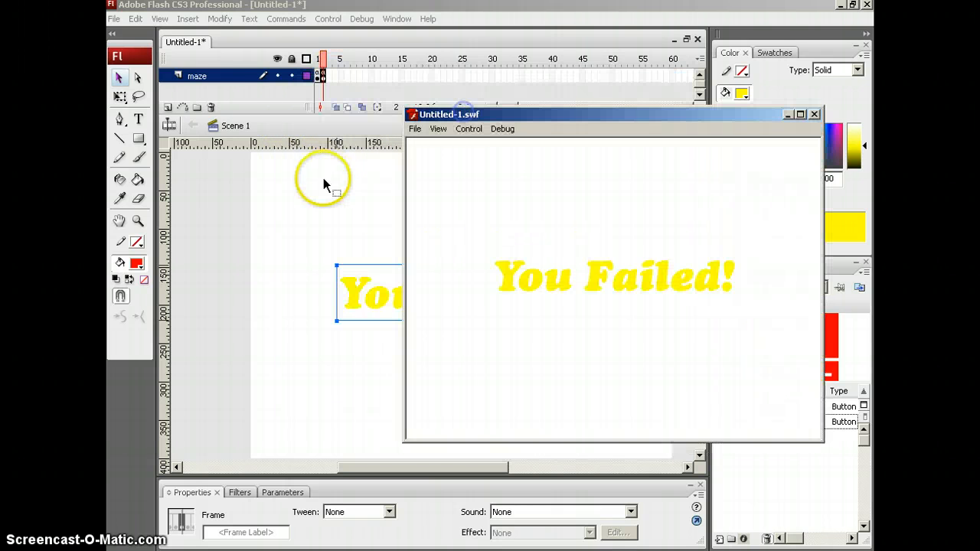
{"action": "left_click", "coordinate": [813, 115]}
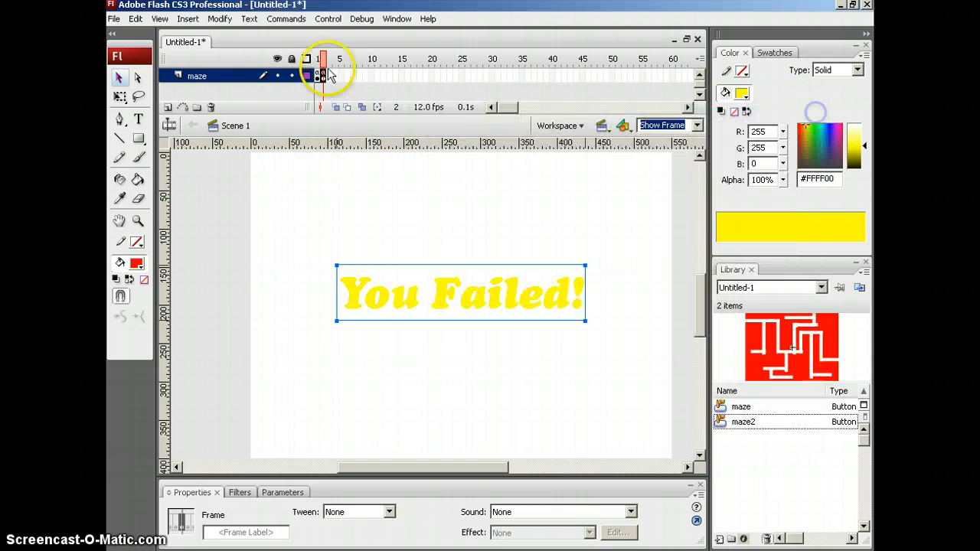
Step: Inside the maze2 button on frame 1, erase a wider starting area at the maze's upper-left entrance and return to Scene 1
{"action": "left_click", "coordinate": [324, 59]}
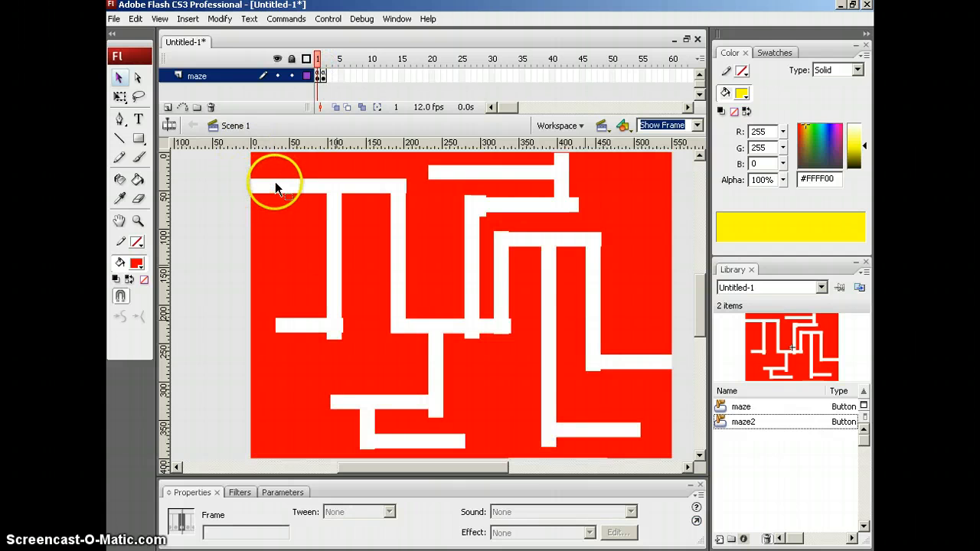
{"action": "left_click", "coordinate": [139, 202]}
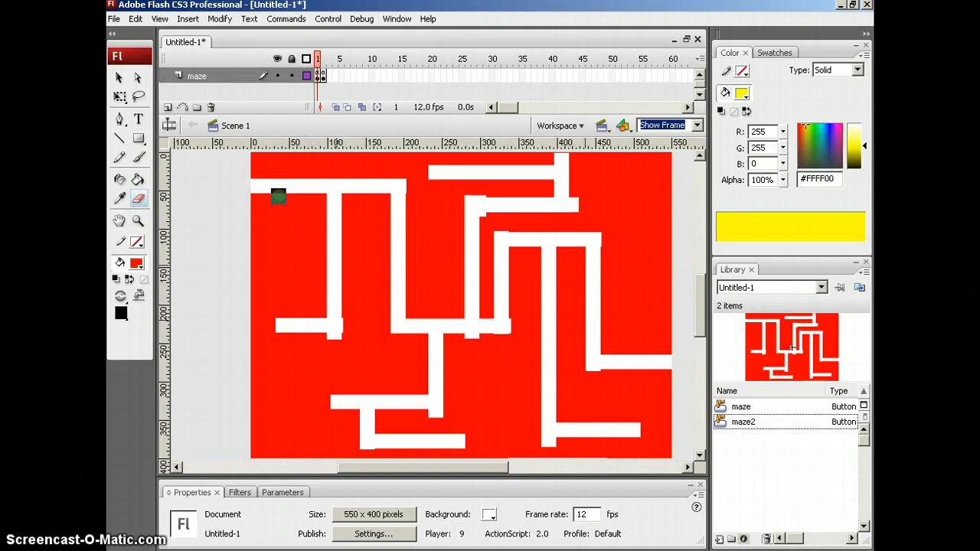
{"action": "mouse_move", "coordinate": [279, 196]}
{"action": "left_mouse_down"}
{"action": "mouse_move", "coordinate": [248, 196]}
{"action": "mouse_move", "coordinate": [292, 204]}
{"action": "left_mouse_up"}
{"action": "left_click", "coordinate": [118, 78]}
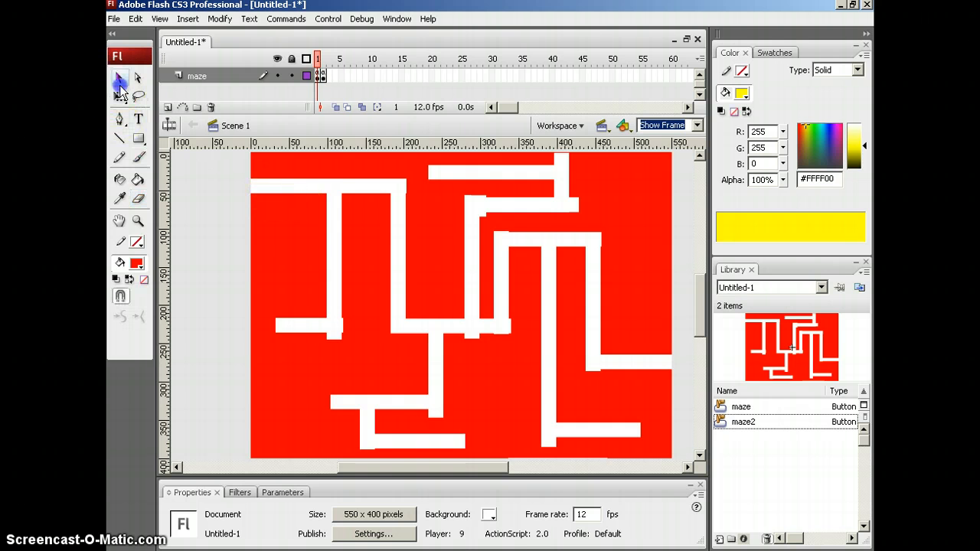
{"action": "left_click", "coordinate": [285, 224]}
{"action": "double_click", "coordinate": [285, 223]}
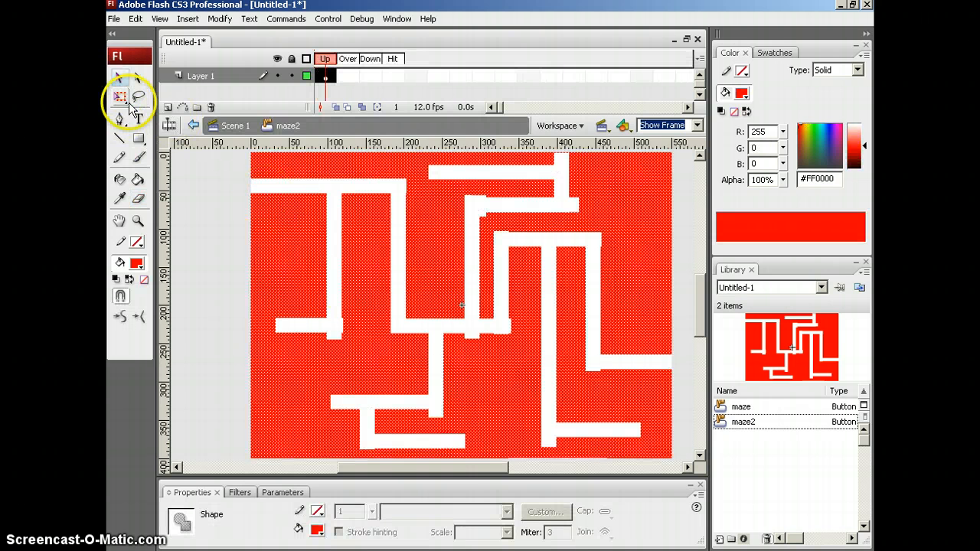
{"action": "left_click", "coordinate": [140, 198]}
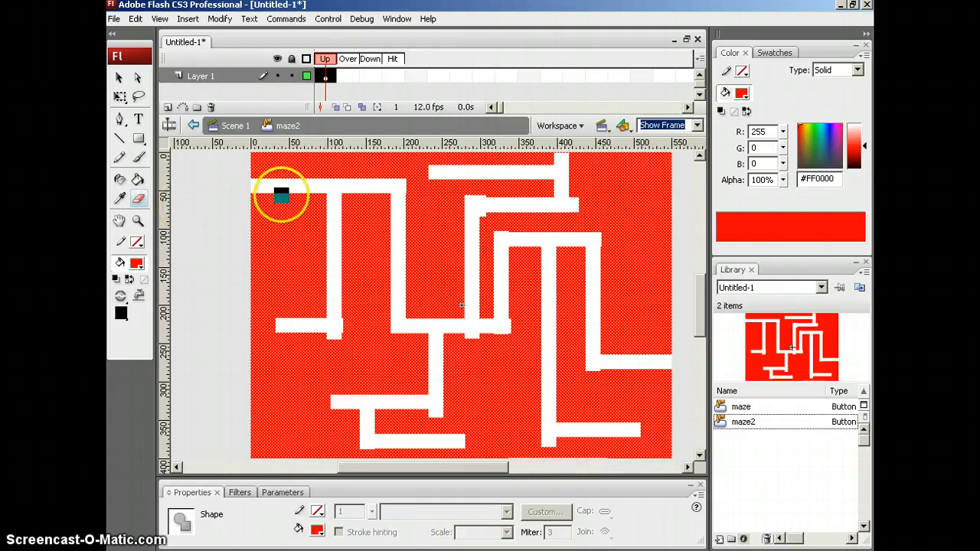
{"action": "left_click_drag", "start_coordinate": [280, 192], "coordinate": [284, 199]}
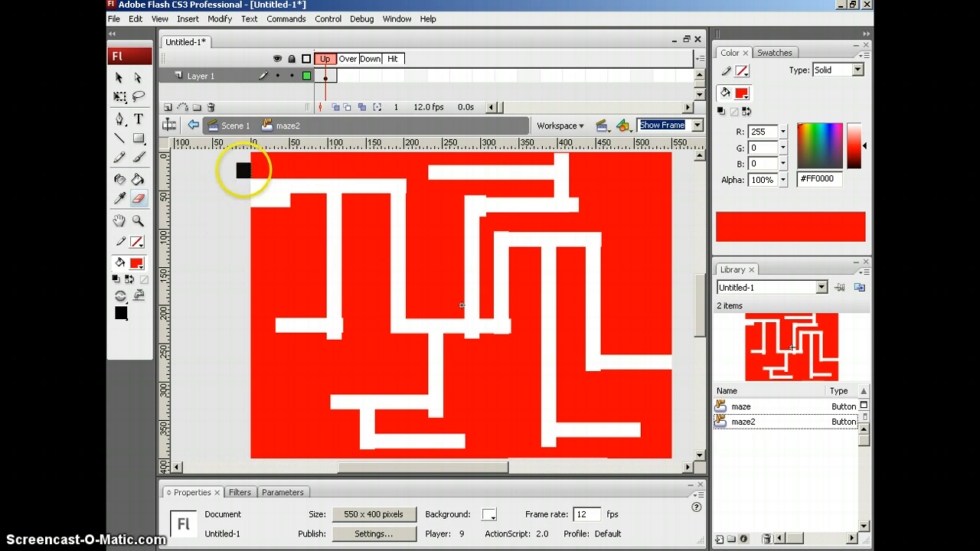
{"action": "left_click_drag", "start_coordinate": [282, 205], "coordinate": [219, 201]}
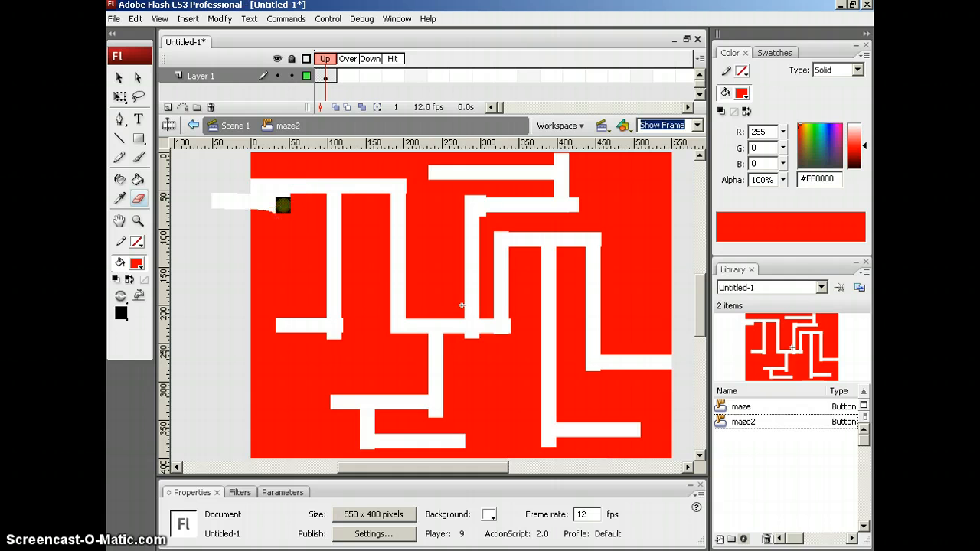
{"action": "mouse_move", "coordinate": [282, 205]}
{"action": "left_mouse_down"}
{"action": "mouse_move", "coordinate": [282, 167]}
{"action": "mouse_move", "coordinate": [281, 205]}
{"action": "mouse_move", "coordinate": [245, 204]}
{"action": "mouse_move", "coordinate": [276, 189]}
{"action": "left_mouse_up"}
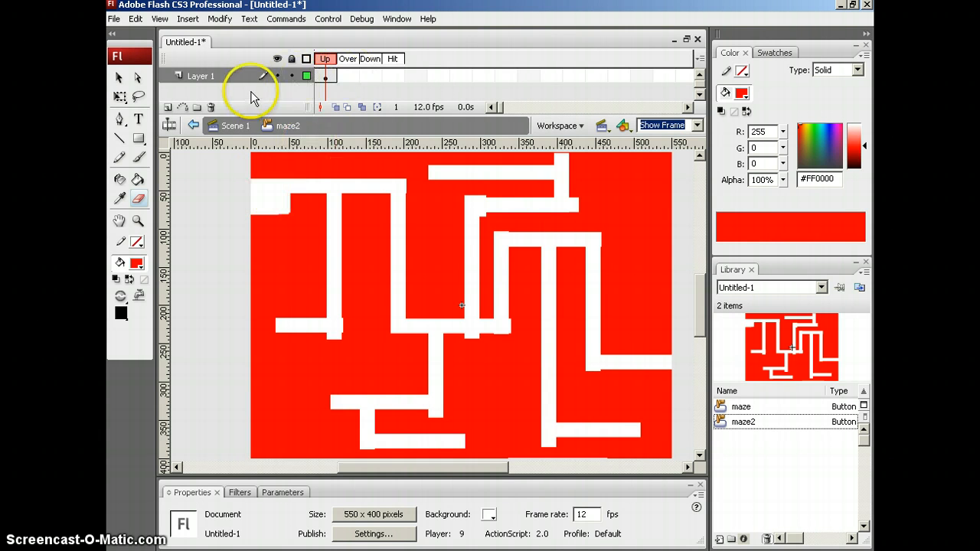
{"action": "left_click", "coordinate": [229, 126]}
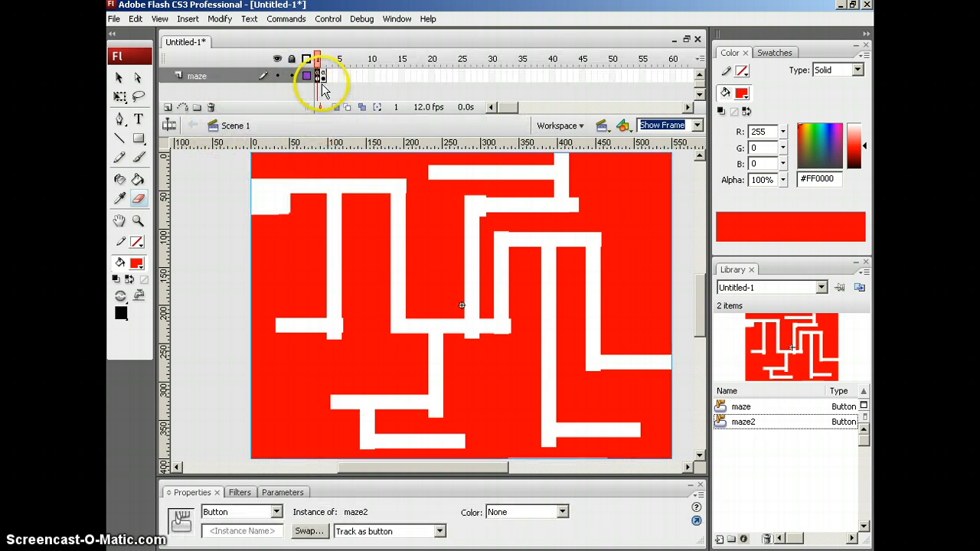
Step: Compare frames 1 and 2, and place a horizontal guide at about 55 px through the maze's starting area on frame 1
{"action": "left_click", "coordinate": [323, 76]}
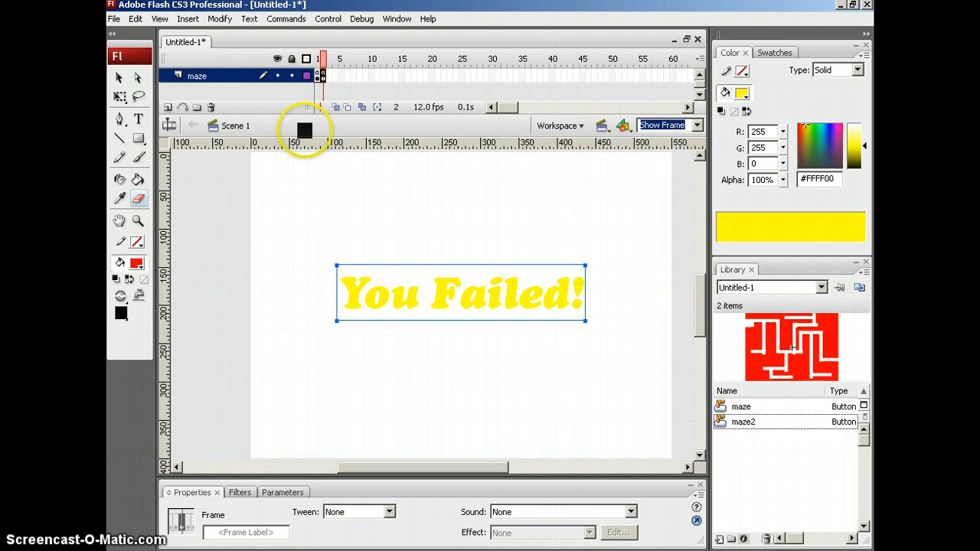
{"action": "left_click", "coordinate": [319, 76]}
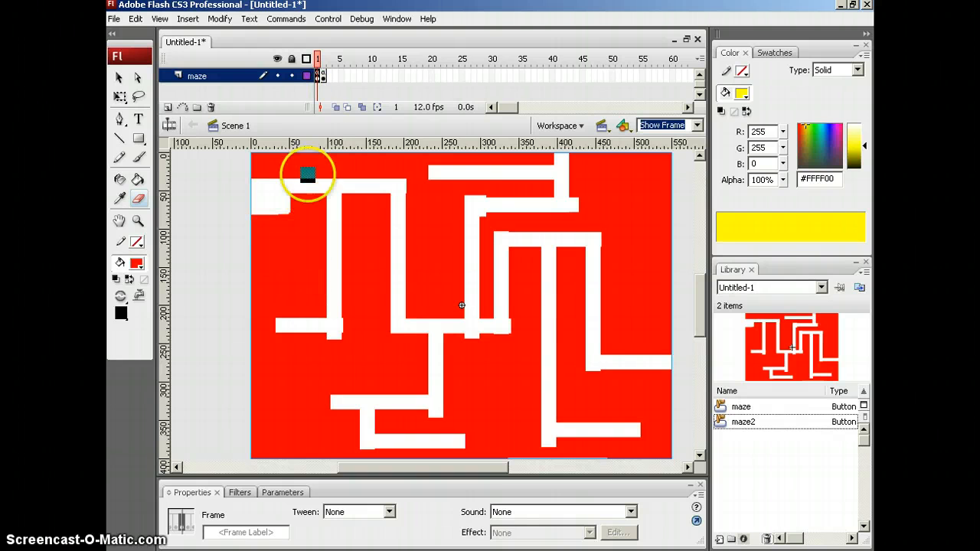
{"action": "left_click", "coordinate": [322, 76]}
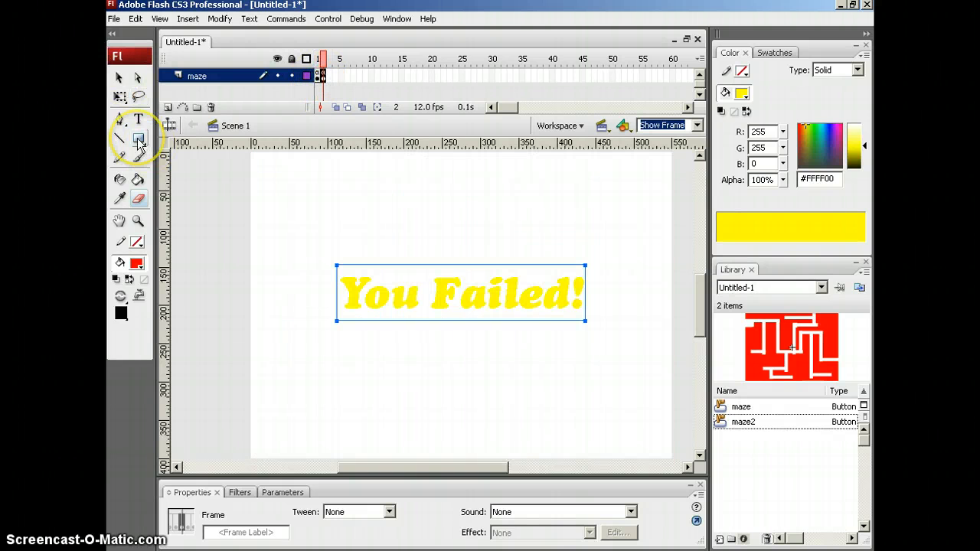
{"action": "left_click", "coordinate": [318, 76]}
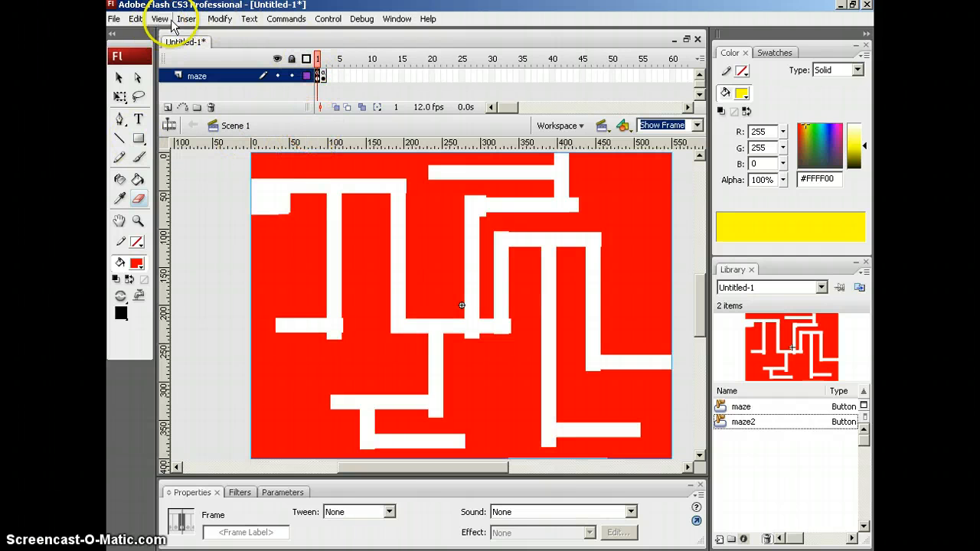
{"action": "left_click_drag", "start_coordinate": [345, 144], "coordinate": [346, 196]}
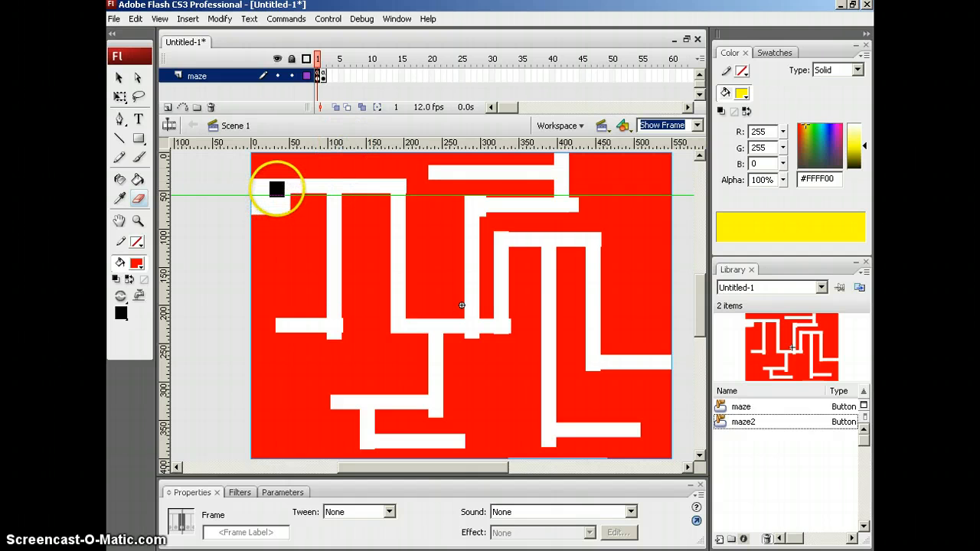
Step: On frame 2, draw a green (#00FF00) square about 40 px wide on the guide, where the maze's starting area lies
{"action": "left_click", "coordinate": [322, 61]}
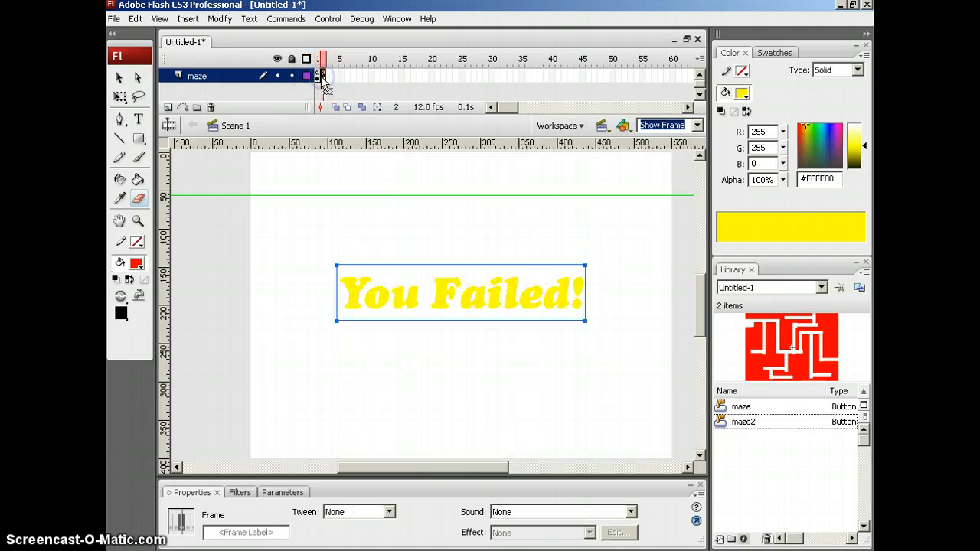
{"action": "left_click", "coordinate": [138, 138]}
{"action": "left_click", "coordinate": [137, 263]}
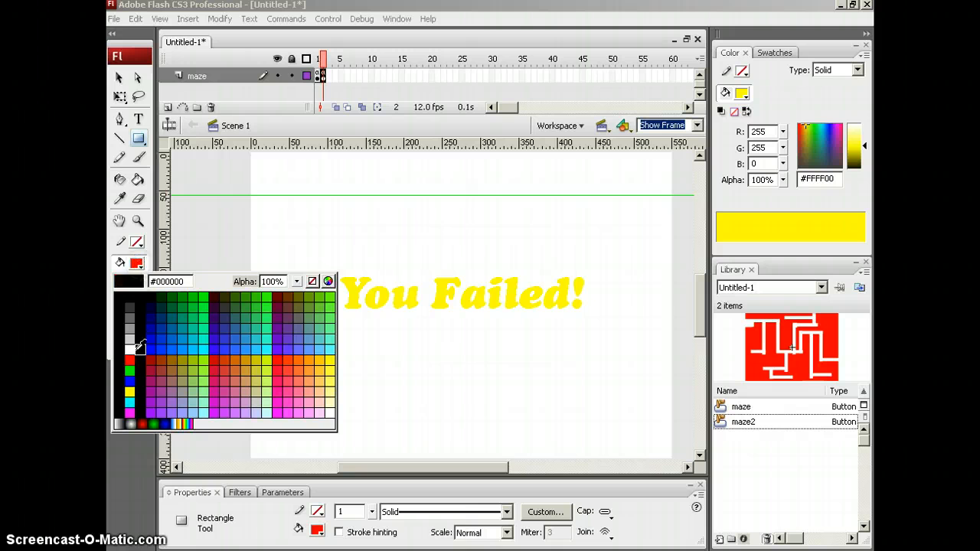
{"action": "left_click", "coordinate": [129, 370]}
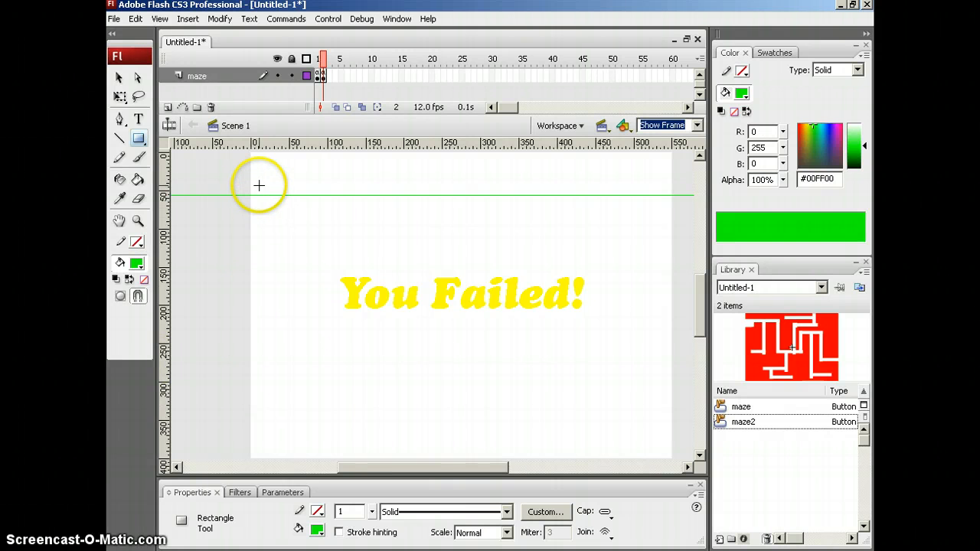
{"action": "left_click_drag", "start_coordinate": [258, 182], "coordinate": [285, 207]}
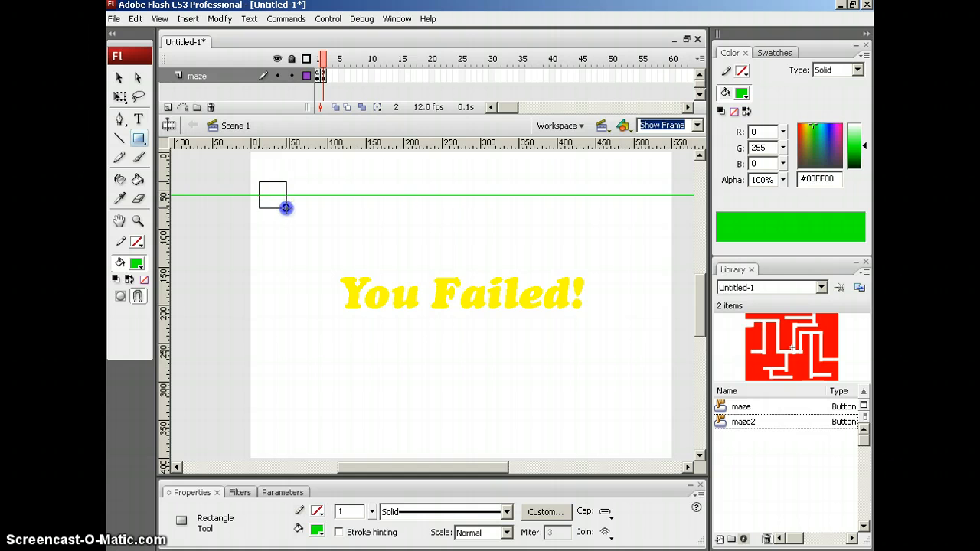
{"action": "left_click_drag", "start_coordinate": [286, 207], "coordinate": [290, 208]}
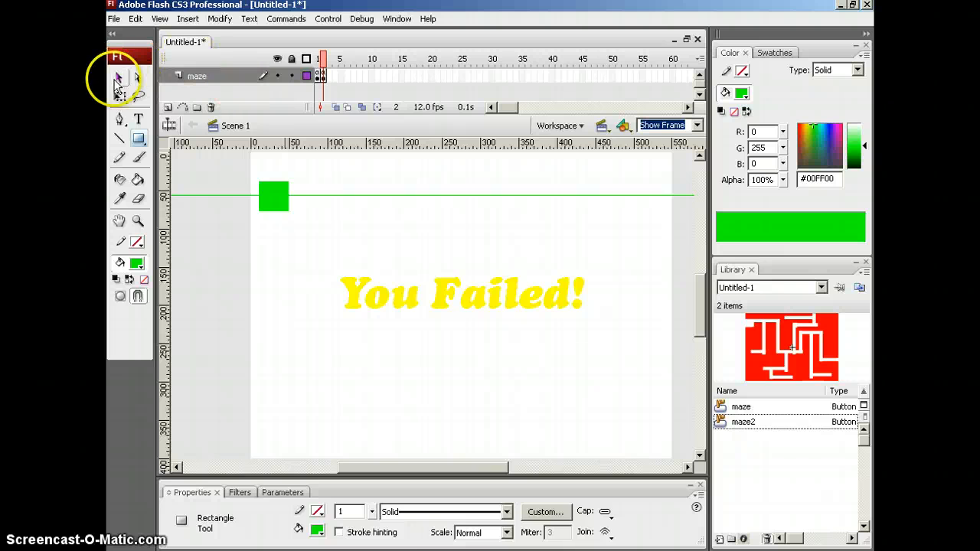
Step: Convert the green square to a button symbol named "try again" and select it on the stage
{"action": "left_click", "coordinate": [119, 81]}
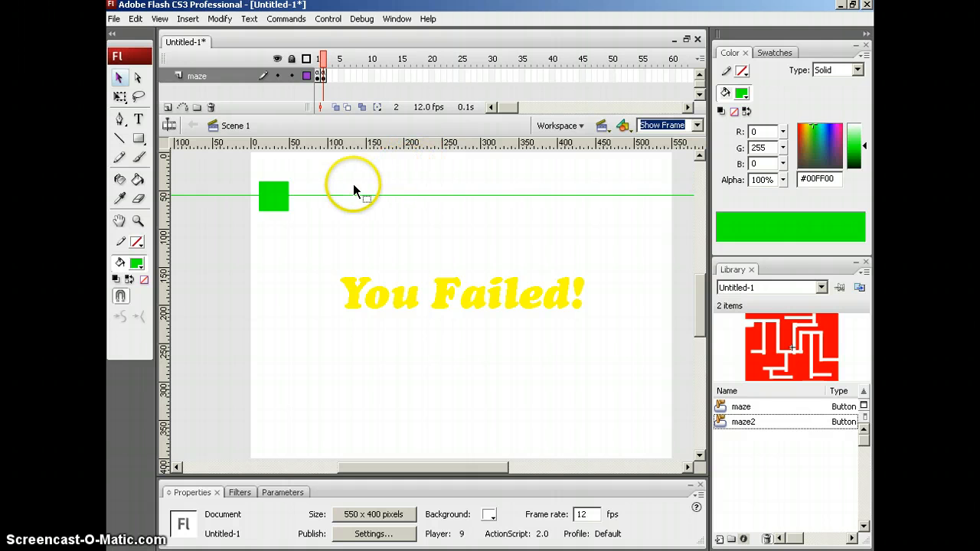
{"action": "left_click", "coordinate": [272, 199]}
{"action": "key", "text": "F8"}
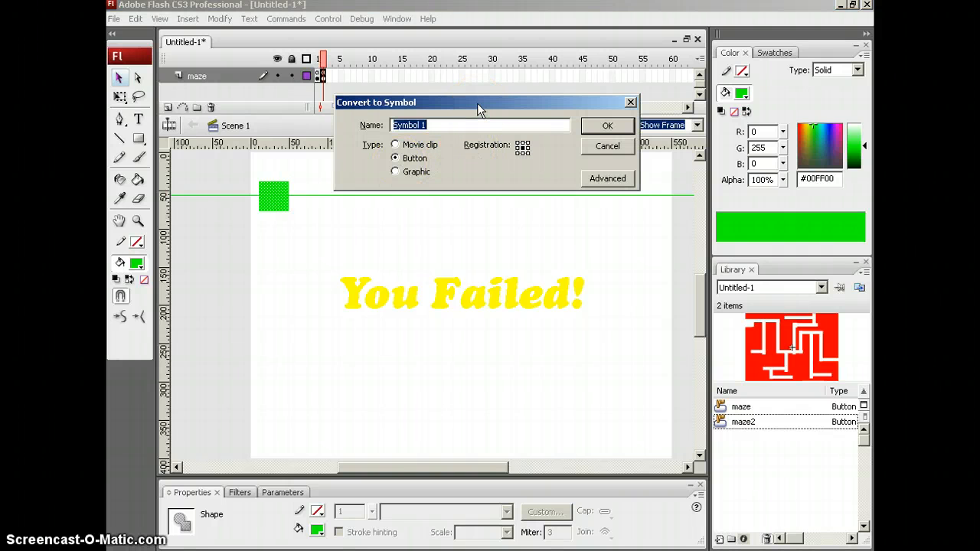
{"action": "type", "text": "try again"}
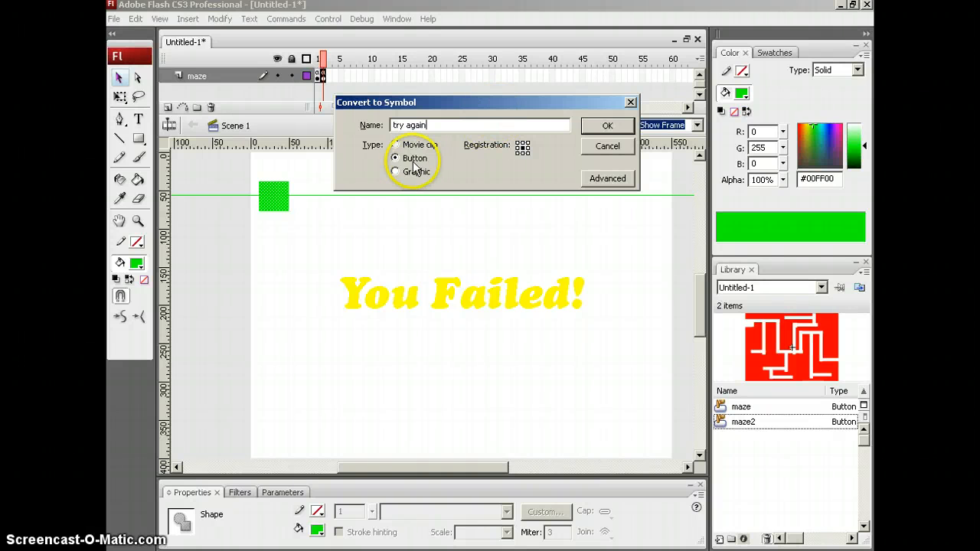
{"action": "left_click", "coordinate": [604, 126]}
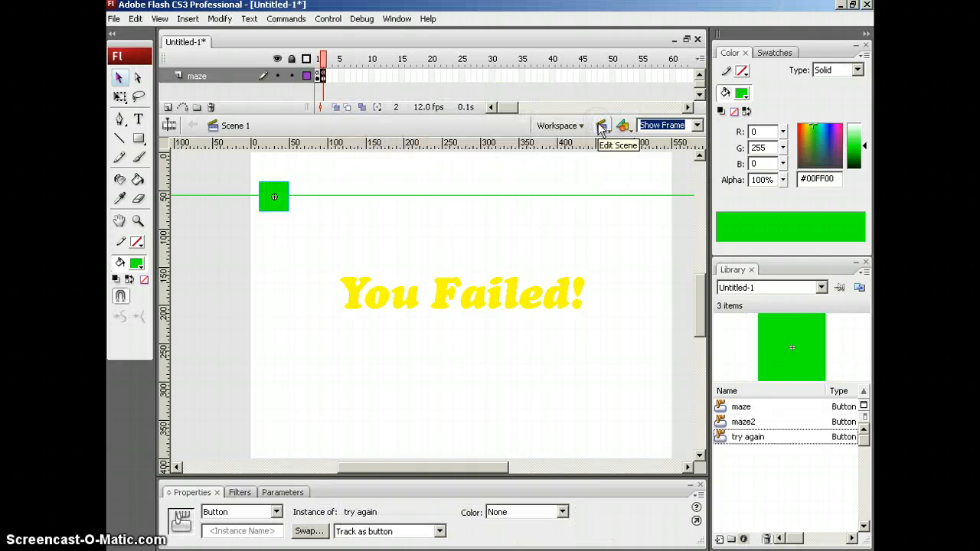
{"action": "left_click", "coordinate": [359, 227]}
{"action": "left_click", "coordinate": [276, 200]}
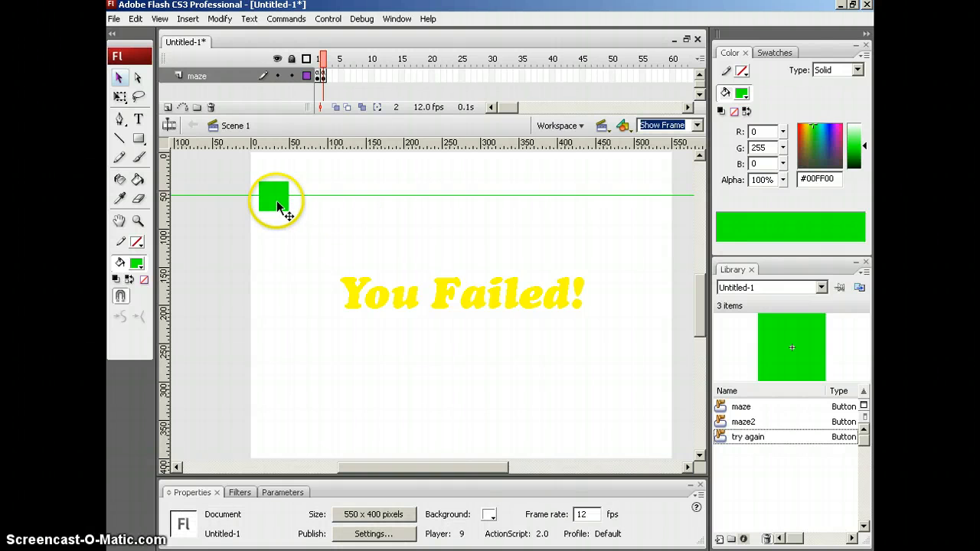
Step: Inside the try again button, add a keyframe for the Over state and fill its square with red (#FF0000)
{"action": "double_click", "coordinate": [276, 200]}
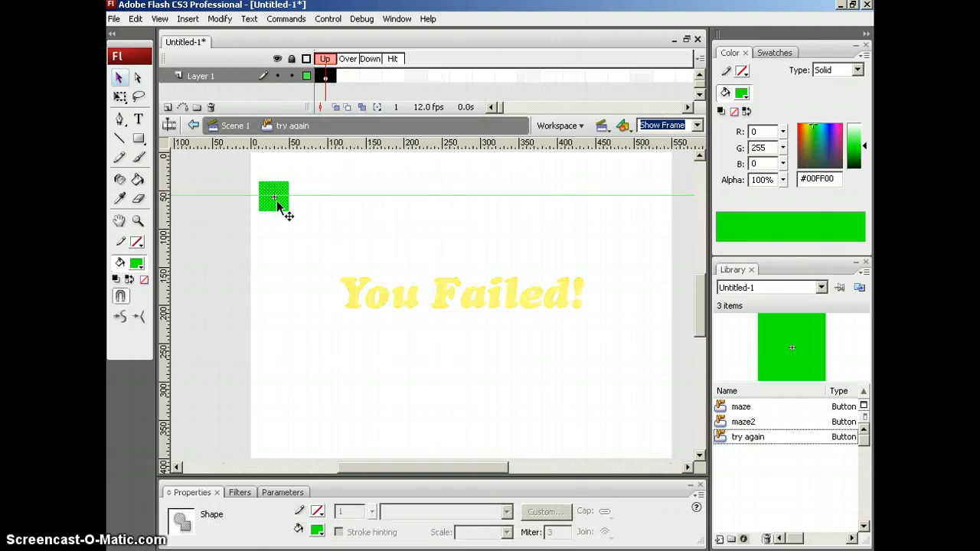
{"action": "key", "text": "F6"}
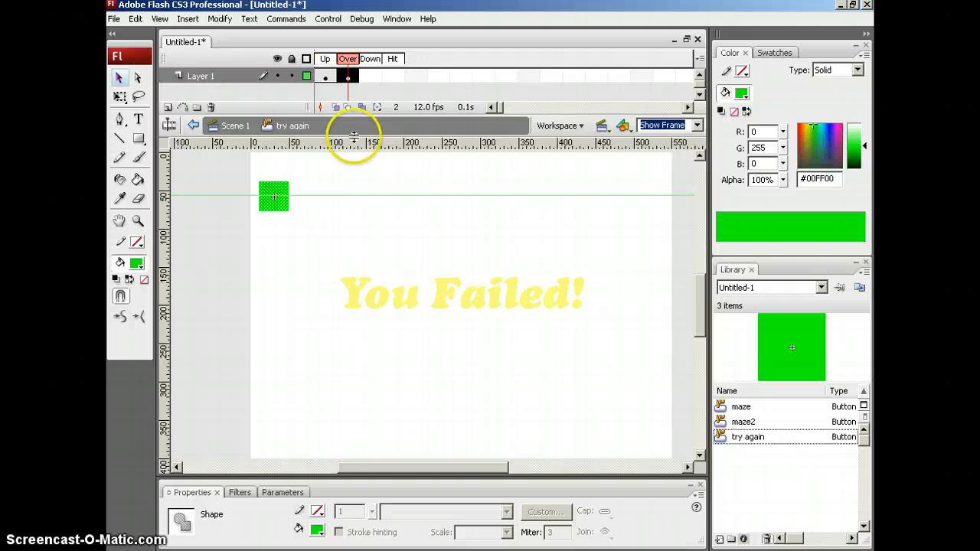
{"action": "left_click", "coordinate": [137, 265]}
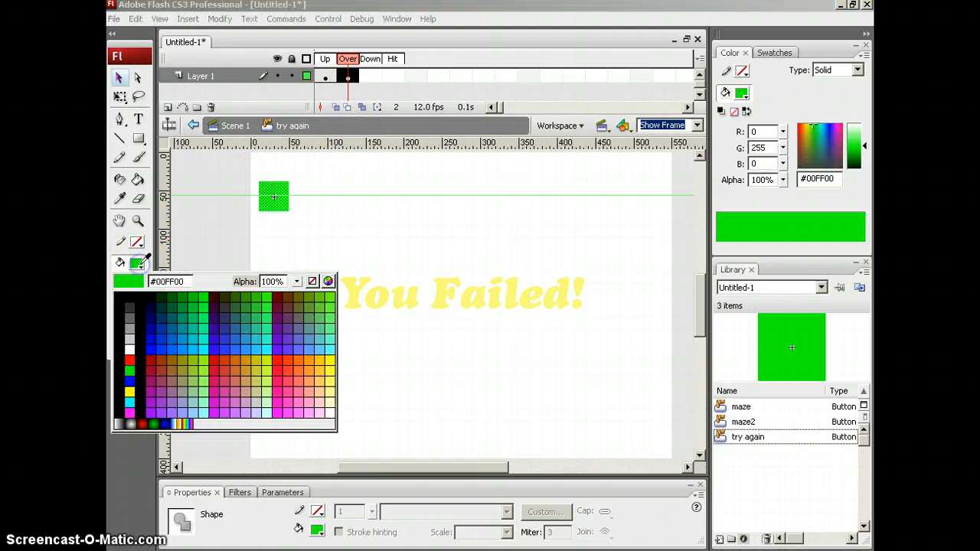
{"action": "left_click", "coordinate": [129, 360]}
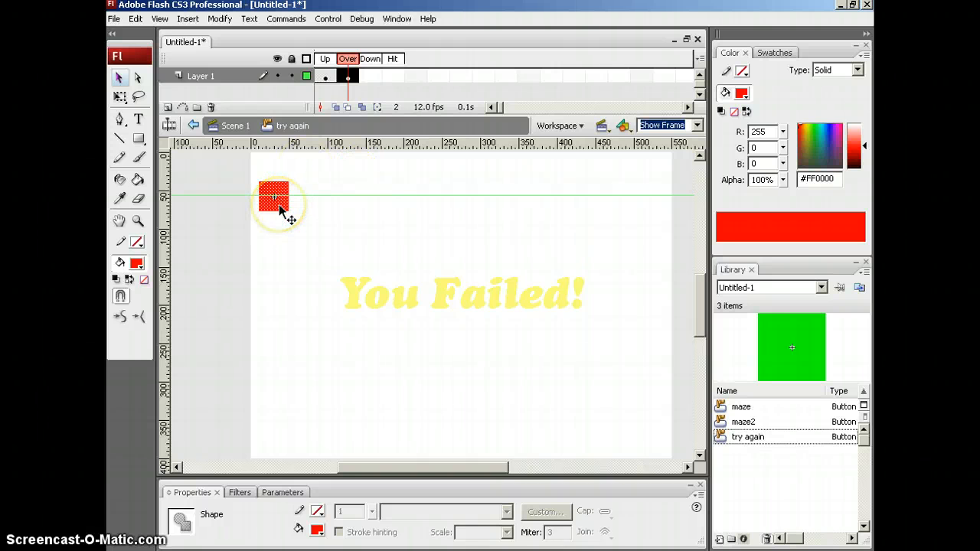
{"action": "left_click", "coordinate": [136, 264]}
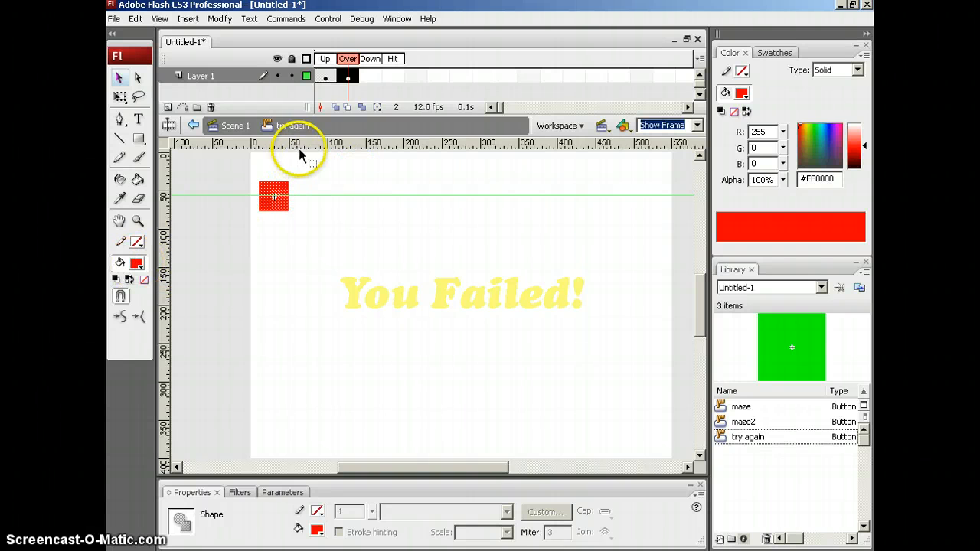
Step: Add keyframes for the try again button's Down and Hit states, and return to Scene 1
{"action": "key", "text": "F6"}
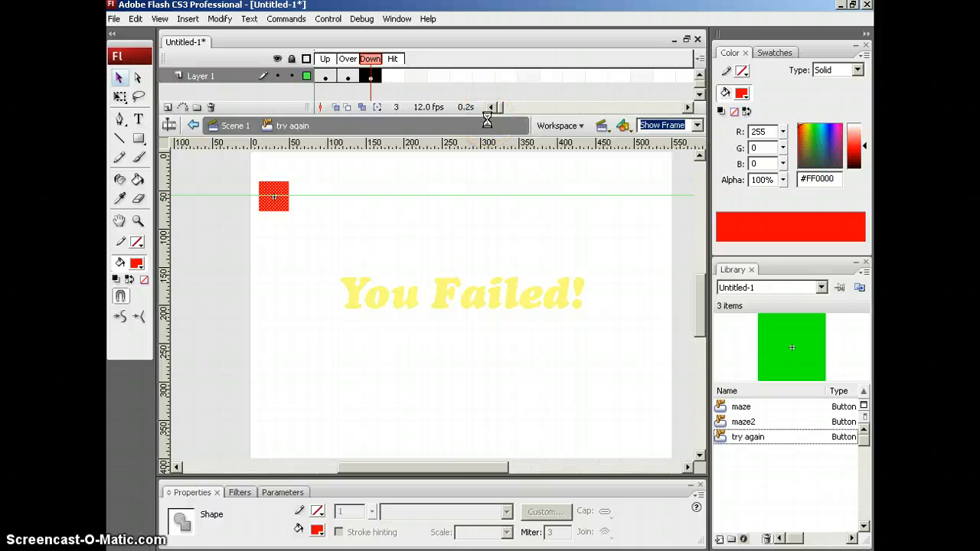
{"action": "left_click", "coordinate": [393, 76]}
{"action": "key", "text": "F6"}
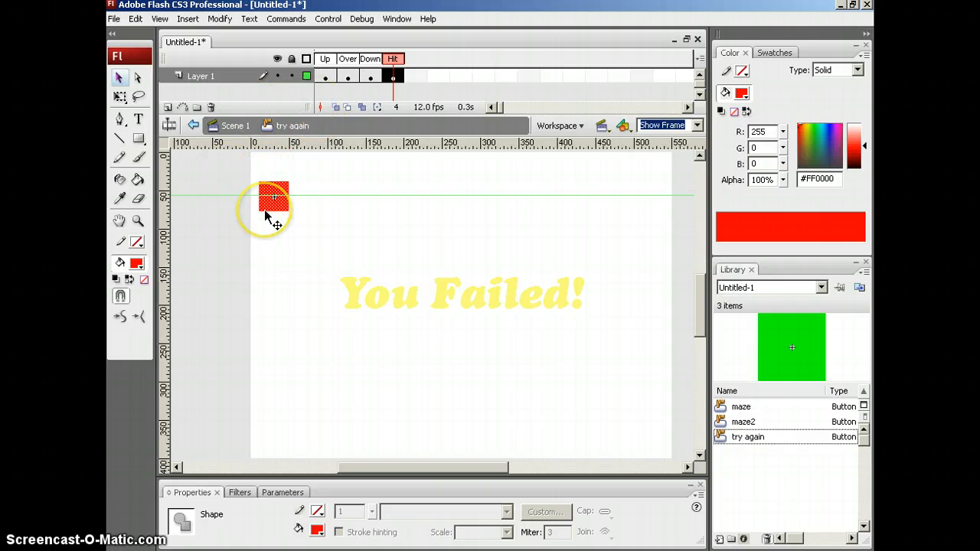
{"action": "left_click", "coordinate": [325, 81]}
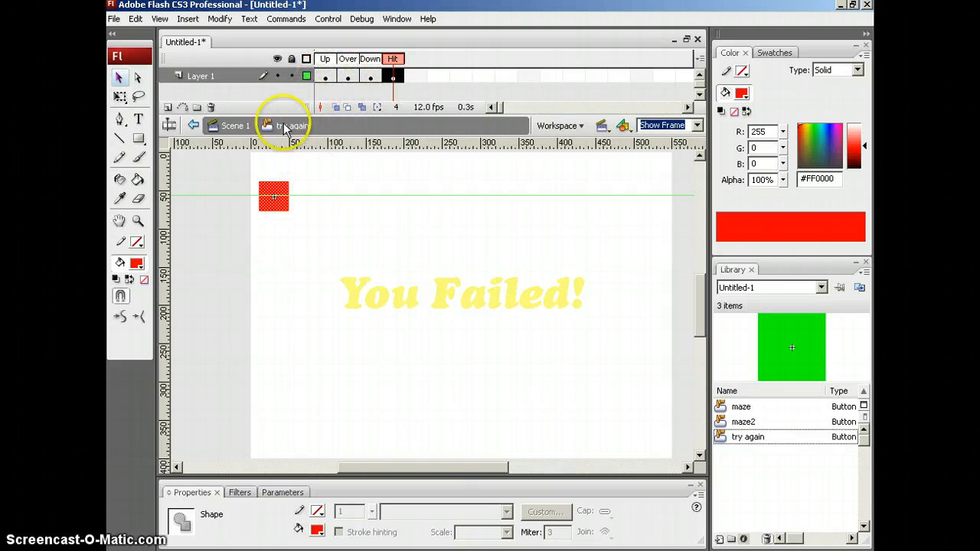
{"action": "left_click", "coordinate": [231, 128]}
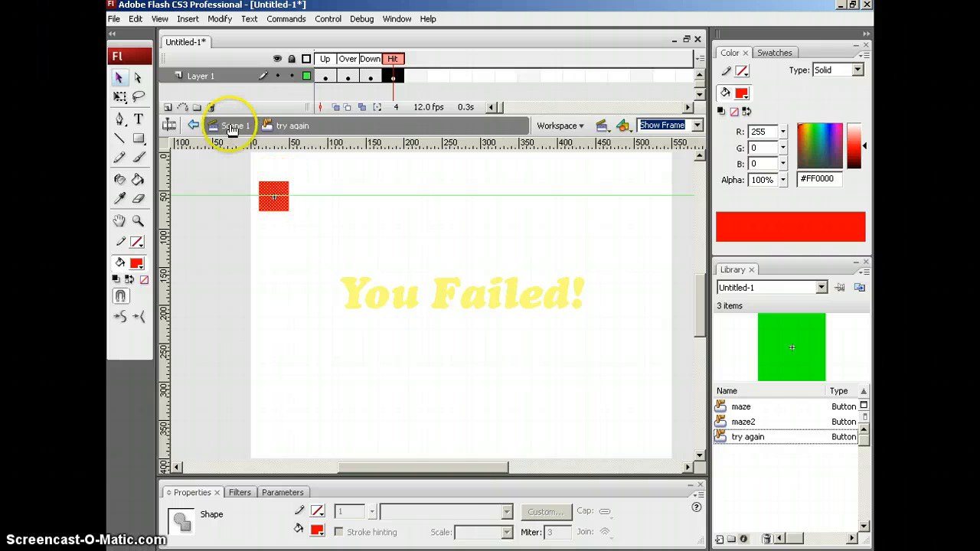
{"action": "left_click", "coordinate": [232, 125]}
Step: Check the position of frame 2's green button against the maze's starting area on frame 1
{"action": "left_click_drag", "start_coordinate": [323, 60], "coordinate": [318, 59]}
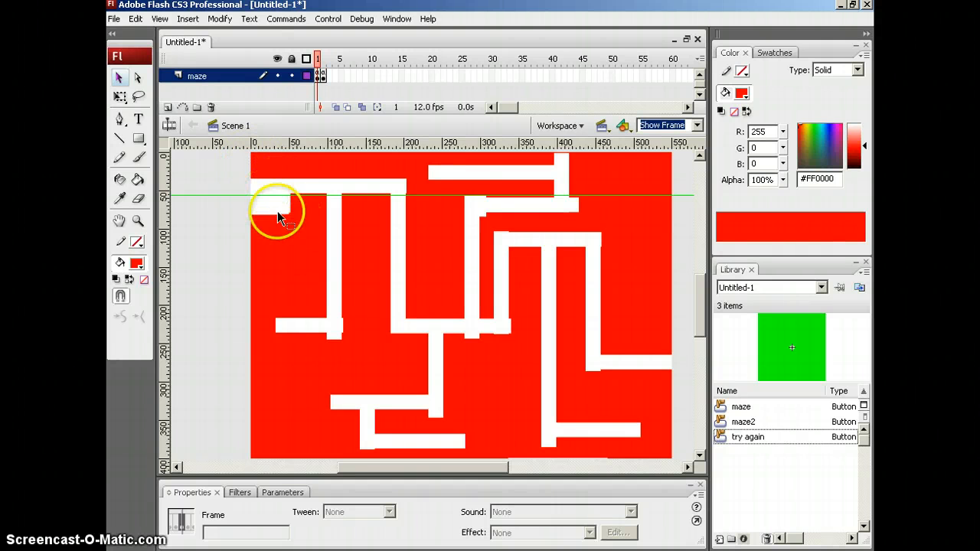
{"action": "left_click", "coordinate": [323, 75]}
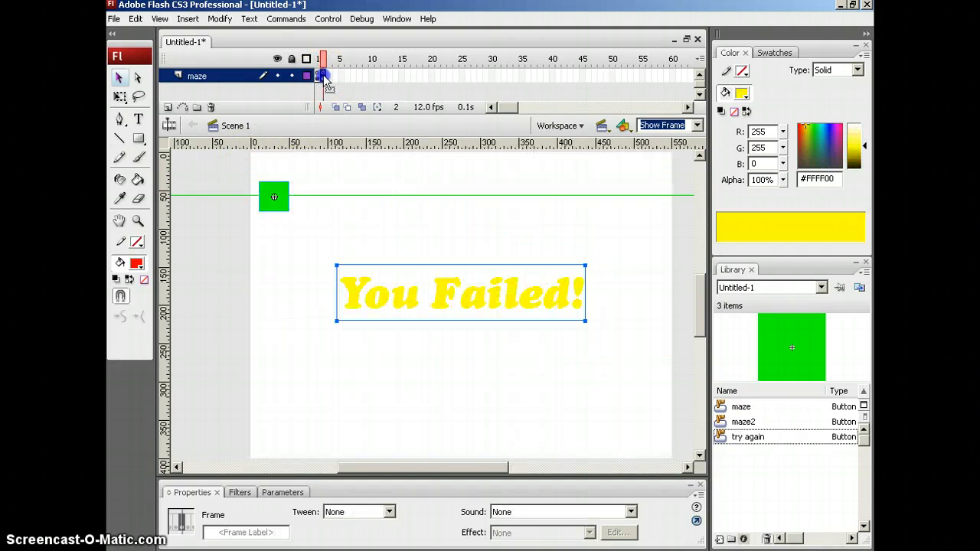
{"action": "left_click", "coordinate": [297, 184]}
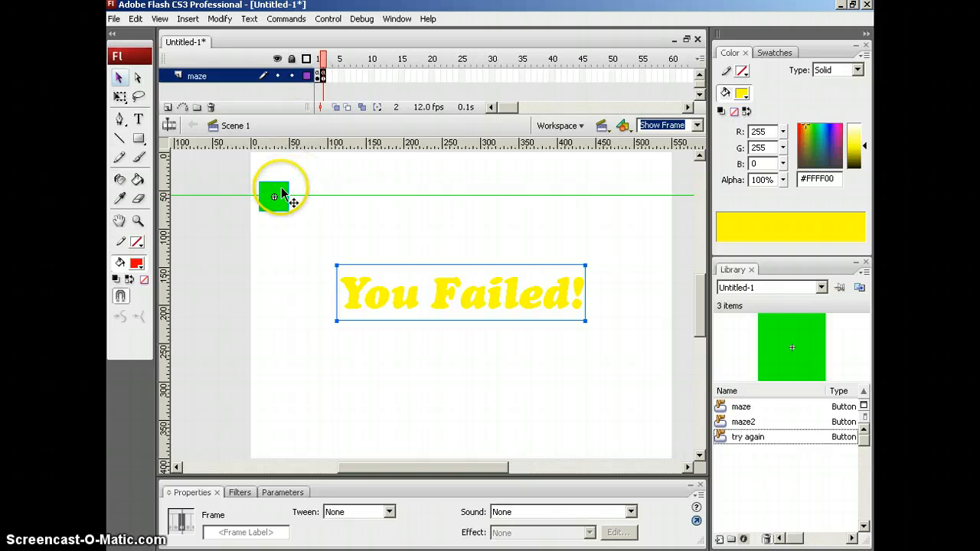
{"action": "left_click", "coordinate": [324, 176]}
Step: Give the try again button an on(press) script that runs gotoAndStop(1);, check its syntax and close the script editor
{"action": "left_click", "coordinate": [284, 185]}
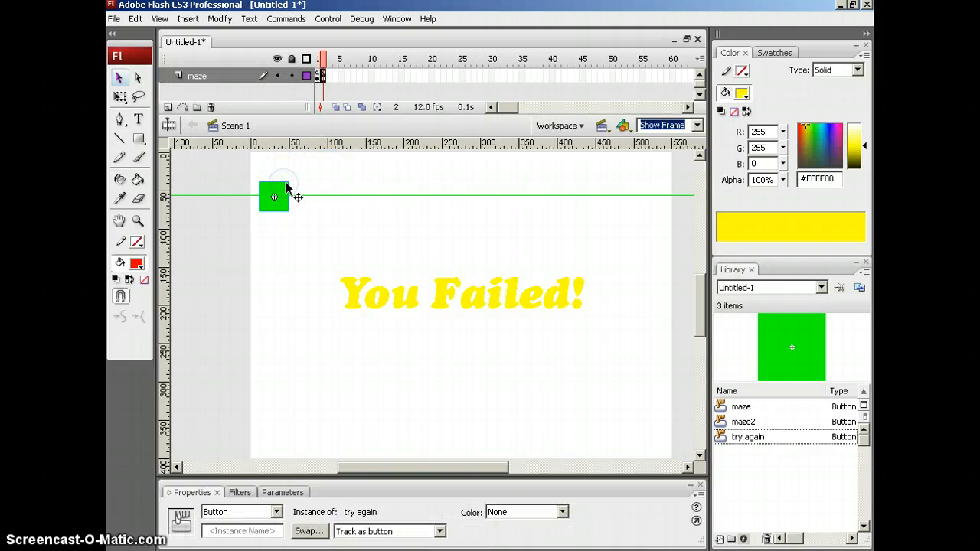
{"action": "key", "text": "F9"}
{"action": "left_click", "coordinate": [453, 153]}
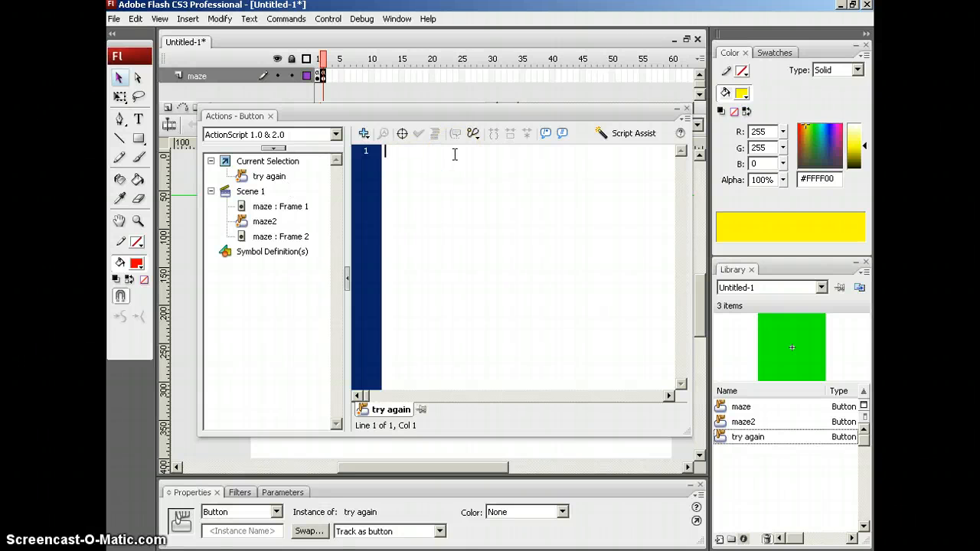
{"action": "type", "text": "on(pr"}
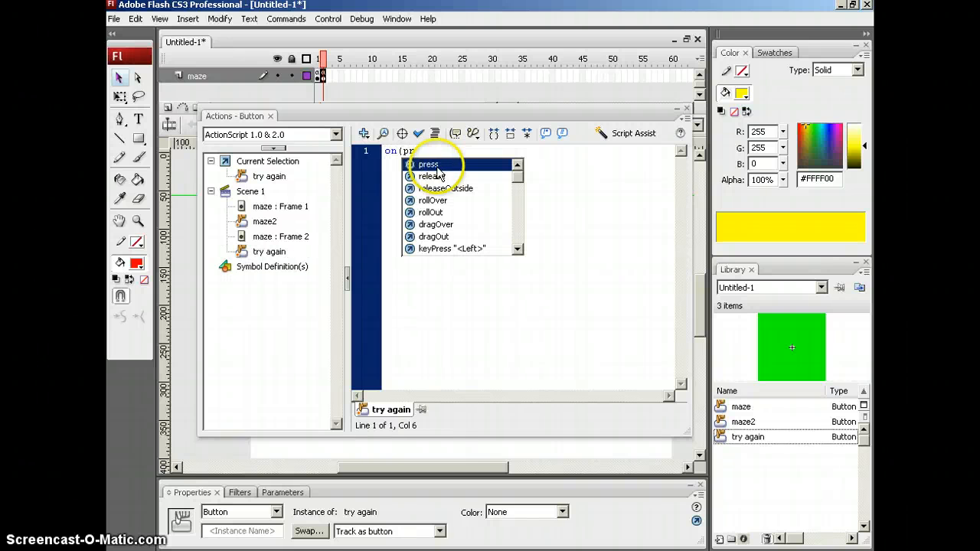
{"action": "double_click", "coordinate": [434, 165]}
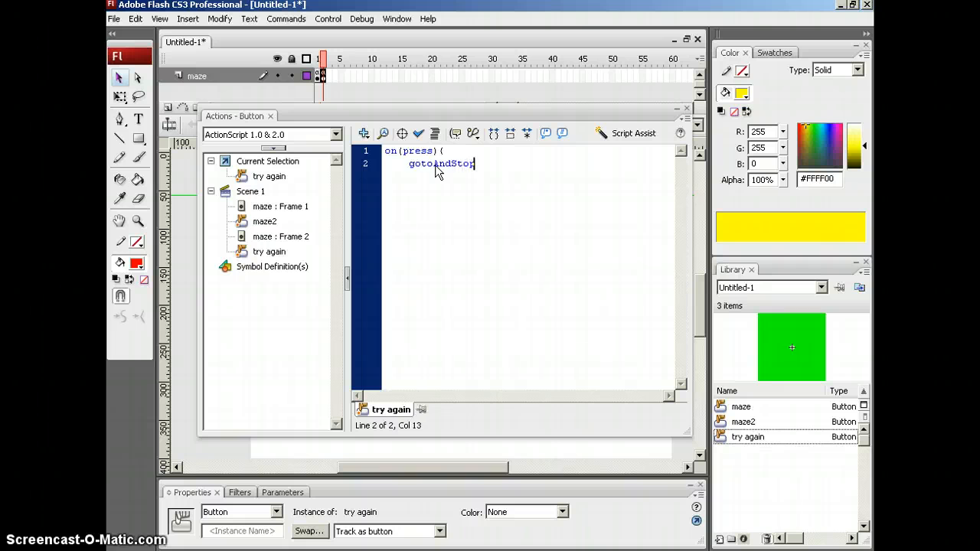
{"action": "type", "text": "("}
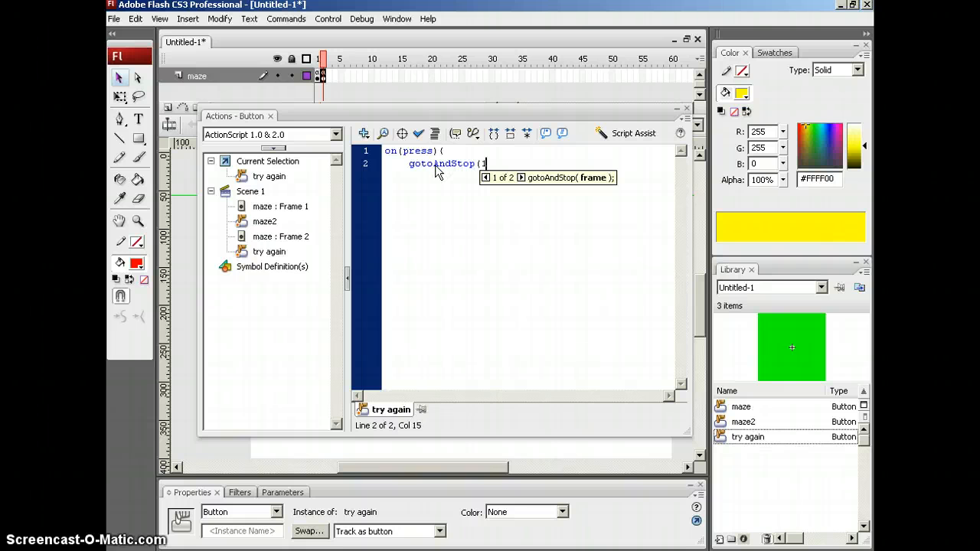
{"action": "type", "text": "1);"}
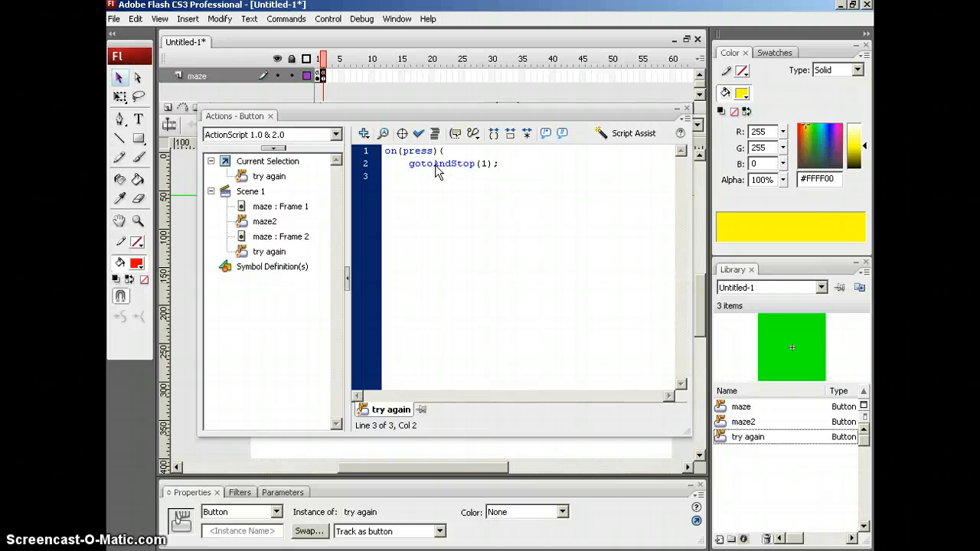
{"action": "left_click", "coordinate": [419, 134]}
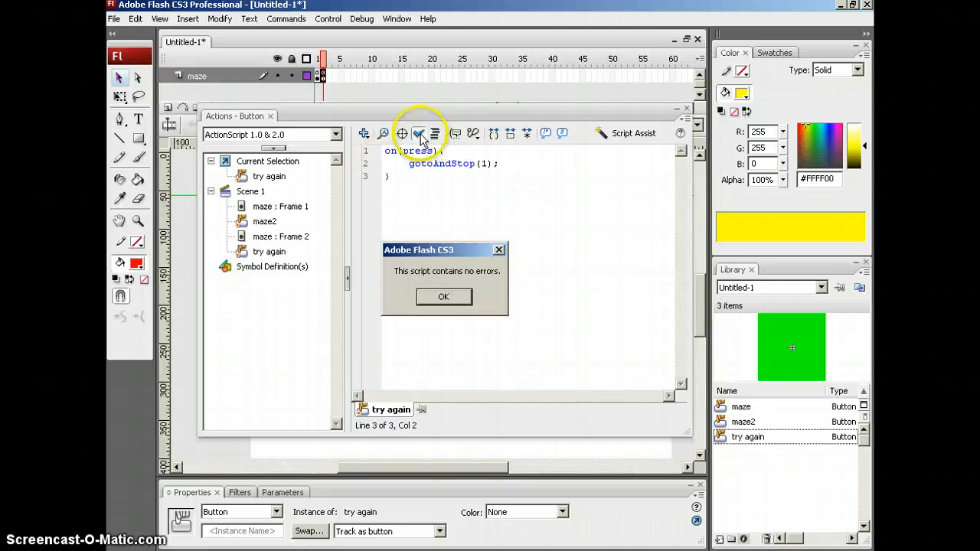
{"action": "left_click", "coordinate": [443, 302]}
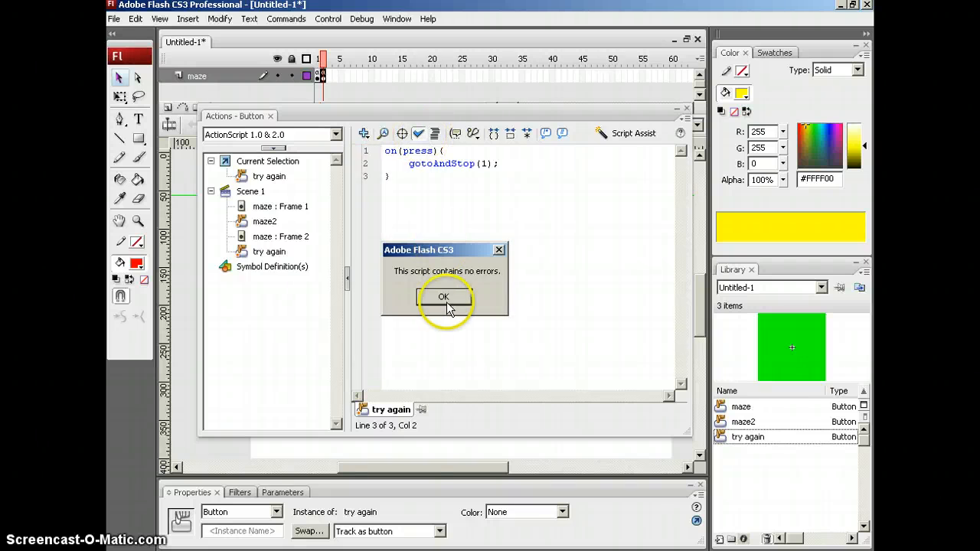
{"action": "left_click", "coordinate": [686, 109]}
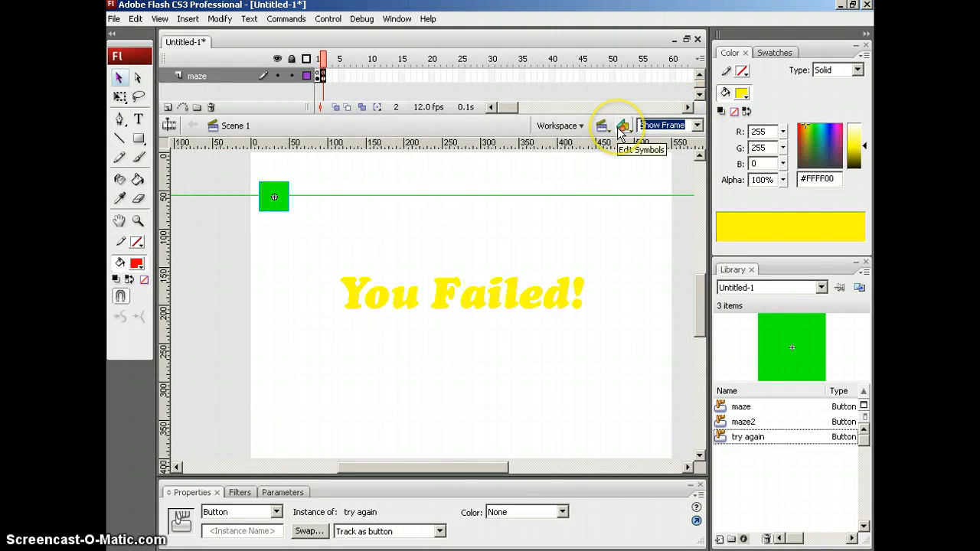
Step: Test the movie by repeatedly touching the red maze wall and restarting with the try again button, and close the preview
{"action": "key", "text": "ctrl+Return"}
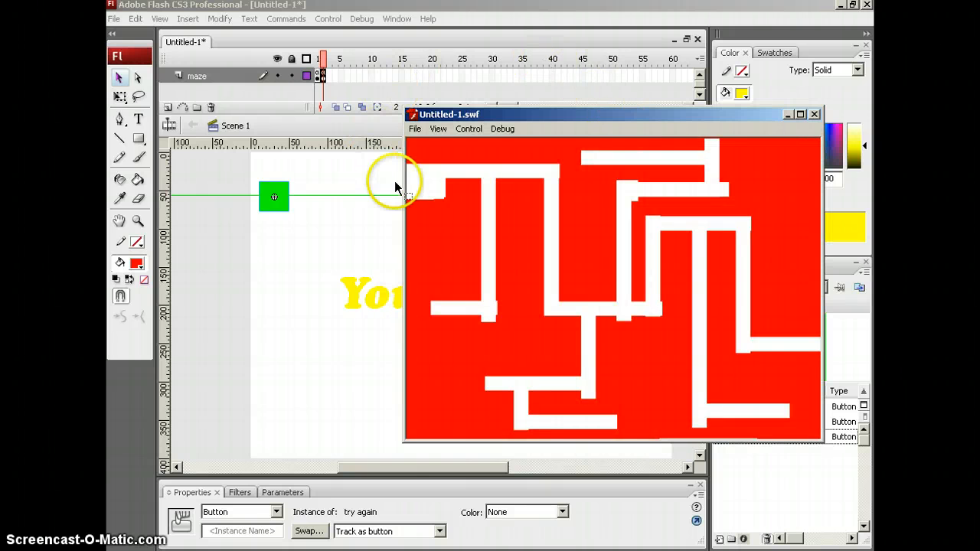
{"action": "mouse_move", "coordinate": [426, 214]}
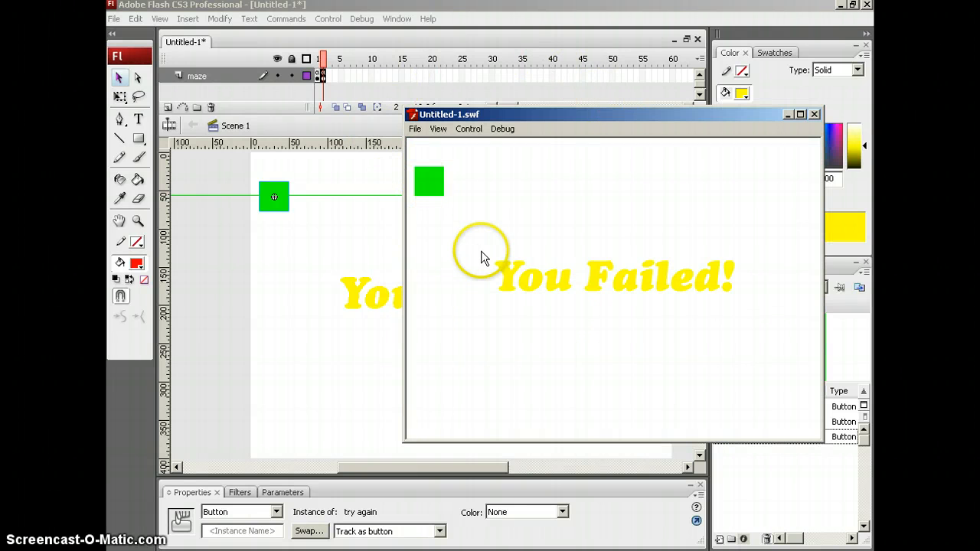
{"action": "left_click", "coordinate": [433, 188]}
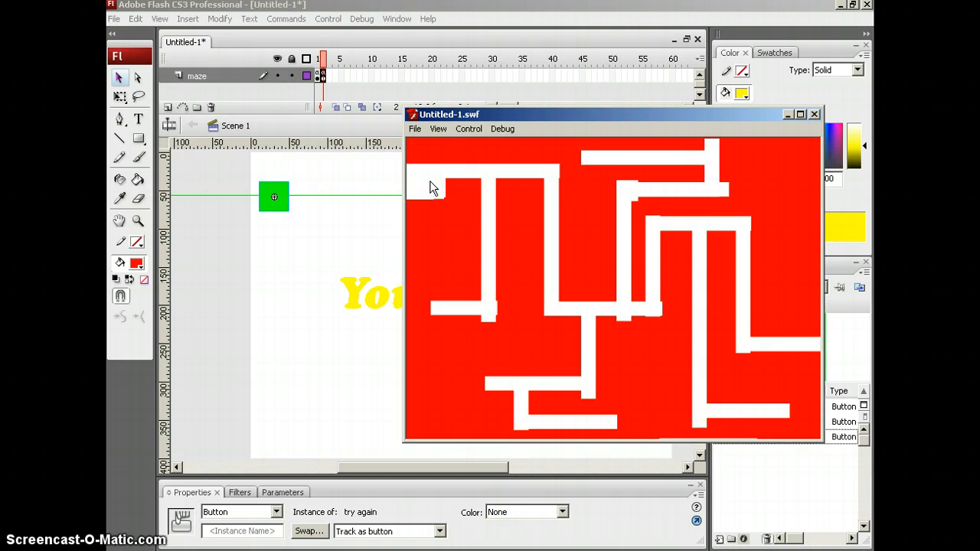
{"action": "mouse_move", "coordinate": [429, 208]}
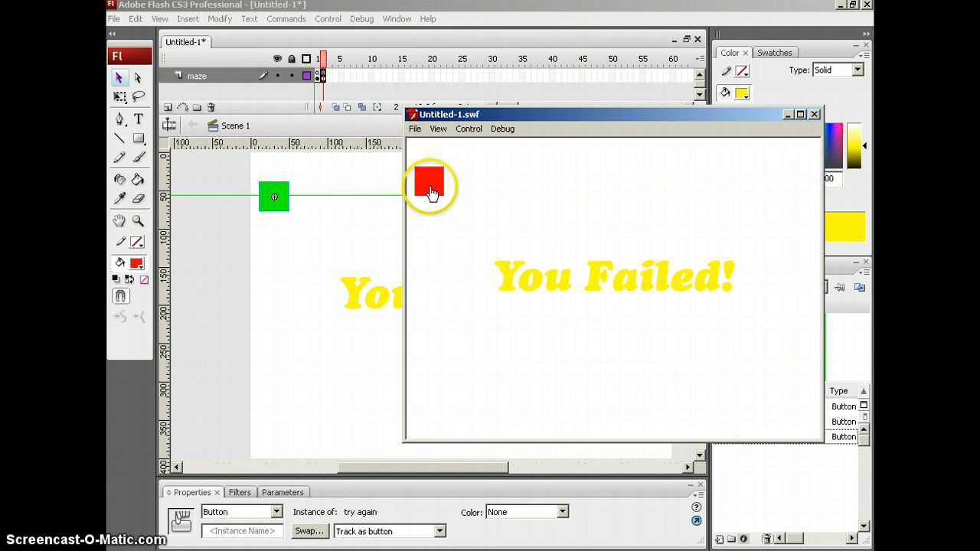
{"action": "left_click", "coordinate": [430, 190]}
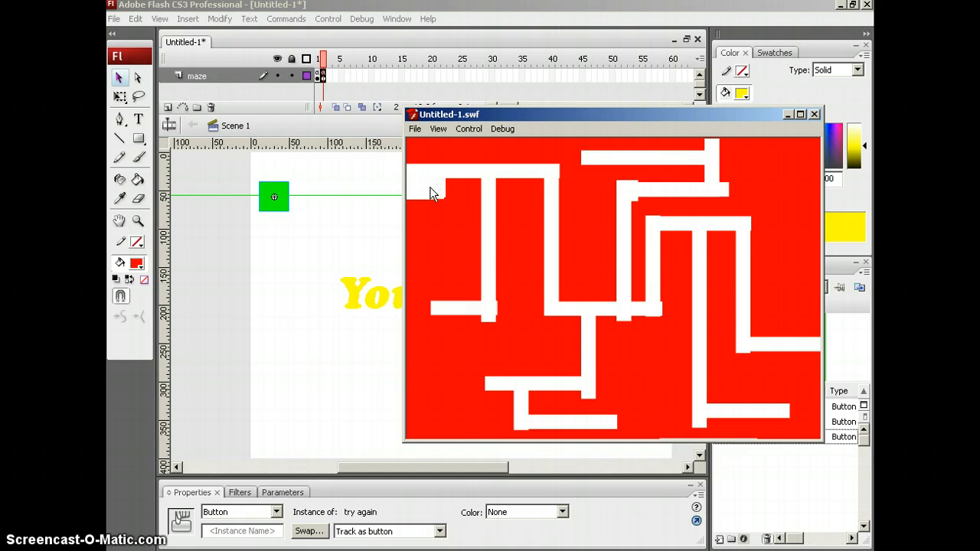
{"action": "left_click", "coordinate": [429, 204]}
{"action": "left_click", "coordinate": [430, 193]}
{"action": "left_click", "coordinate": [429, 202]}
{"action": "left_click", "coordinate": [429, 191]}
{"action": "left_click", "coordinate": [429, 193]}
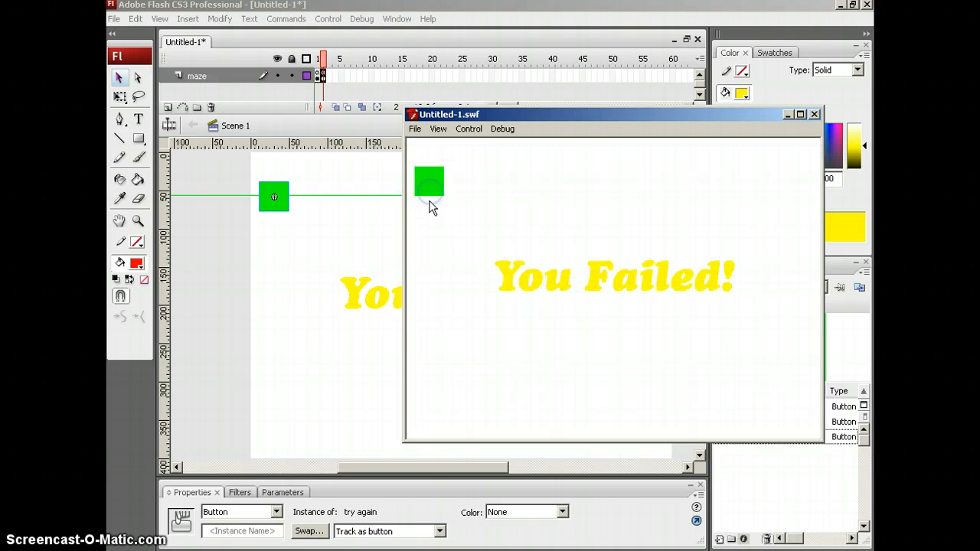
{"action": "left_click", "coordinate": [432, 196]}
{"action": "left_click", "coordinate": [815, 115]}
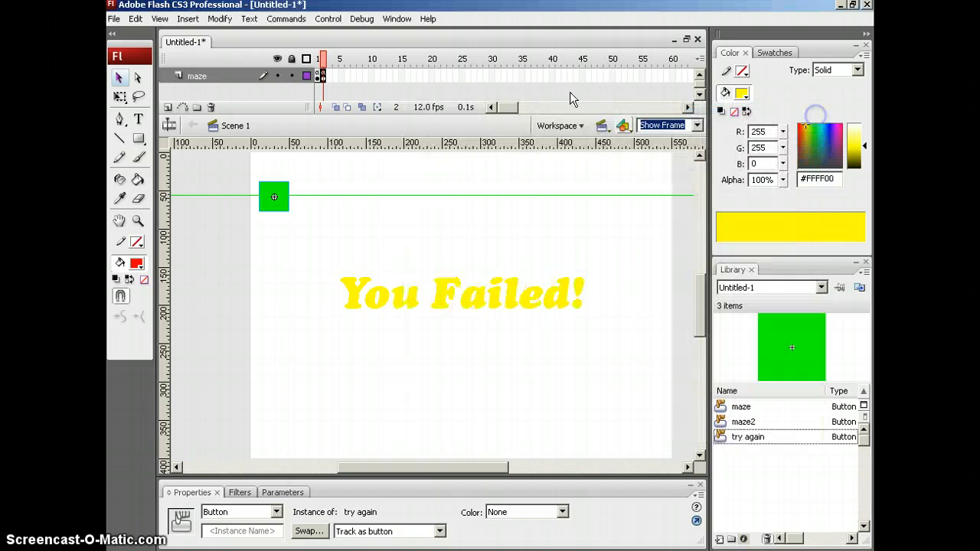
Step: Compare the maze's starting area on frame 1 with the try again button's extent on frame 2
{"action": "left_click", "coordinate": [321, 61]}
{"action": "left_click", "coordinate": [323, 76]}
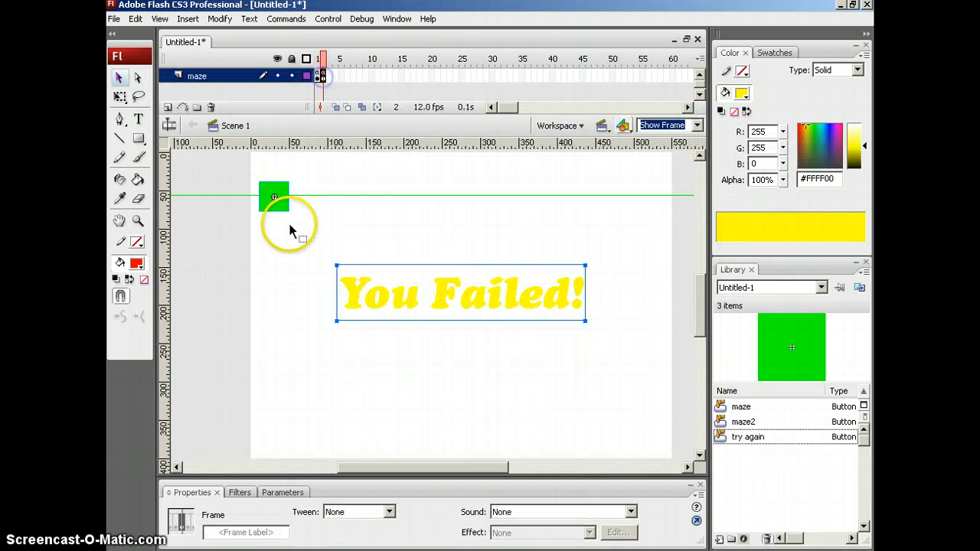
{"action": "left_click", "coordinate": [318, 76]}
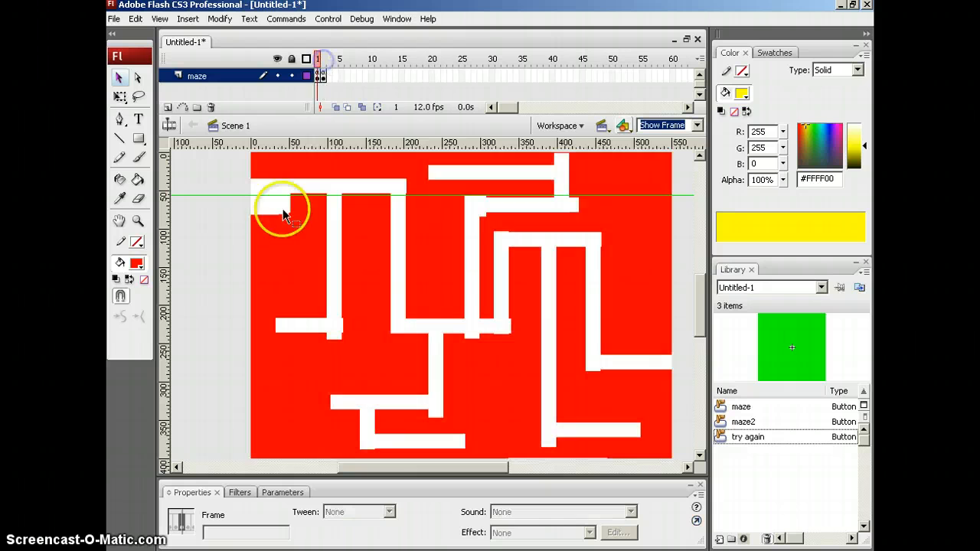
{"action": "left_click", "coordinate": [322, 76]}
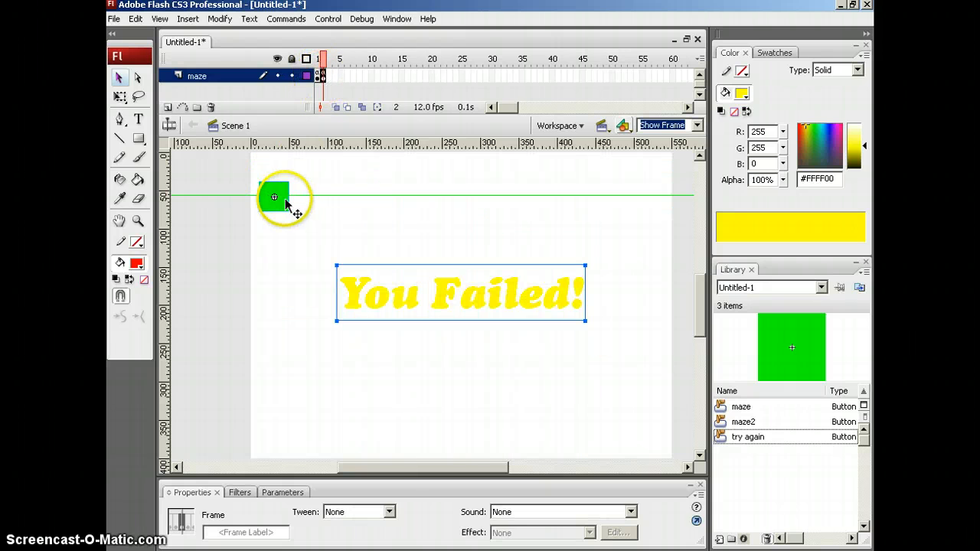
Step: In the try again button's Hit state, reduce the red square's height to about 23 px with Free Transform
{"action": "double_click", "coordinate": [283, 203]}
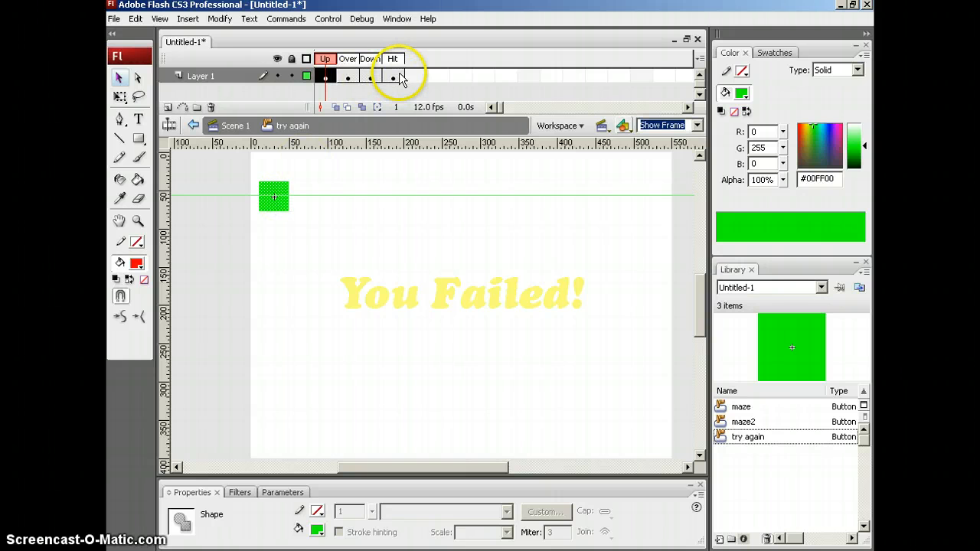
{"action": "left_click", "coordinate": [399, 74]}
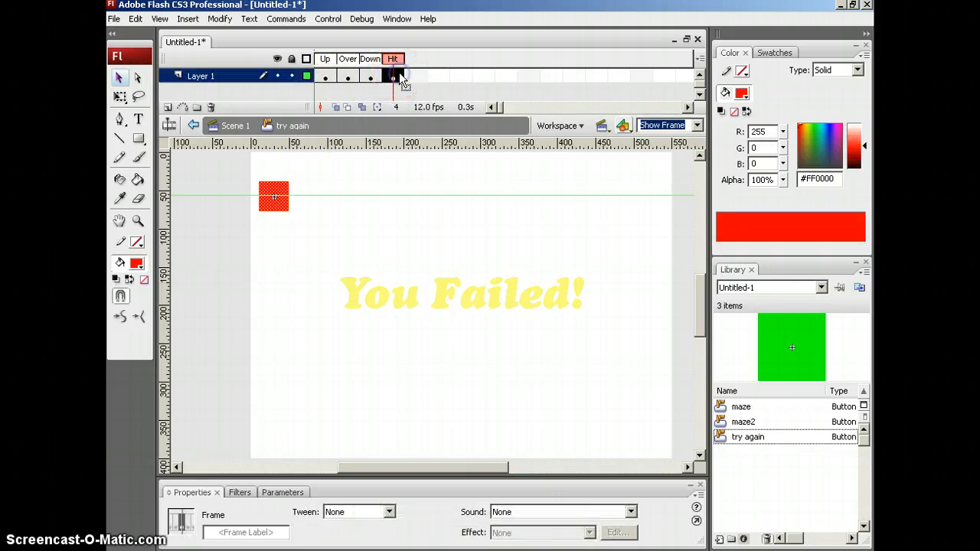
{"action": "left_click", "coordinate": [120, 98]}
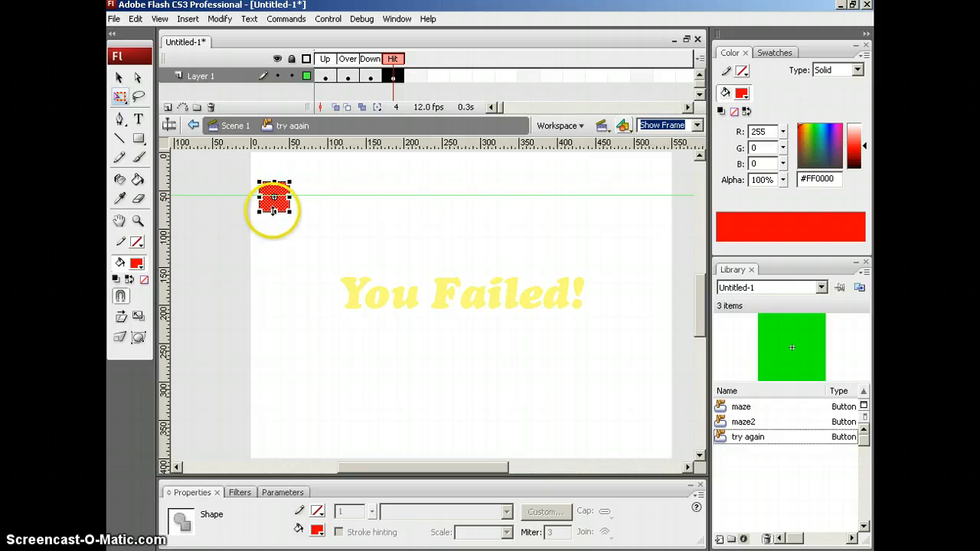
{"action": "mouse_move", "coordinate": [272, 212]}
{"action": "left_mouse_down"}
{"action": "mouse_move", "coordinate": [274, 184]}
{"action": "mouse_move", "coordinate": [275, 203]}
{"action": "left_mouse_up"}
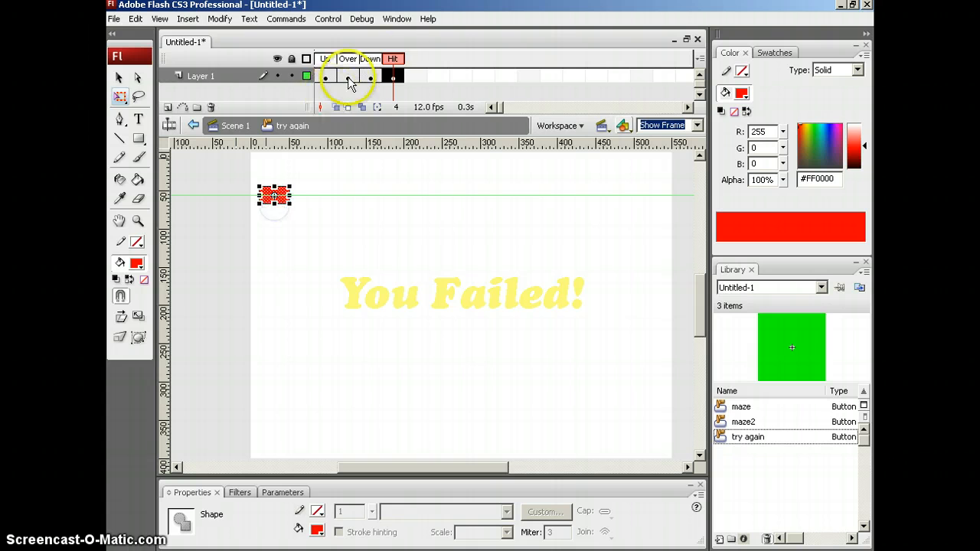
Step: Review the square in the try again button's Hit, Down and Up states, and return to Scene 1
{"action": "left_click", "coordinate": [401, 57]}
{"action": "left_click", "coordinate": [374, 61]}
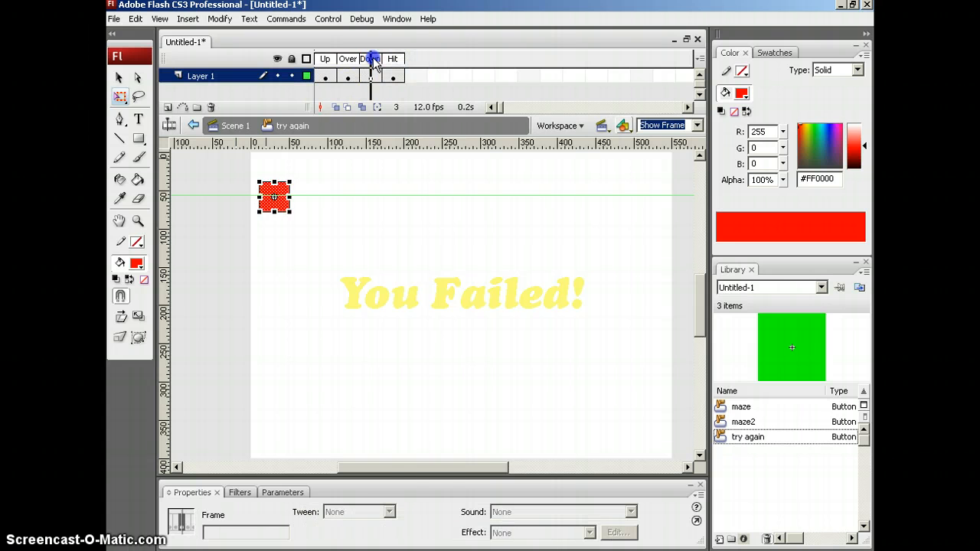
{"action": "key", "text": "comma"}
{"action": "key", "text": "comma"}
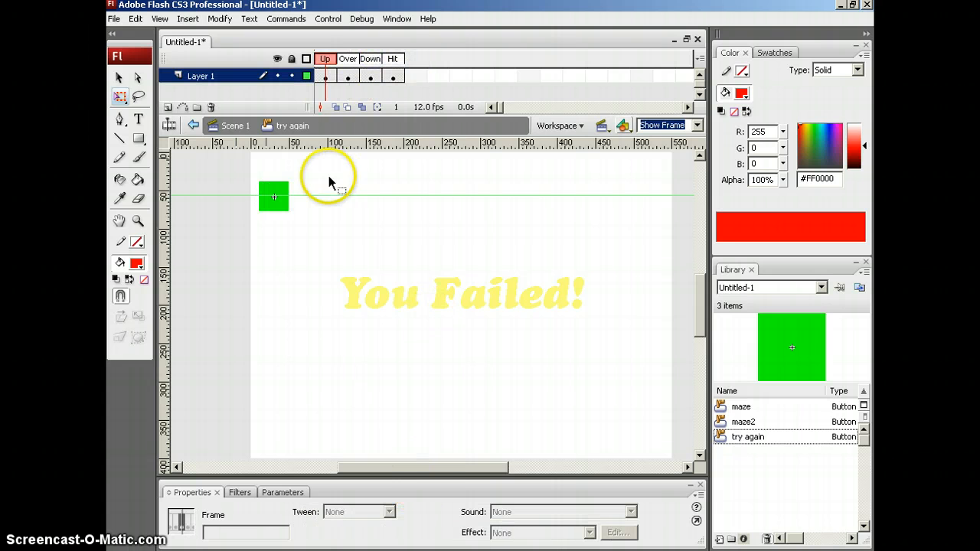
{"action": "left_click", "coordinate": [326, 75]}
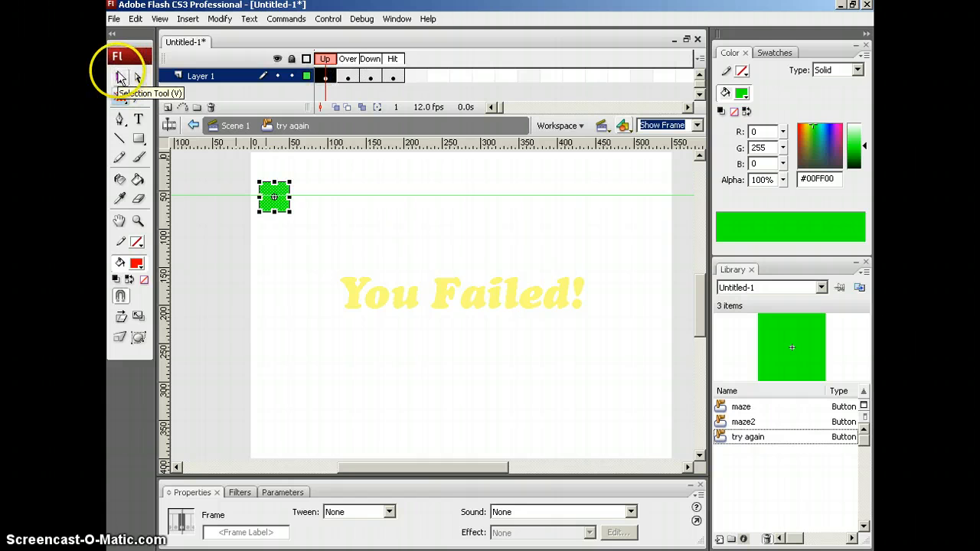
{"action": "left_click", "coordinate": [238, 125]}
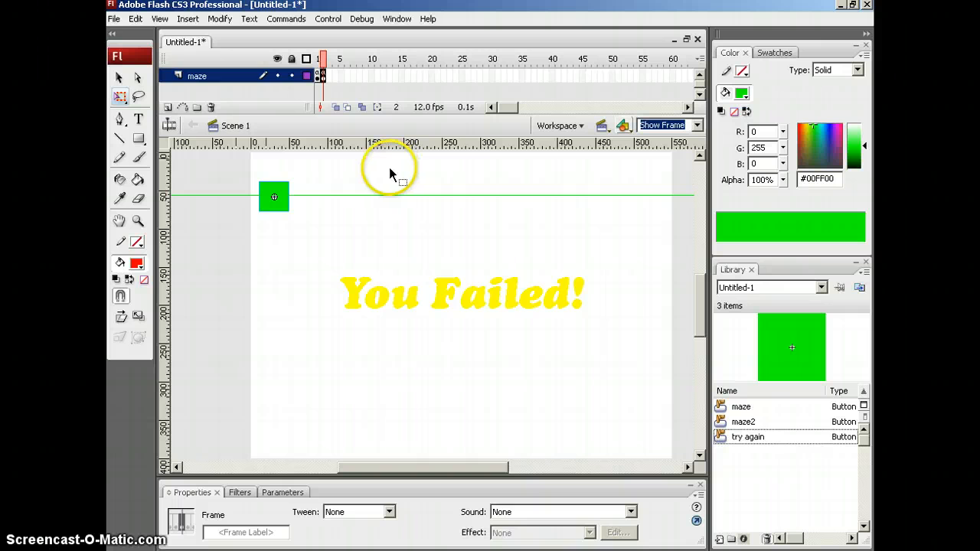
Step: Review the script attached to the try again button on frame 2 and close the script editor
{"action": "left_click", "coordinate": [280, 190]}
{"action": "left_click", "coordinate": [366, 175]}
{"action": "left_click", "coordinate": [287, 195]}
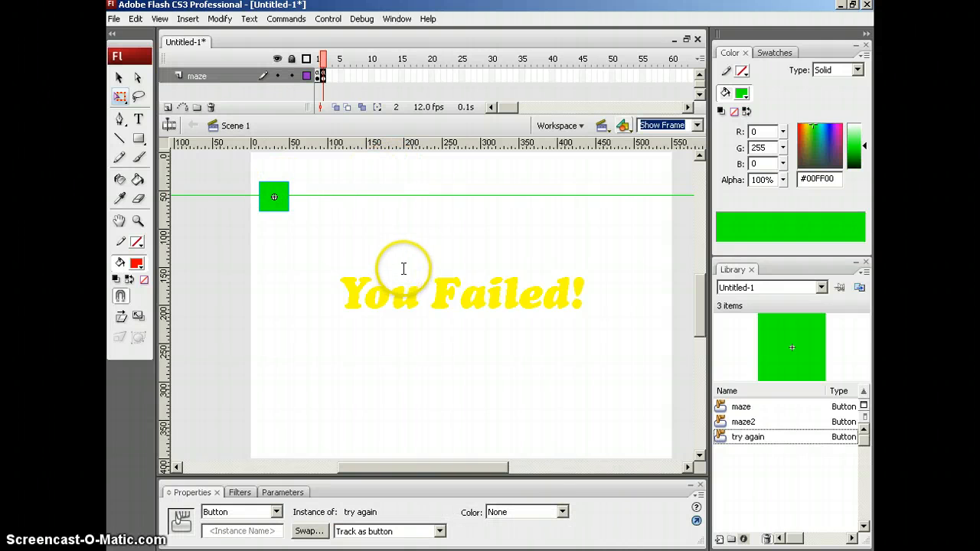
{"action": "key", "text": "F9"}
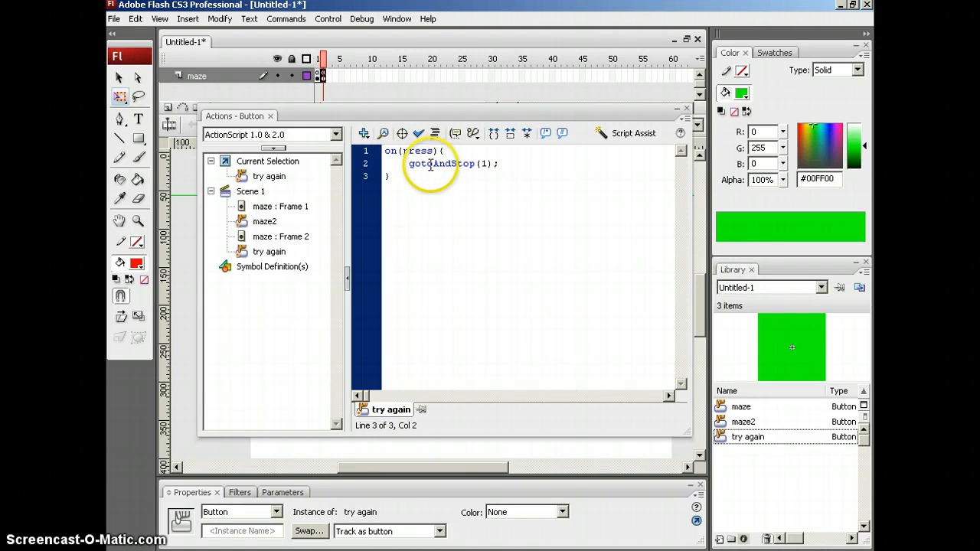
{"action": "left_click", "coordinate": [687, 108]}
Step: Review the rollOver script attached to the red maze button on frame 1 and close the script editor
{"action": "left_click", "coordinate": [319, 76]}
{"action": "left_click", "coordinate": [317, 75]}
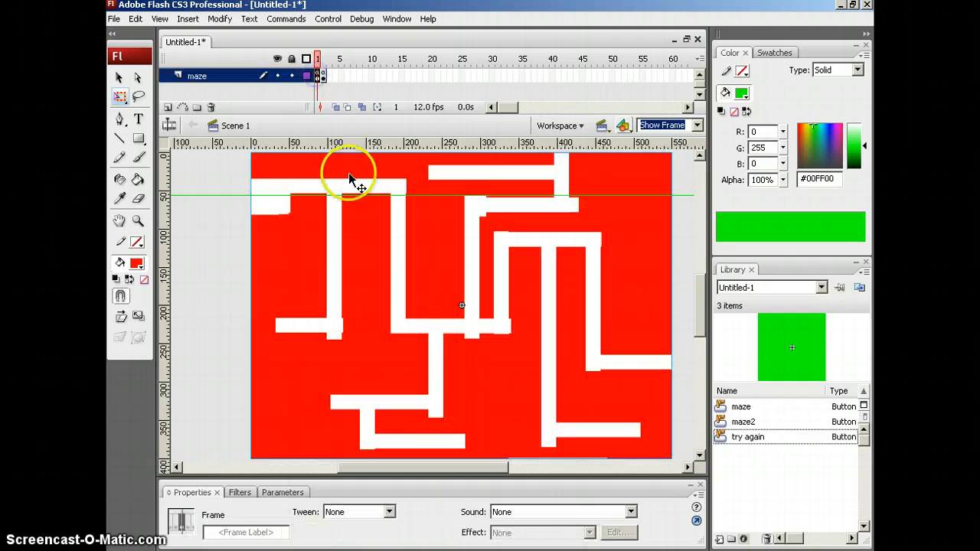
{"action": "left_click", "coordinate": [306, 173]}
{"action": "left_click", "coordinate": [123, 72]}
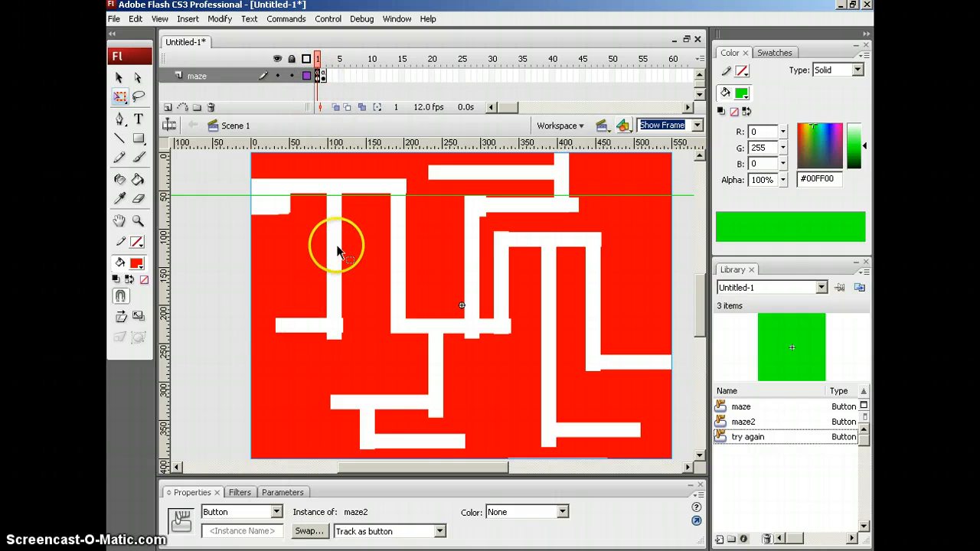
{"action": "key", "text": "F9"}
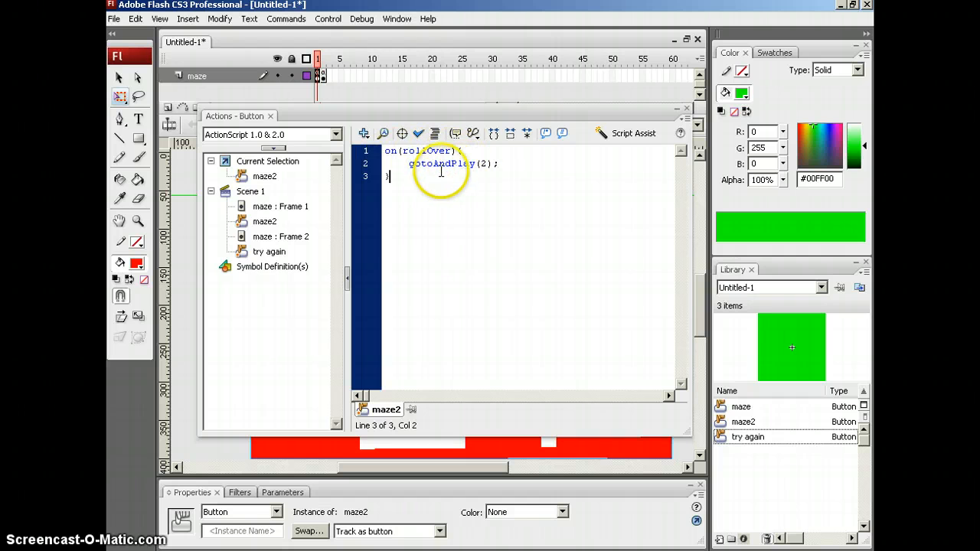
{"action": "left_click", "coordinate": [687, 108]}
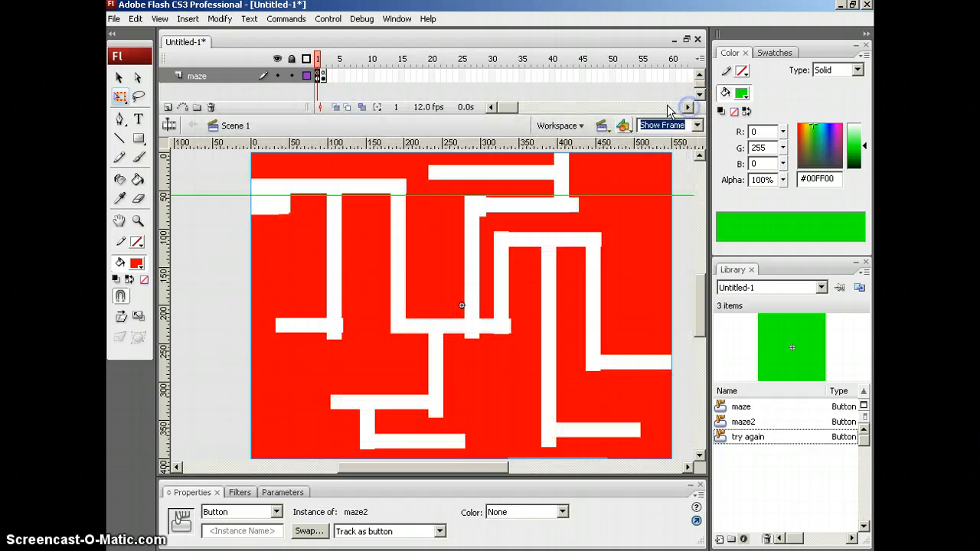
Step: Test the movie by touching a red wall and using the try again button, and close the preview
{"action": "left_click", "coordinate": [227, 203]}
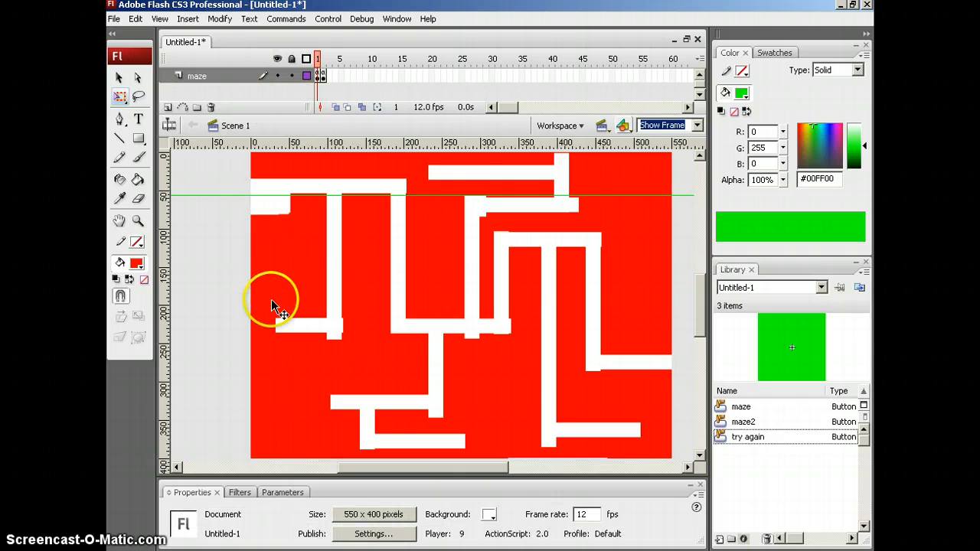
{"action": "key", "text": "ctrl+Return"}
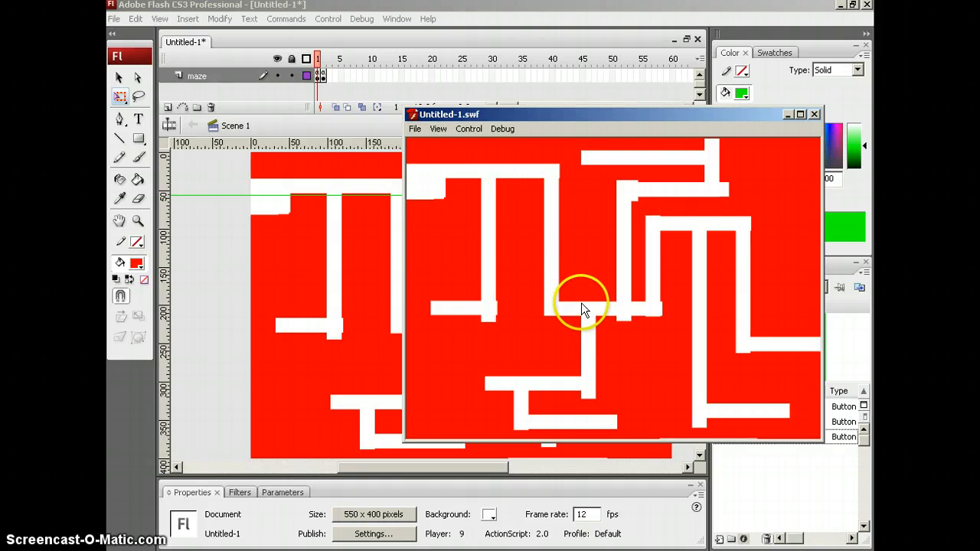
{"action": "mouse_move", "coordinate": [582, 298]}
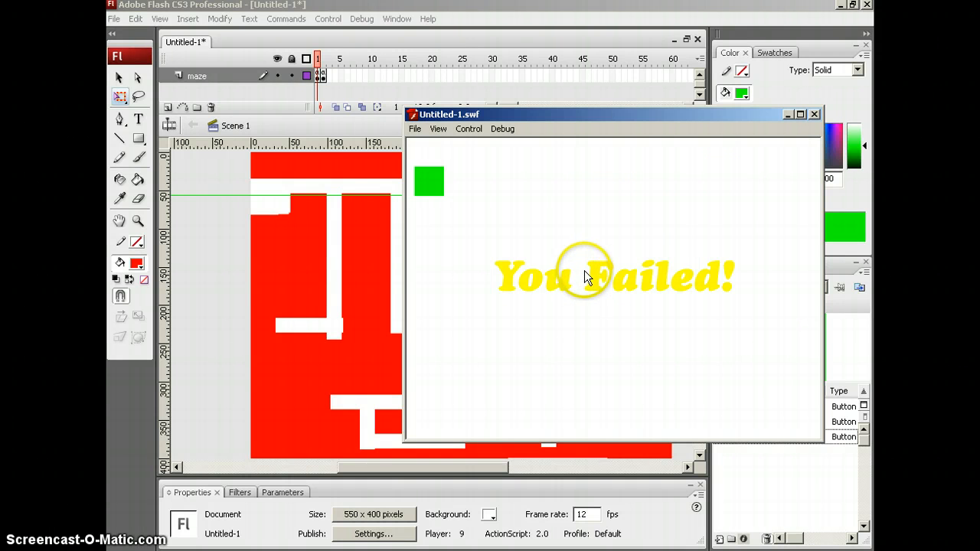
{"action": "left_click", "coordinate": [426, 183]}
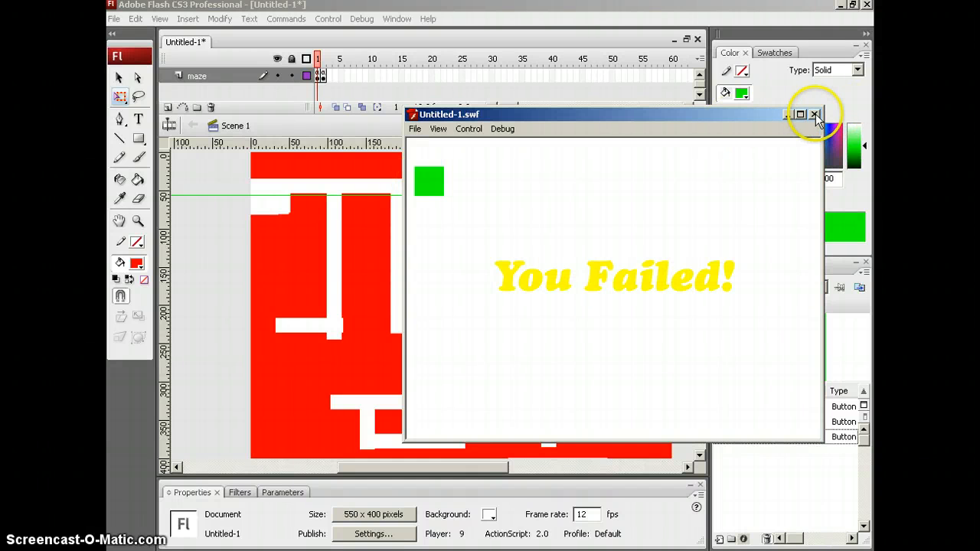
{"action": "left_click", "coordinate": [815, 115]}
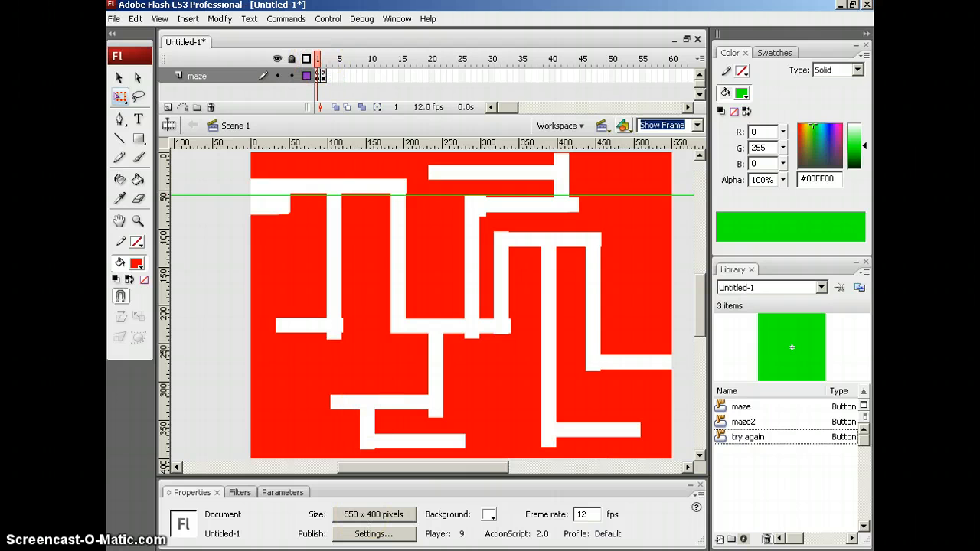
Step: Compare the maze on frame 1 with the try again button's placement on frame 2
{"action": "left_click", "coordinate": [319, 63]}
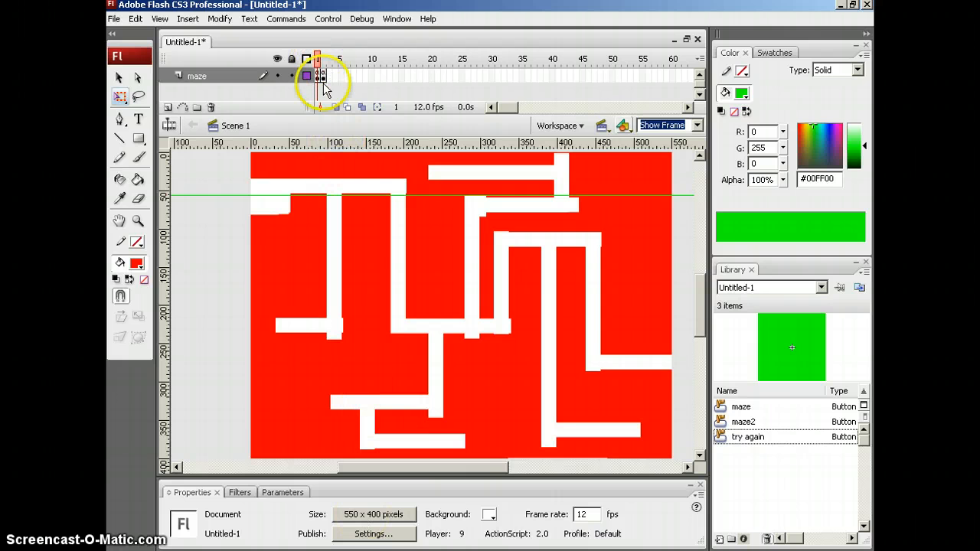
{"action": "left_click_drag", "start_coordinate": [318, 60], "coordinate": [323, 62]}
{"action": "left_click", "coordinate": [280, 200]}
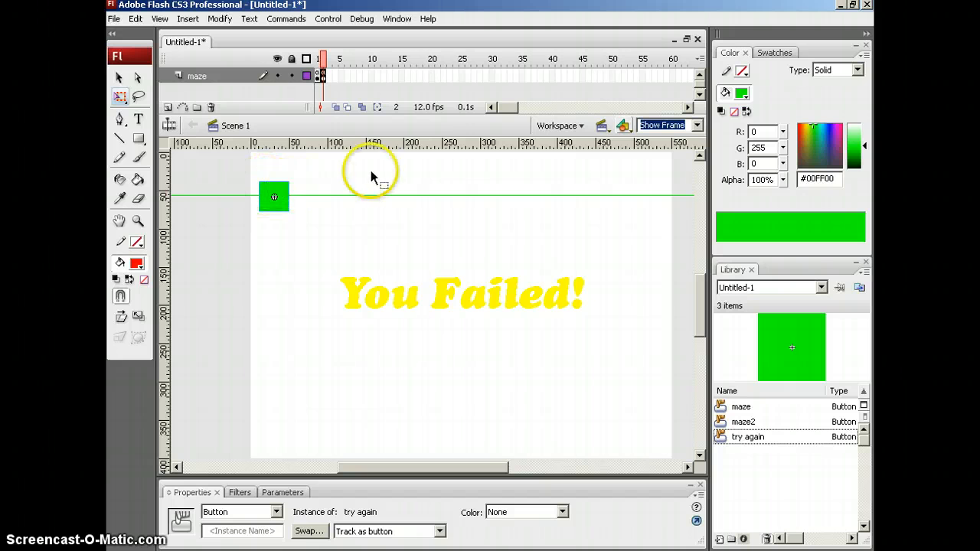
{"action": "left_click", "coordinate": [326, 59]}
{"action": "left_click_drag", "start_coordinate": [327, 58], "coordinate": [320, 62]}
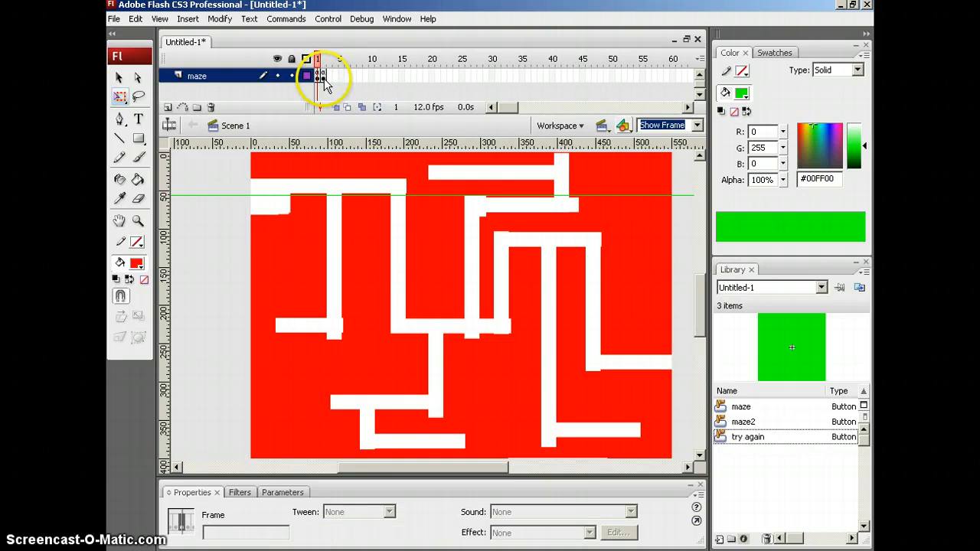
Step: Add a keyframe at frame 3 that keeps a copy of the "You Failed!" text and the green button
{"action": "left_click", "coordinate": [327, 77]}
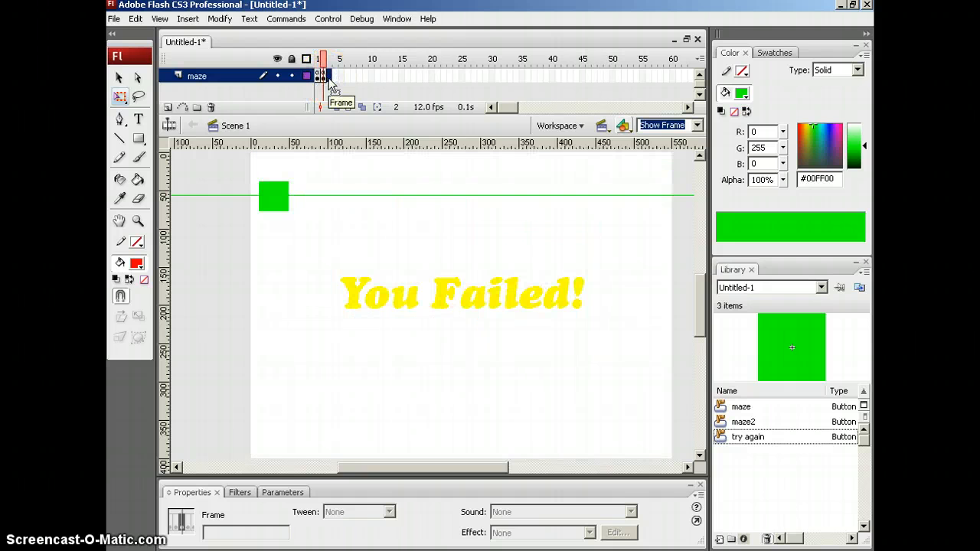
{"action": "left_click", "coordinate": [330, 77]}
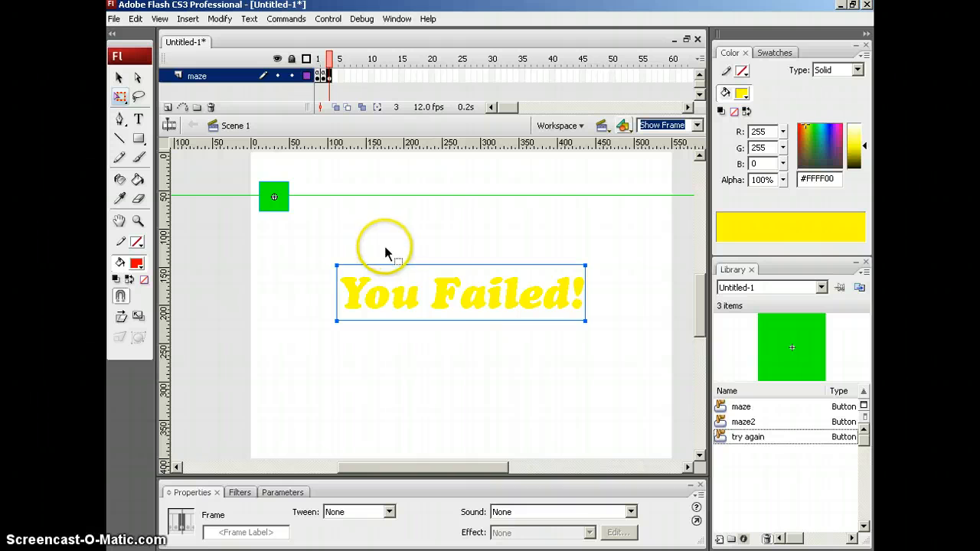
{"action": "left_click", "coordinate": [463, 333]}
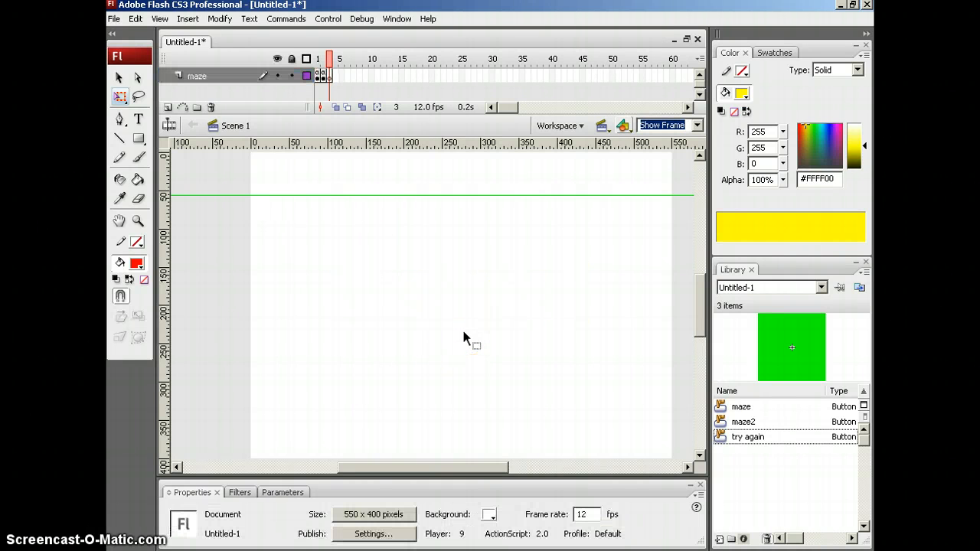
{"action": "key", "text": "ctrl+z"}
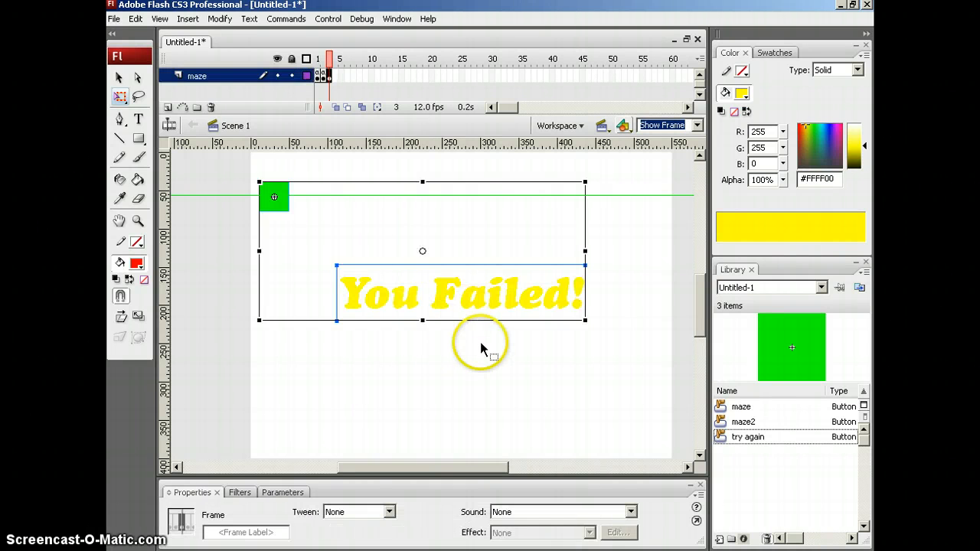
{"action": "left_click", "coordinate": [481, 345]}
Step: Change the message on frame 3 to "You Win!"
{"action": "left_click", "coordinate": [465, 301]}
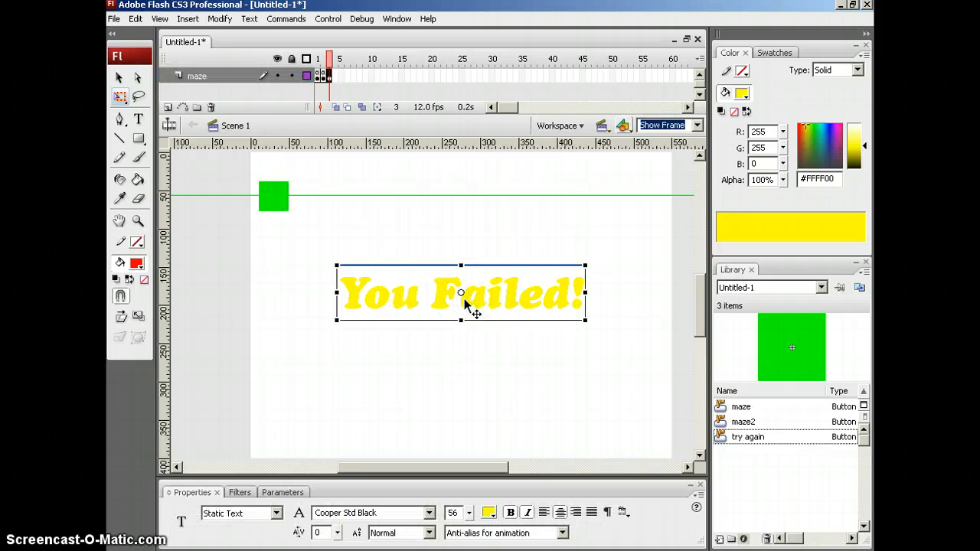
{"action": "double_click", "coordinate": [434, 294]}
{"action": "left_click_drag", "start_coordinate": [432, 295], "coordinate": [598, 291]}
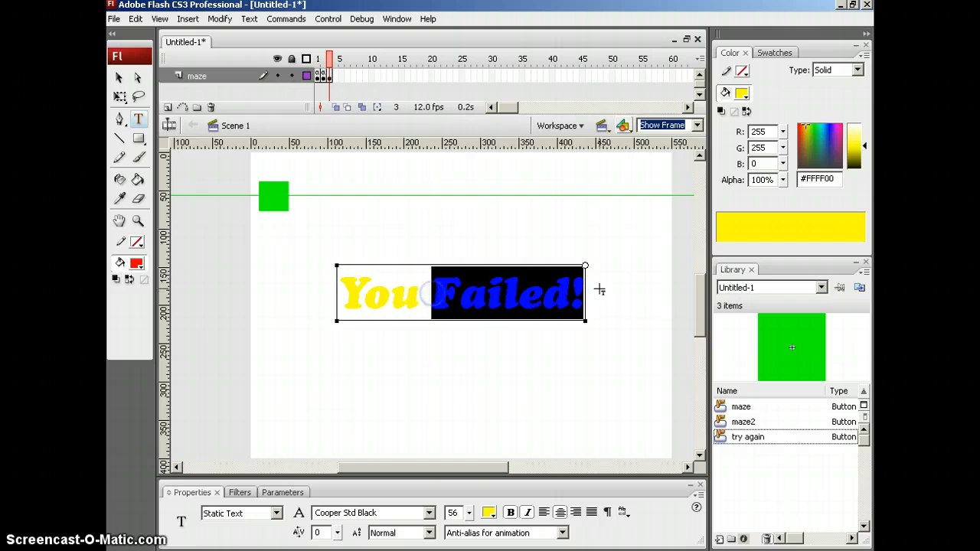
{"action": "type", "text": "Win"}
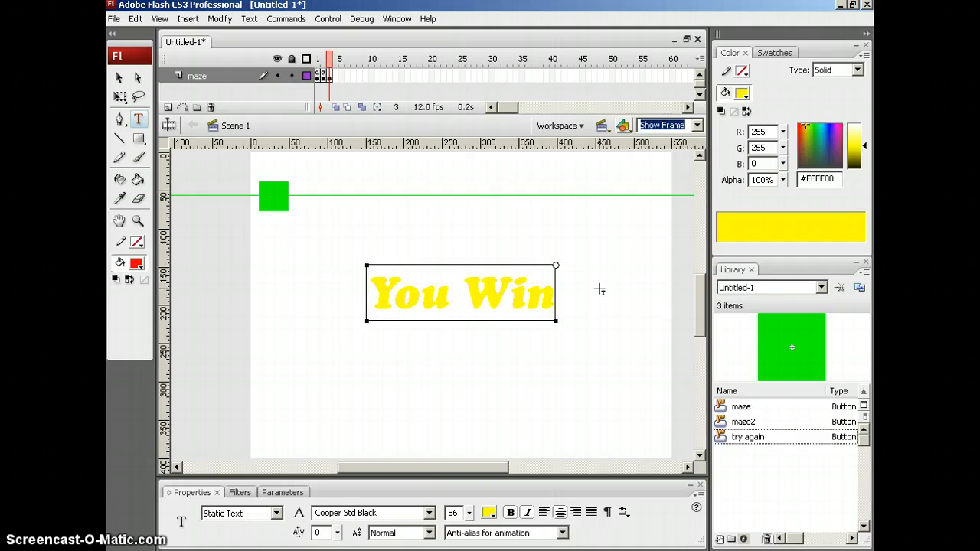
{"action": "type", "text": "!"}
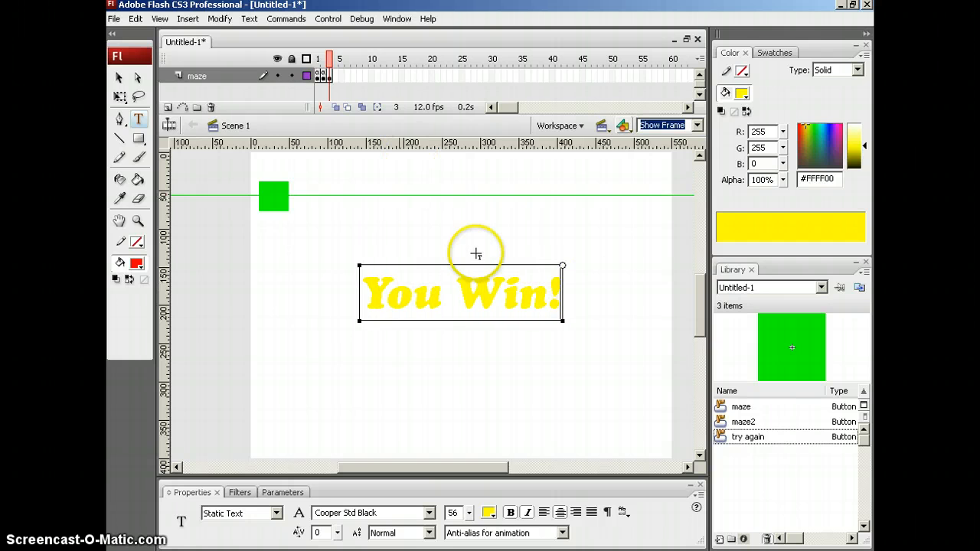
Step: On frame 1, draw a small rectangle that covers the end of the exit corridor at the maze's right edge
{"action": "left_click", "coordinate": [327, 75]}
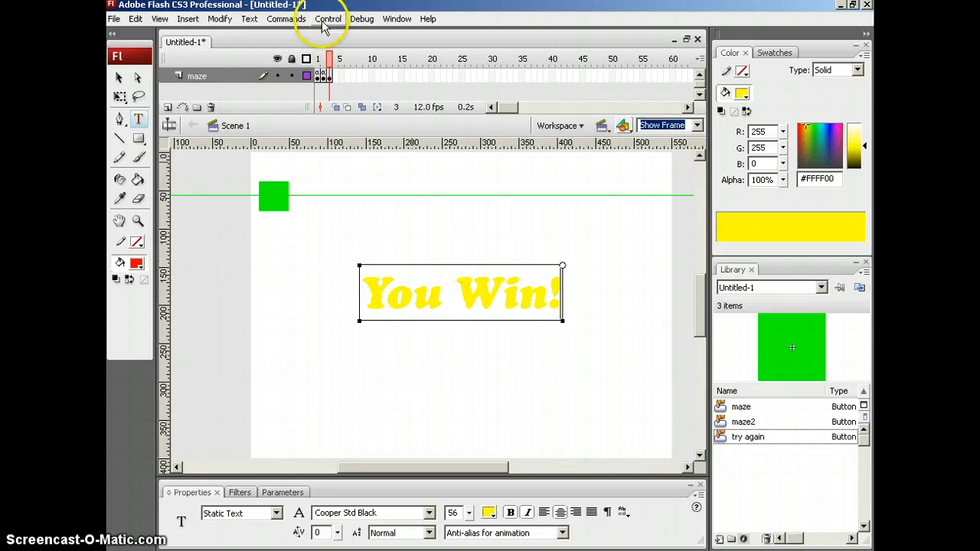
{"action": "left_click", "coordinate": [318, 75]}
{"action": "left_click", "coordinate": [642, 342]}
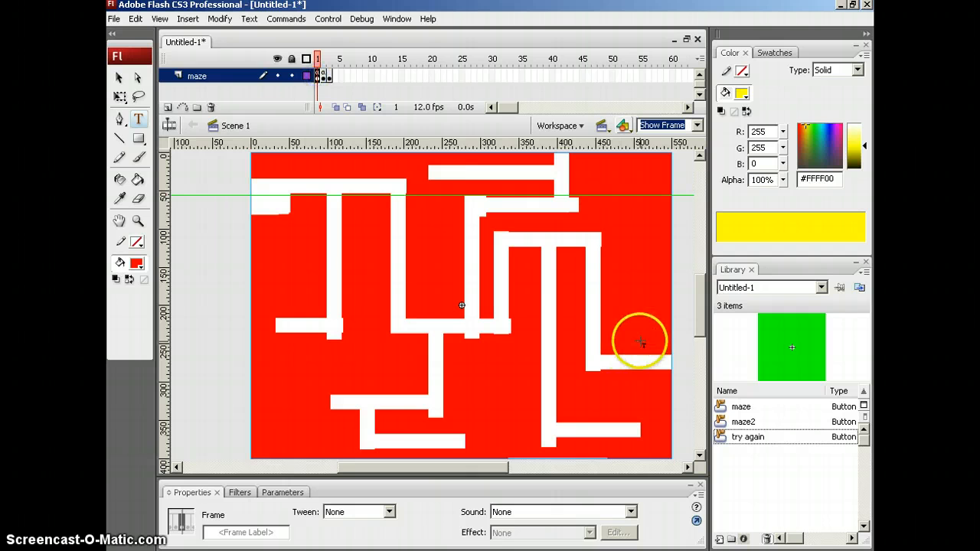
{"action": "left_click", "coordinate": [138, 138]}
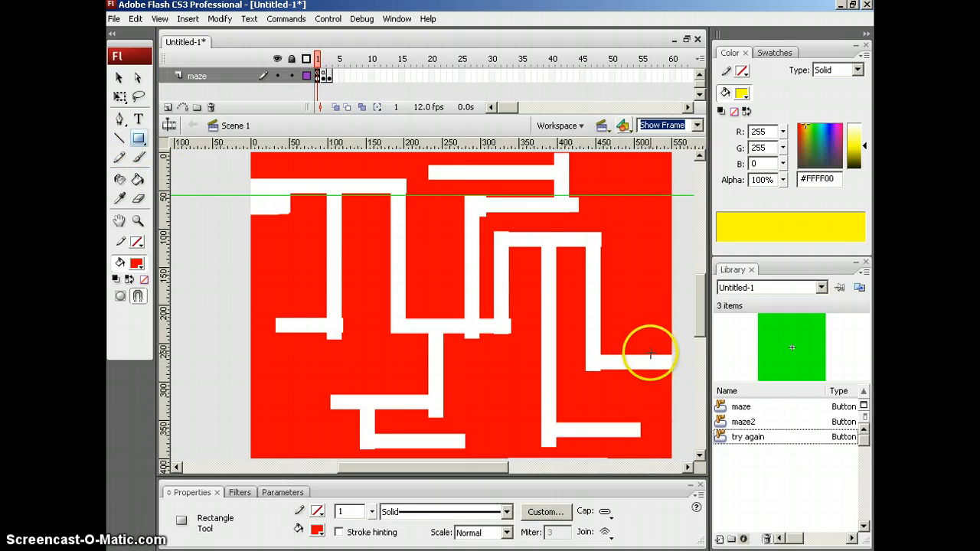
{"action": "left_click_drag", "start_coordinate": [655, 354], "coordinate": [669, 373]}
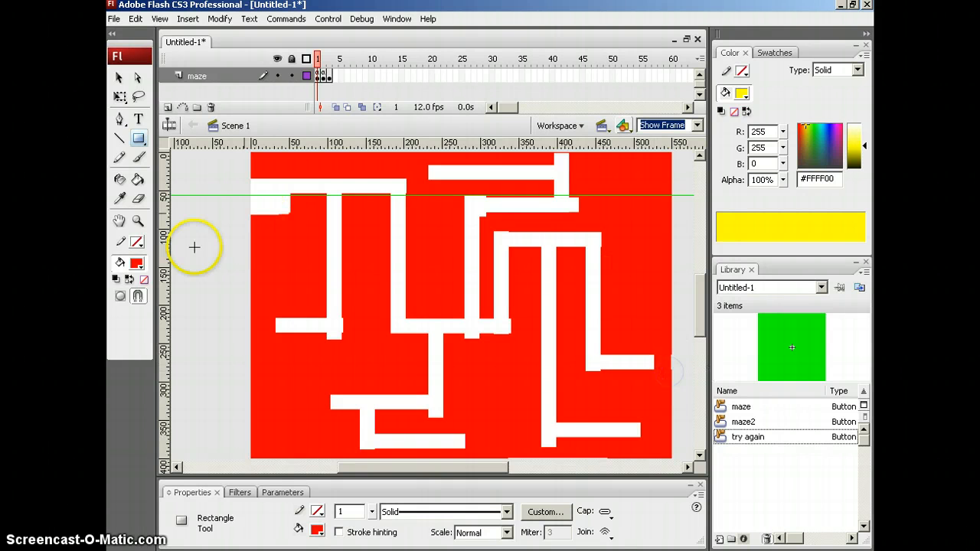
Step: Recolour the rectangle at the maze exit to blue #0000FF and select it again
{"action": "left_click", "coordinate": [119, 78]}
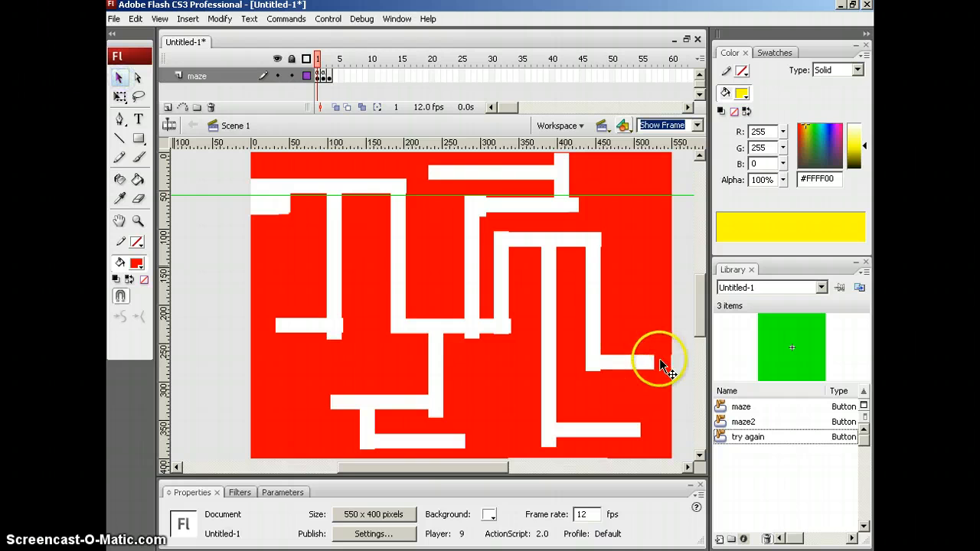
{"action": "left_click", "coordinate": [651, 362]}
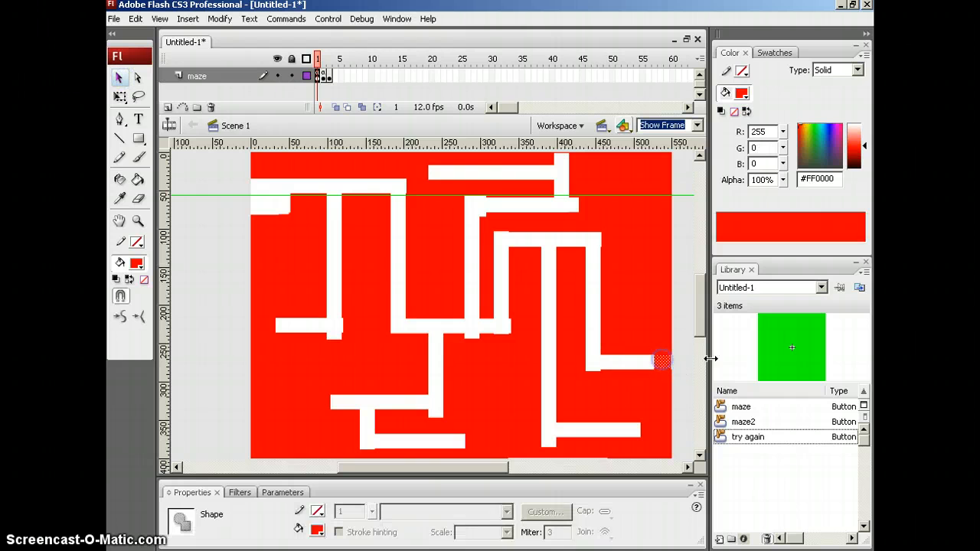
{"action": "left_click", "coordinate": [136, 263]}
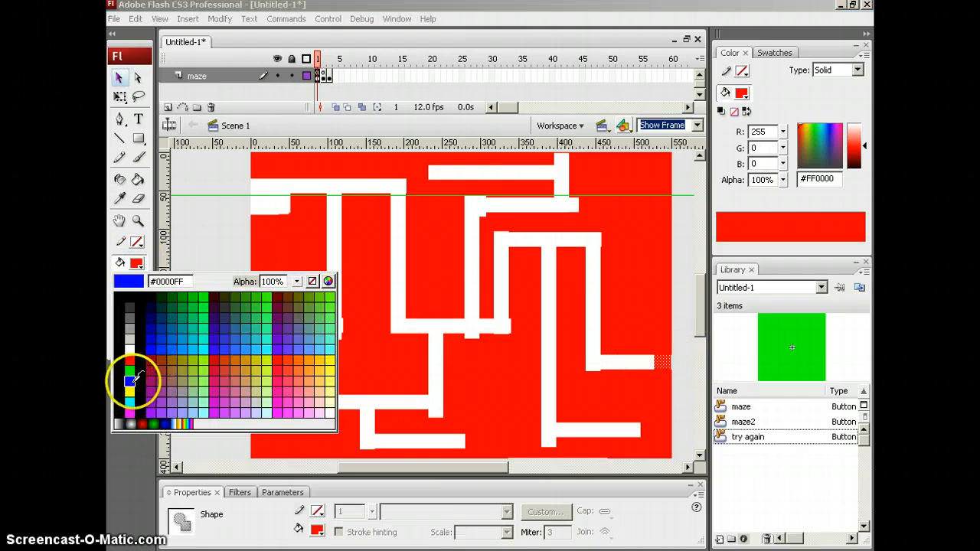
{"action": "left_click", "coordinate": [129, 381]}
{"action": "left_click", "coordinate": [547, 460]}
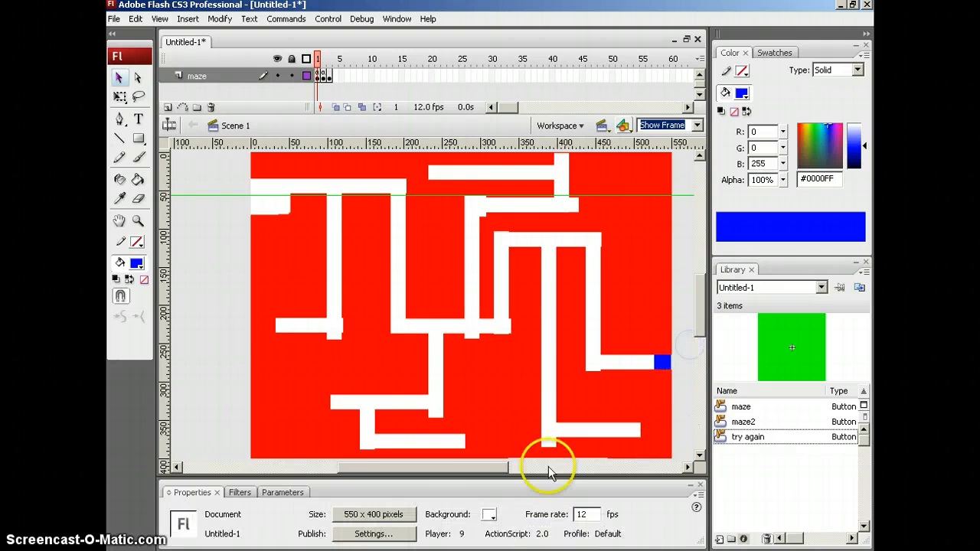
{"action": "left_click_drag", "start_coordinate": [476, 467], "coordinate": [504, 467]}
{"action": "left_click", "coordinate": [574, 363]}
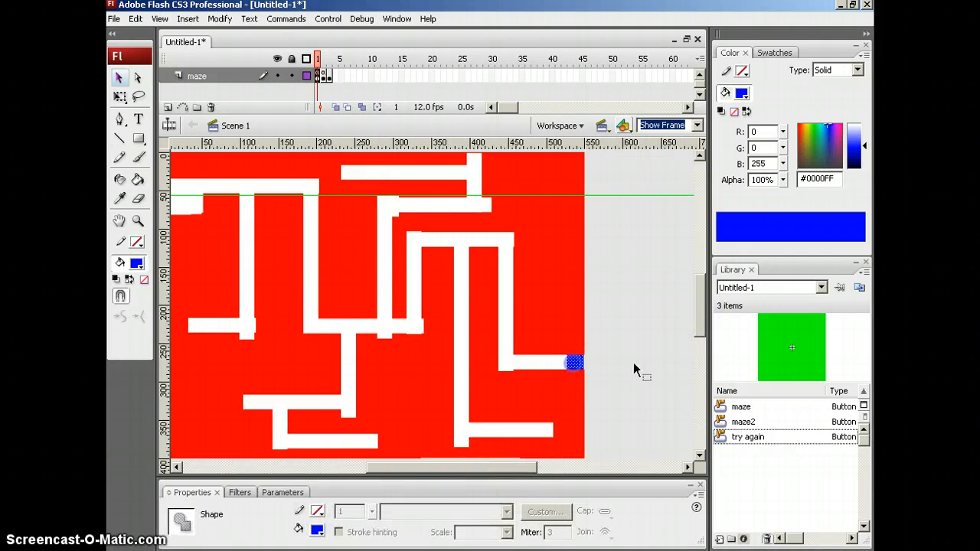
Step: Convert the blue rectangle at the maze exit into a button symbol named "you win"
{"action": "key", "text": "F8"}
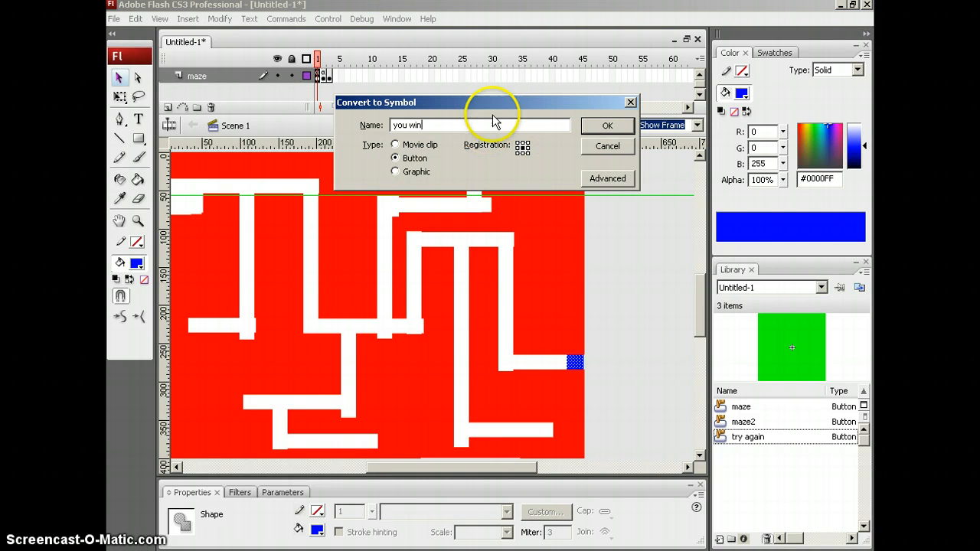
{"action": "left_click", "coordinate": [606, 125]}
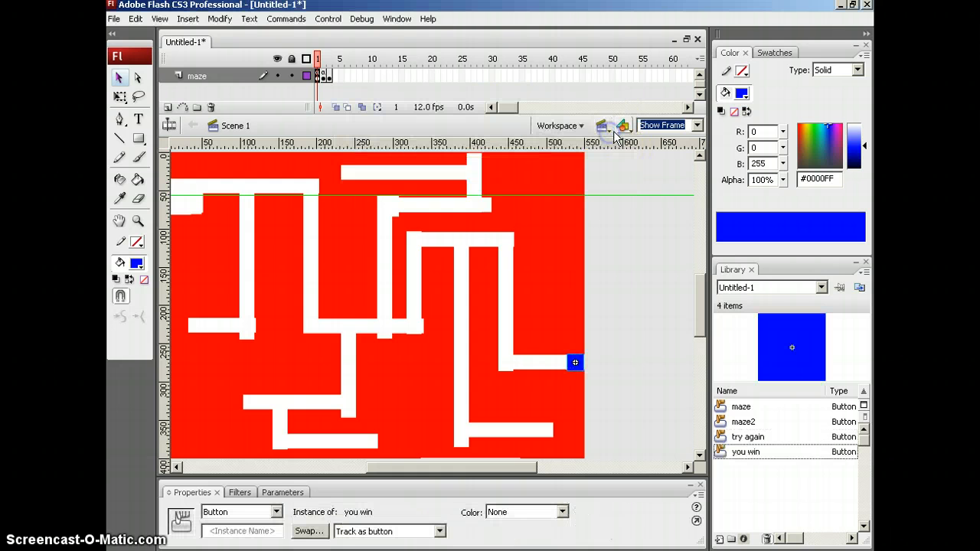
Step: Give the blue exit button on frame 1 the script on(rollOver){ gotoAndPlay(3); }
{"action": "left_click", "coordinate": [330, 76]}
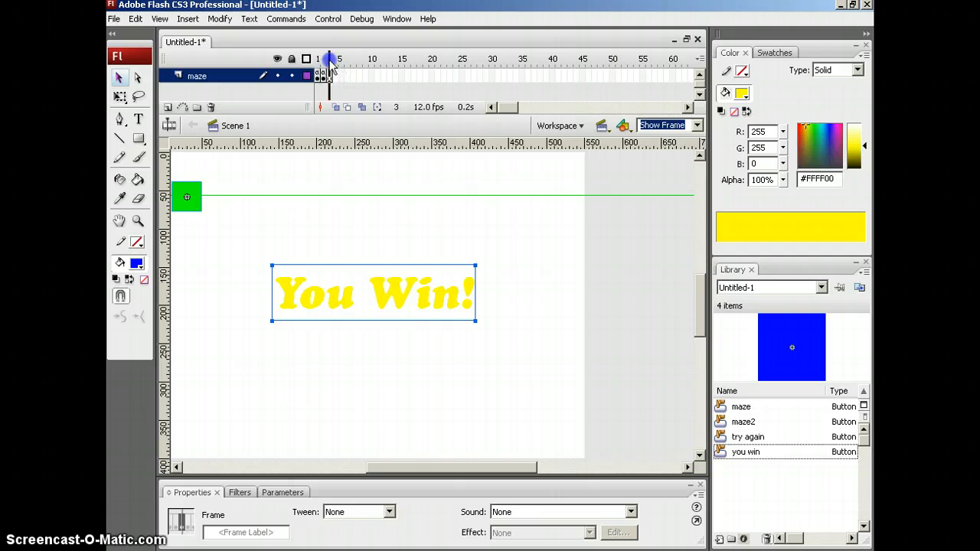
{"action": "left_click_drag", "start_coordinate": [329, 61], "coordinate": [318, 62]}
{"action": "left_click_drag", "start_coordinate": [515, 466], "coordinate": [509, 465]}
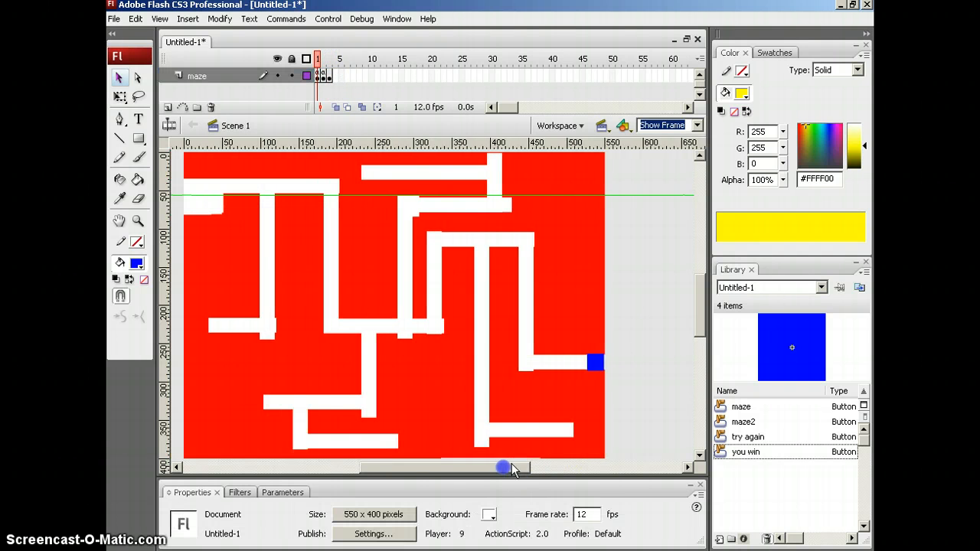
{"action": "left_click", "coordinate": [597, 363]}
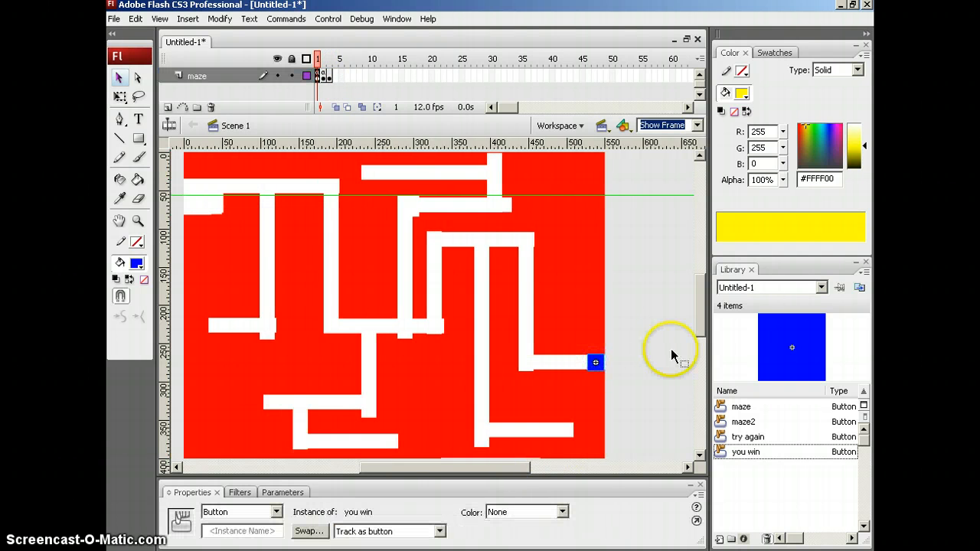
{"action": "key", "text": "F9"}
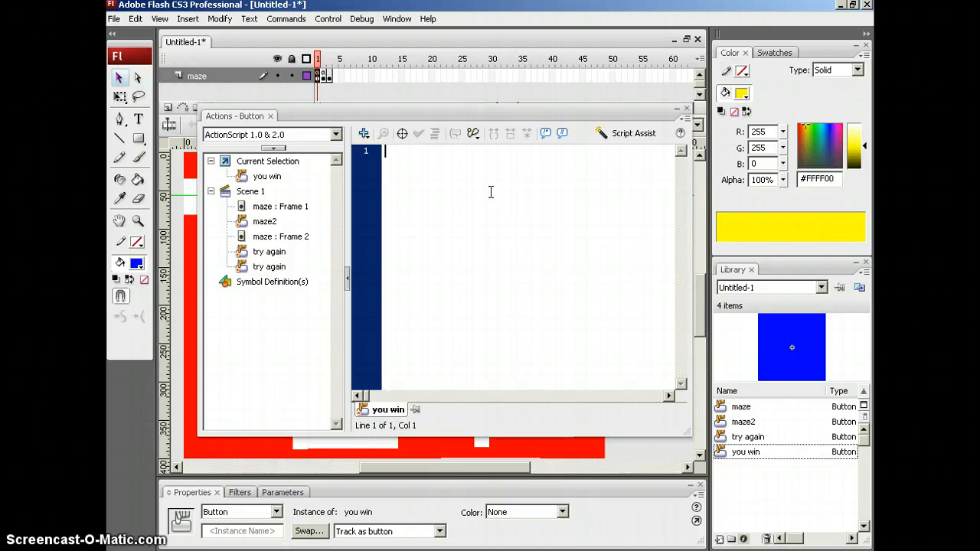
{"action": "type", "text": "on("}
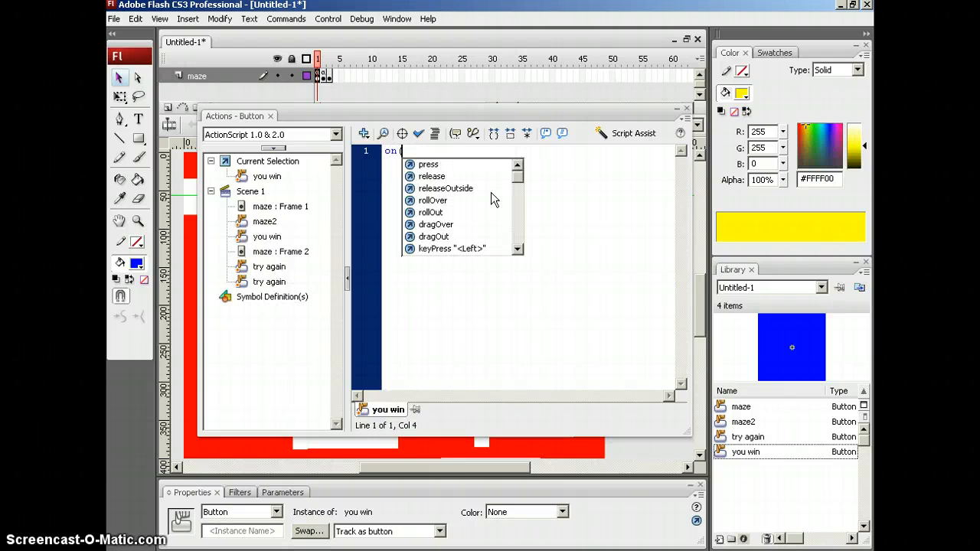
{"action": "type", "text": "ro"}
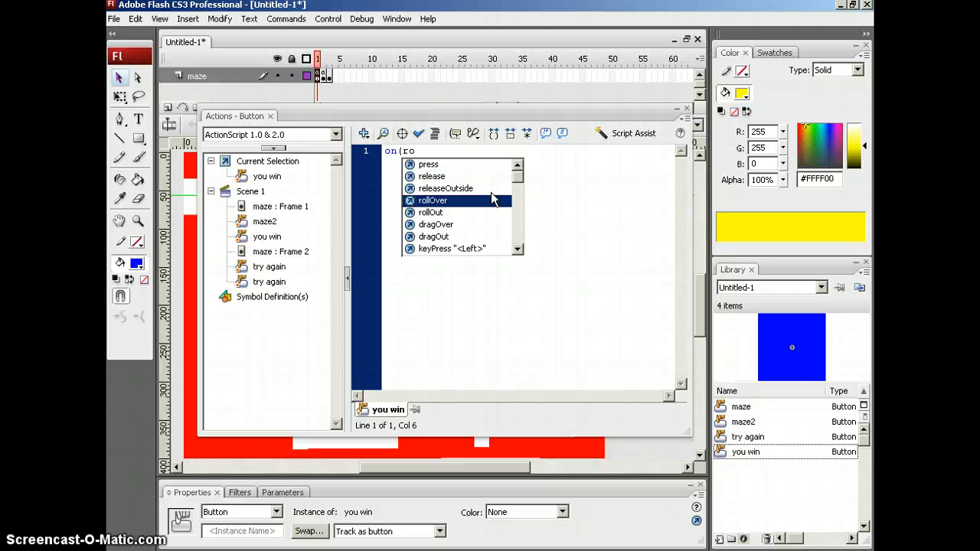
{"action": "double_click", "coordinate": [431, 203]}
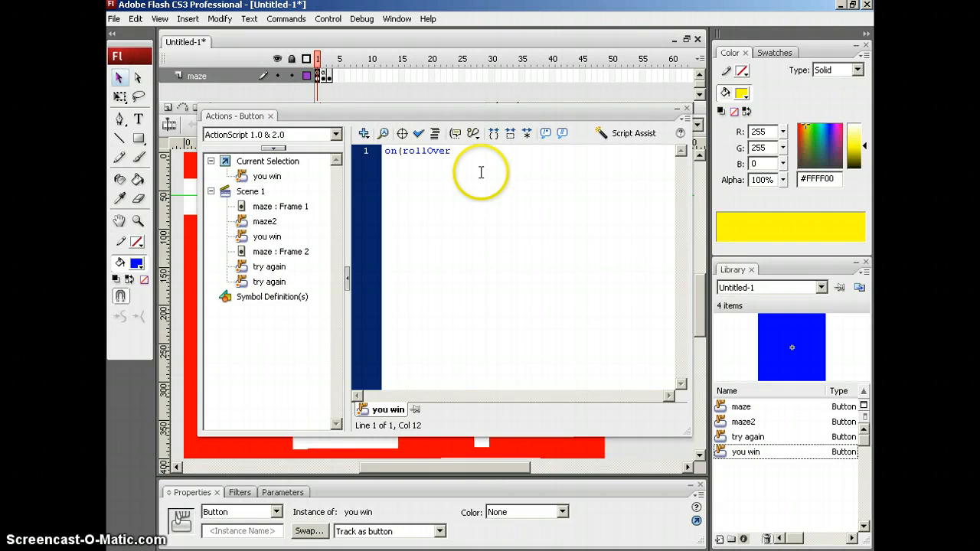
{"action": "type", "text": "){"}
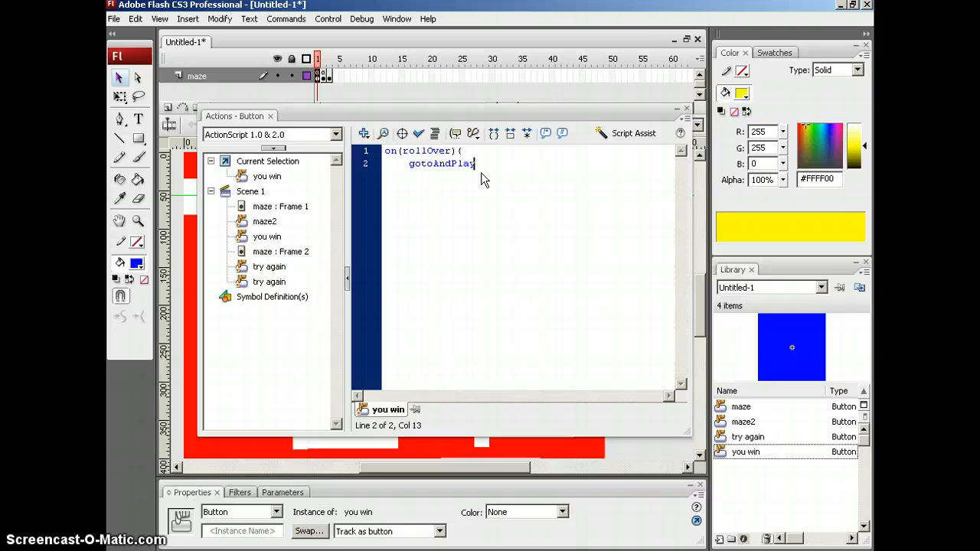
{"action": "type", "text": "y(3); "}
{"action": "type", "text": "}"}
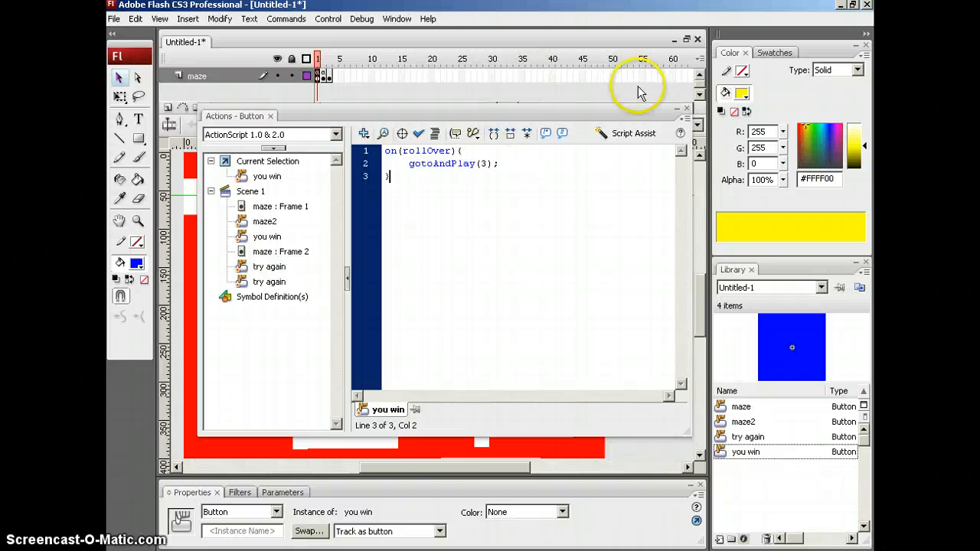
{"action": "left_click", "coordinate": [686, 111]}
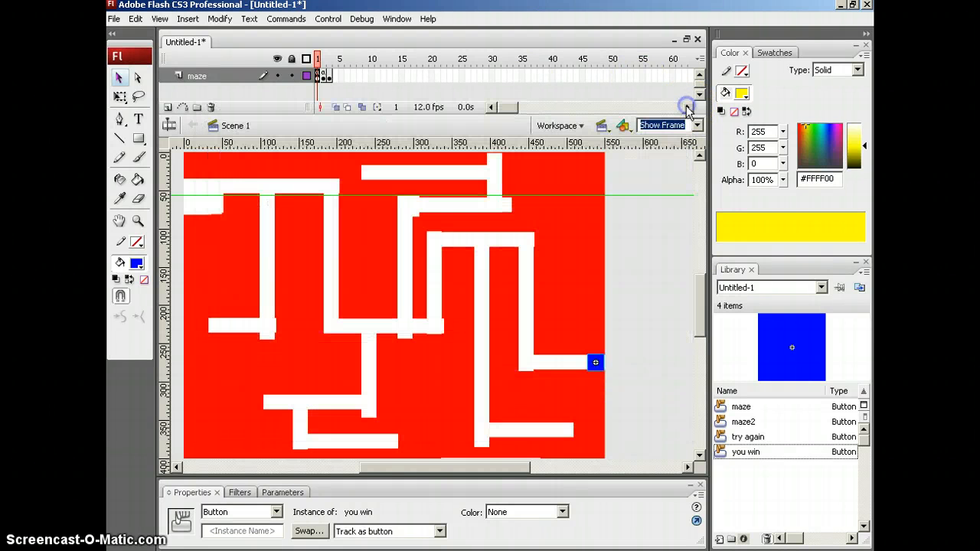
Step: Add a stop(); action to frame 3, which holds the "You Win!" message
{"action": "left_click", "coordinate": [329, 75]}
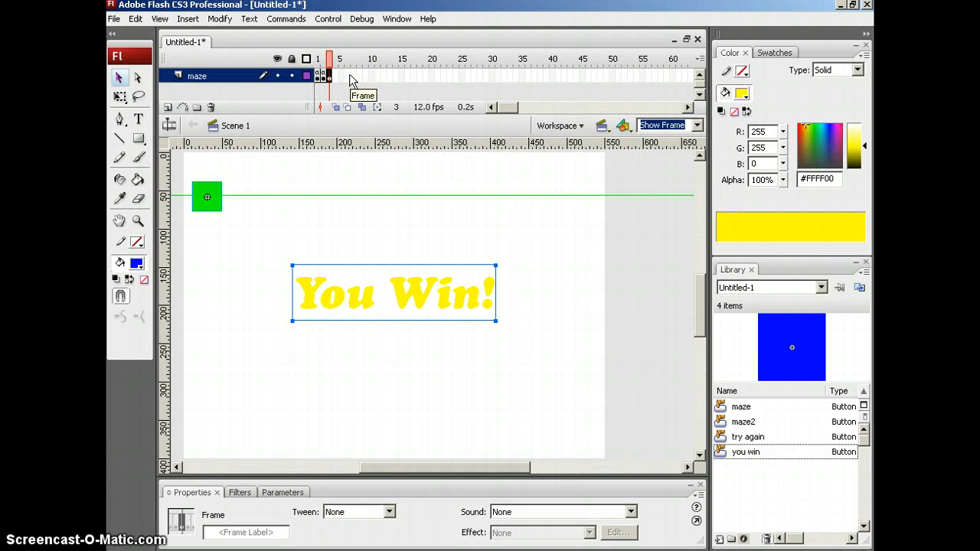
{"action": "left_click", "coordinate": [329, 75]}
{"action": "left_click", "coordinate": [324, 76]}
{"action": "left_click", "coordinate": [329, 77]}
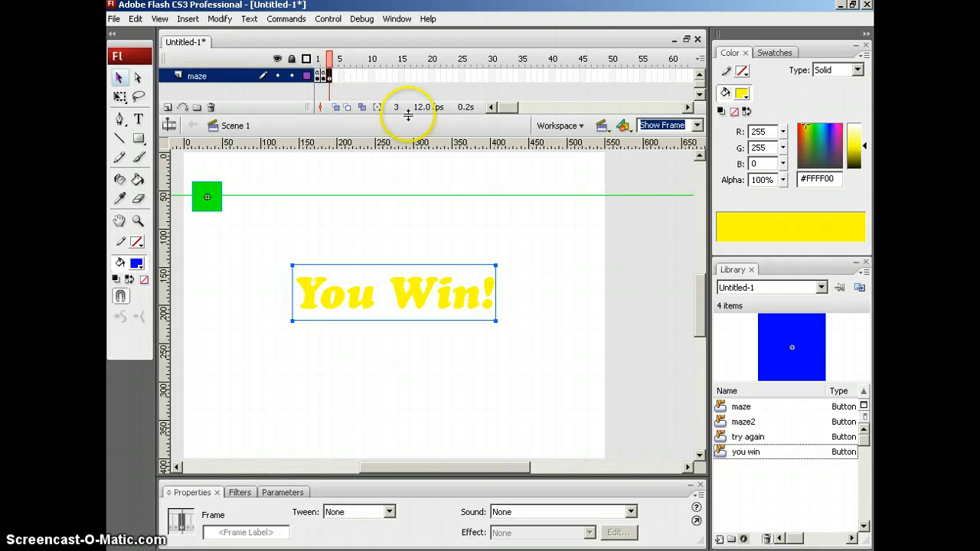
{"action": "key", "text": "F9"}
{"action": "type", "text": "st"}
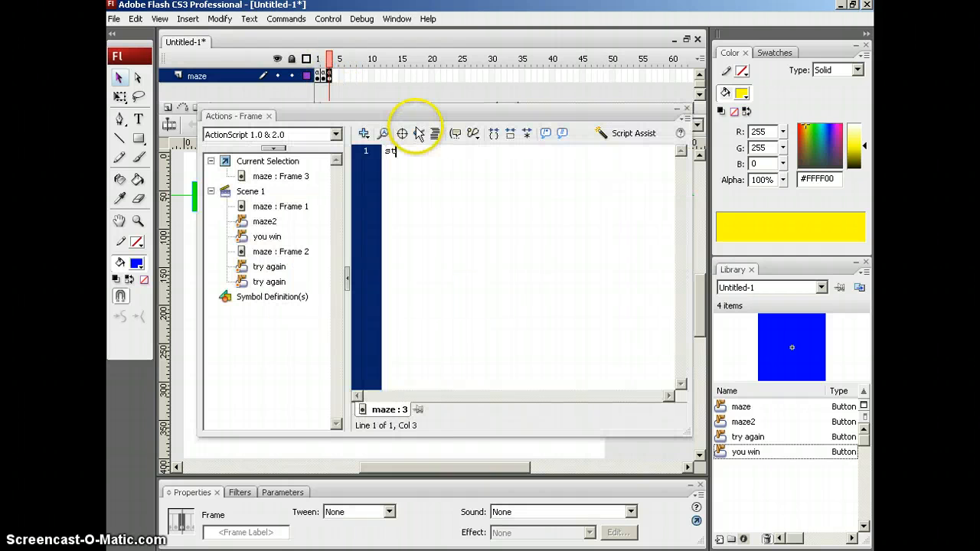
{"action": "type", "text": "op();"}
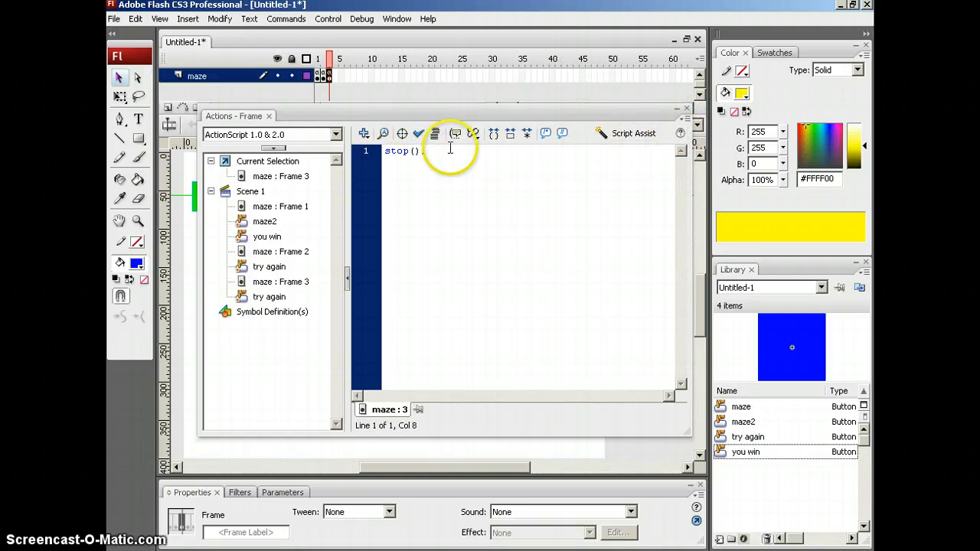
{"action": "left_click", "coordinate": [686, 109]}
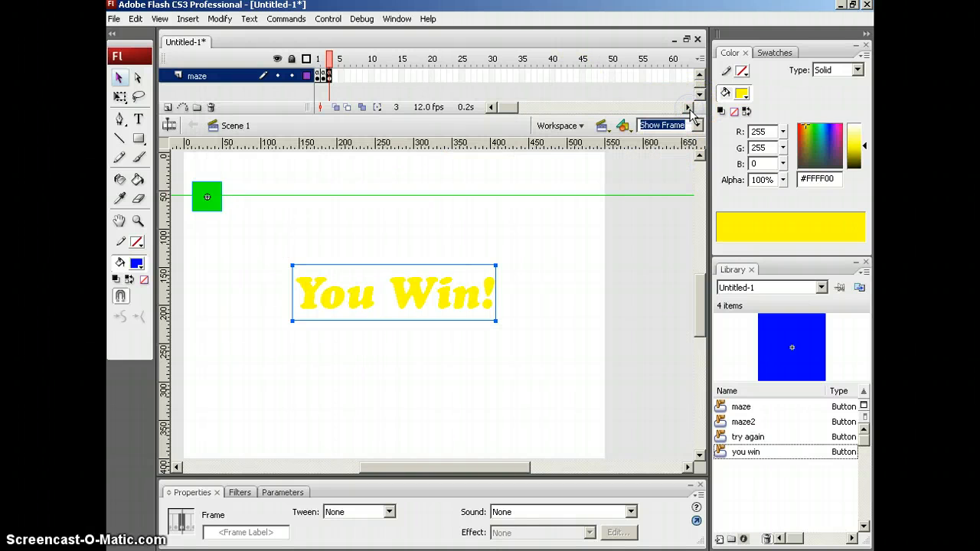
Step: Test the movie by guiding the pointer to the blue exit, restart with the green button, and close the test window
{"action": "key", "text": "ctrl+Return"}
{"action": "left_click", "coordinate": [431, 179]}
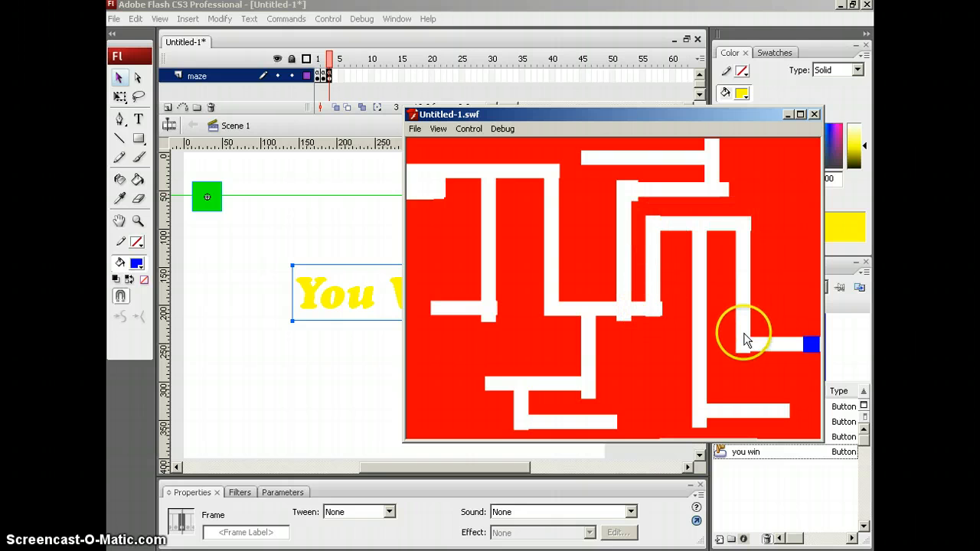
{"action": "mouse_move", "coordinate": [811, 347]}
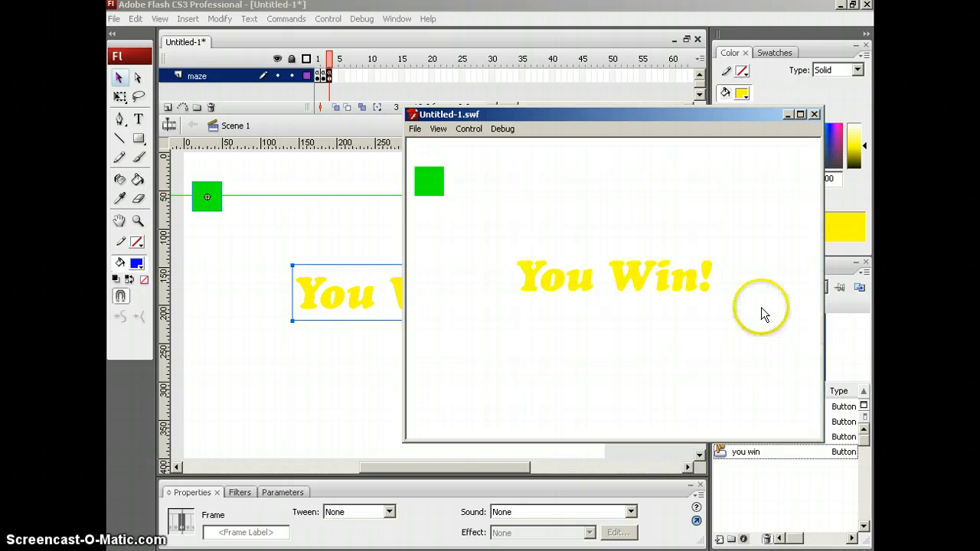
{"action": "left_click", "coordinate": [431, 188]}
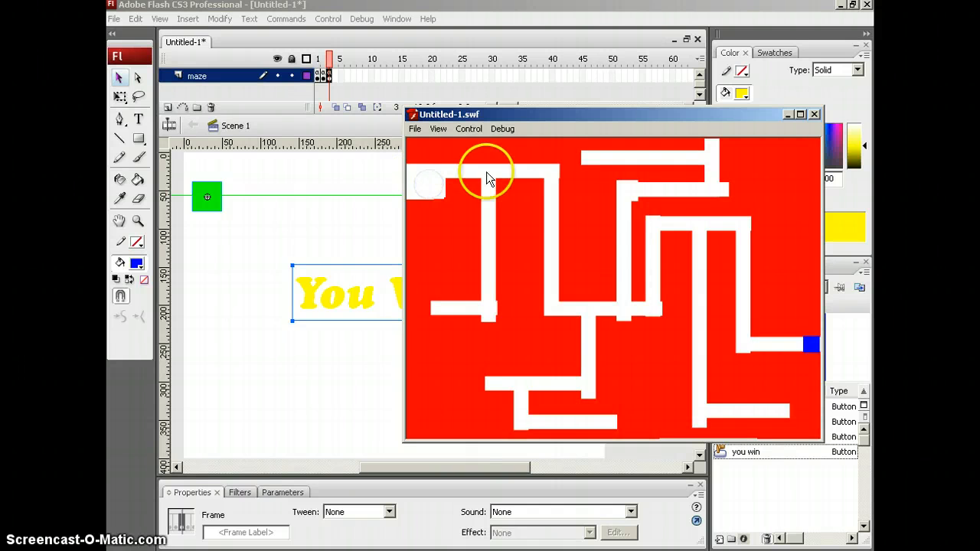
{"action": "left_click", "coordinate": [814, 114]}
Step: Review the green try again button on frame 3, the "You Failed!" frame 2 and the maze on frame 1
{"action": "left_click", "coordinate": [259, 241]}
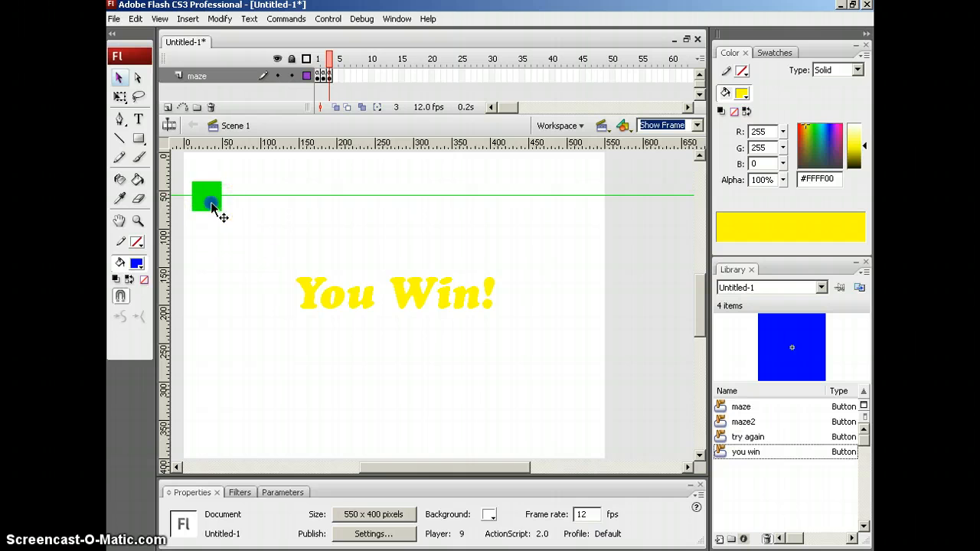
{"action": "left_click", "coordinate": [207, 194]}
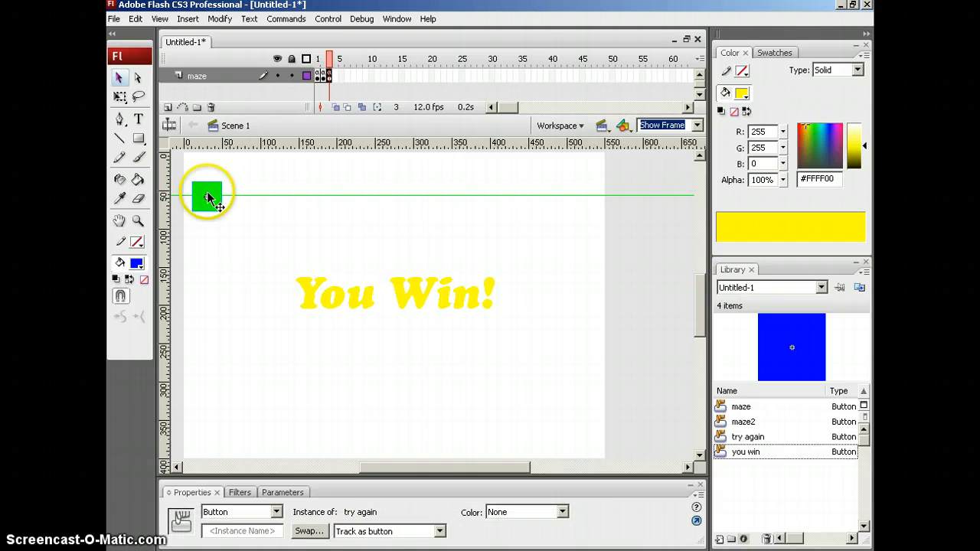
{"action": "left_click", "coordinate": [322, 76]}
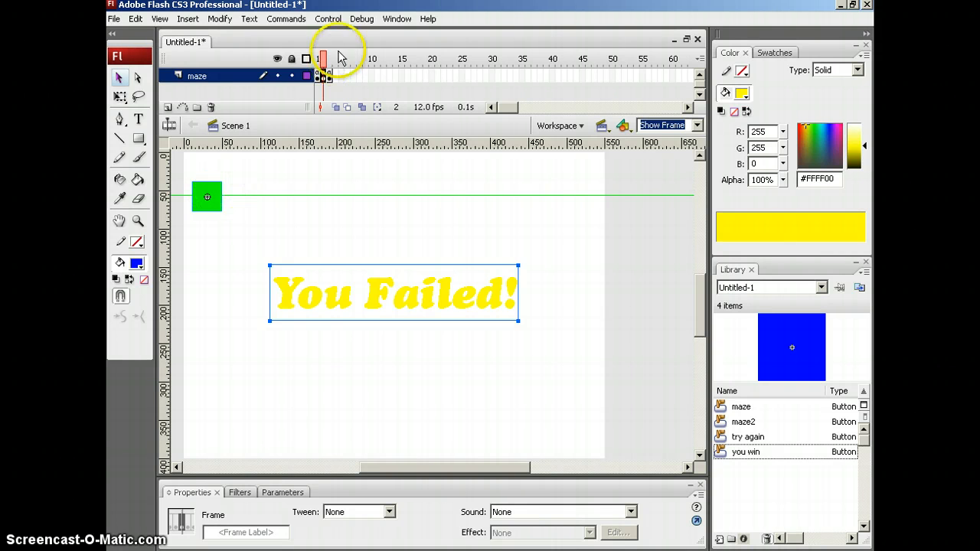
{"action": "left_click", "coordinate": [329, 77]}
{"action": "left_click", "coordinate": [323, 79]}
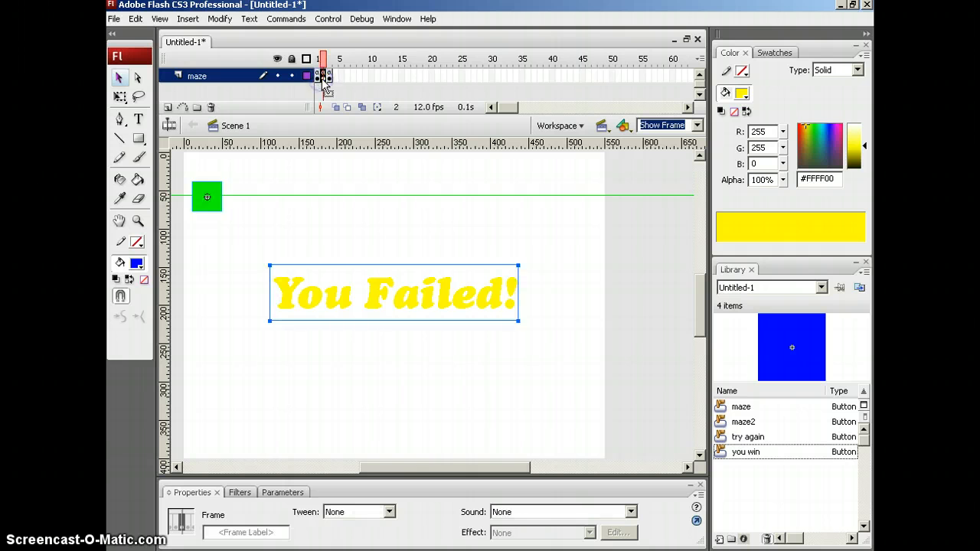
{"action": "left_click", "coordinate": [318, 77]}
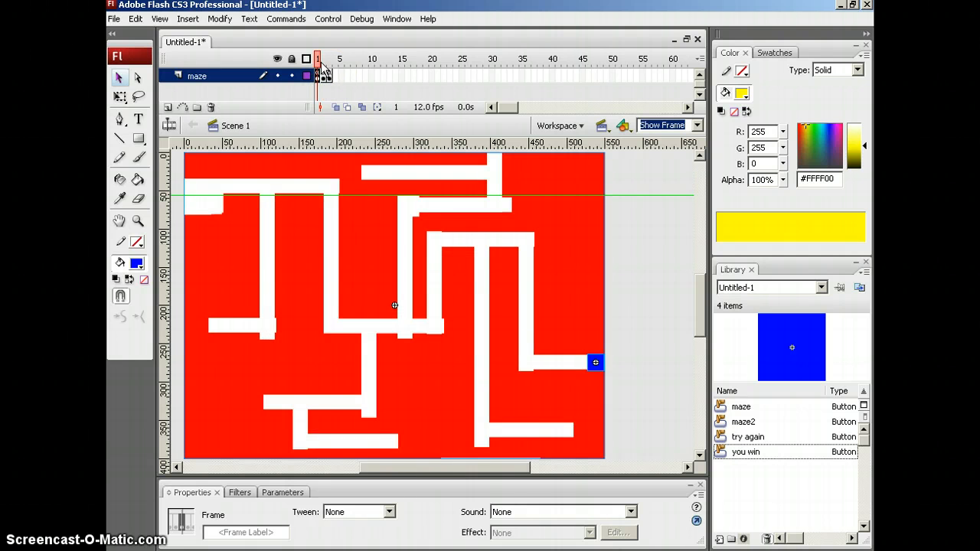
{"action": "left_click_drag", "start_coordinate": [494, 470], "coordinate": [466, 466]}
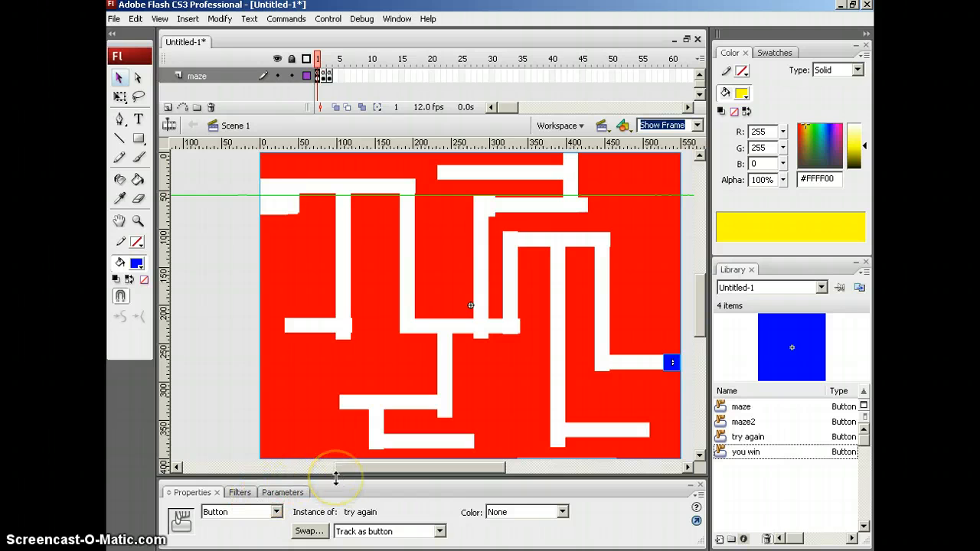
{"action": "left_click_drag", "start_coordinate": [336, 478], "coordinate": [333, 486]}
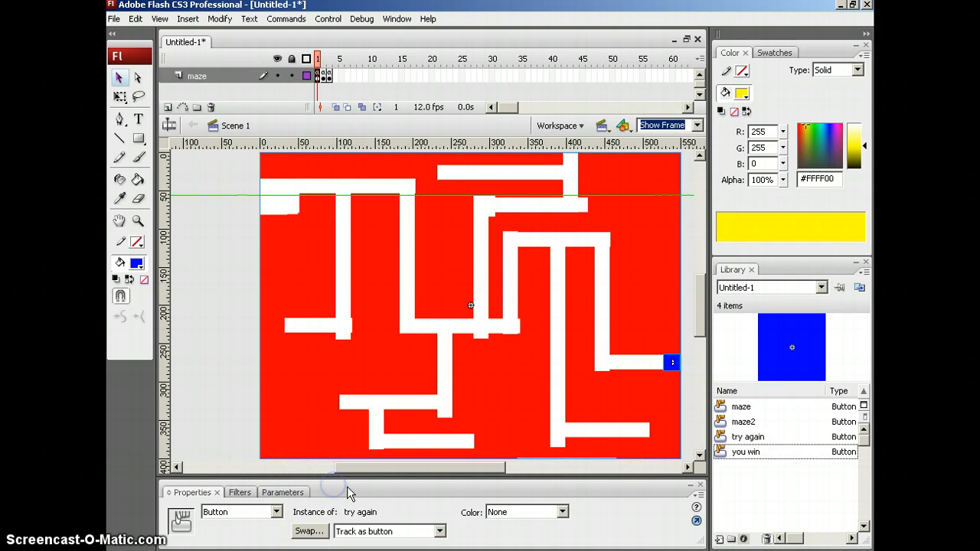